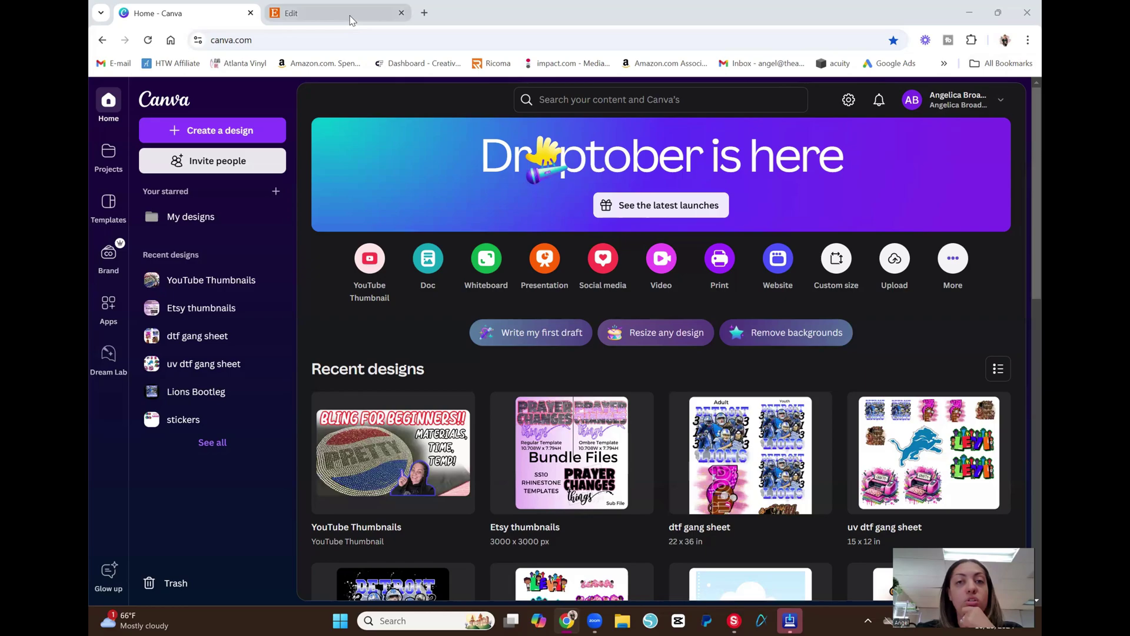
Switch to the Etsy listing editor, dismiss the seller policy notice and view the photo and video requirements.
key(ctrl+Tab)
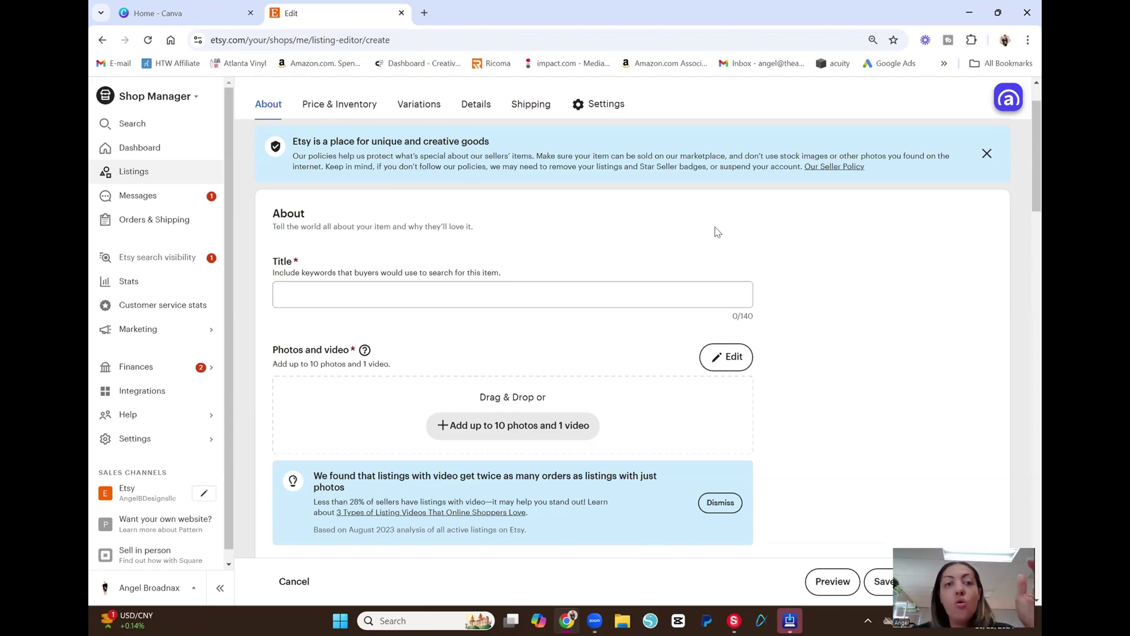
click(987, 153)
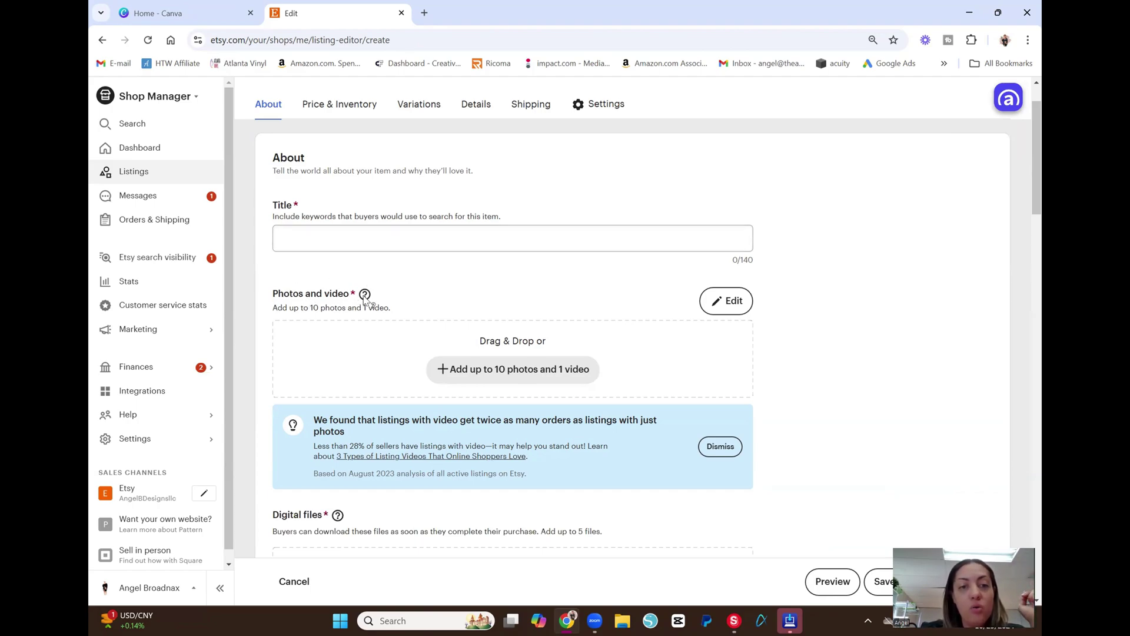
mouse_move(366, 296)
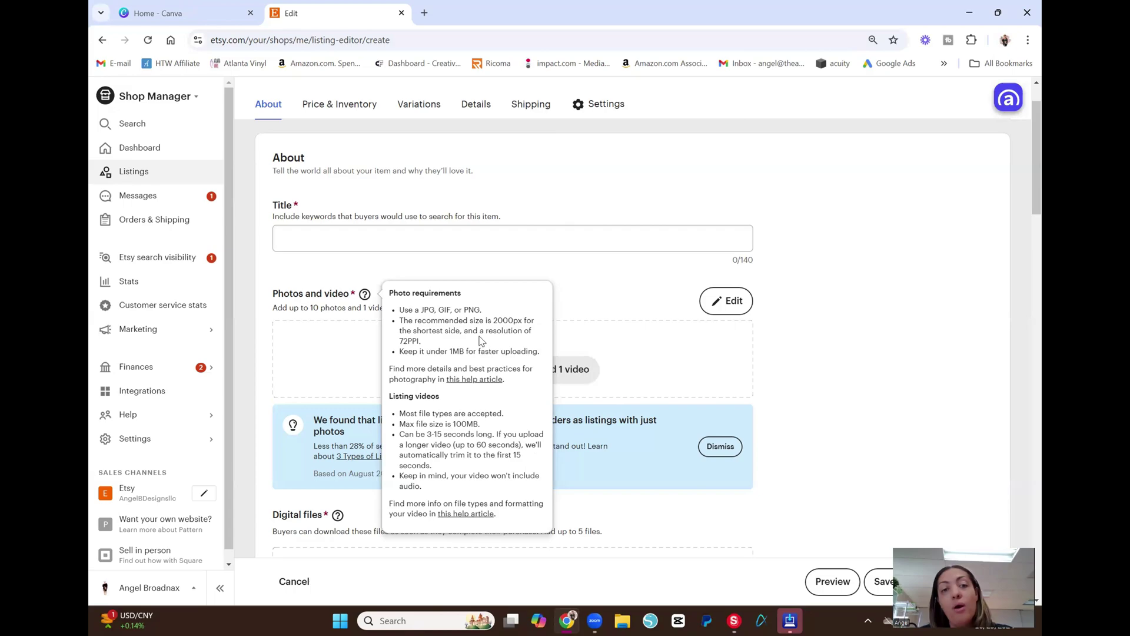
Switch back to Canva and create a new custom-size design of 3000 × 3000 px.
click(183, 20)
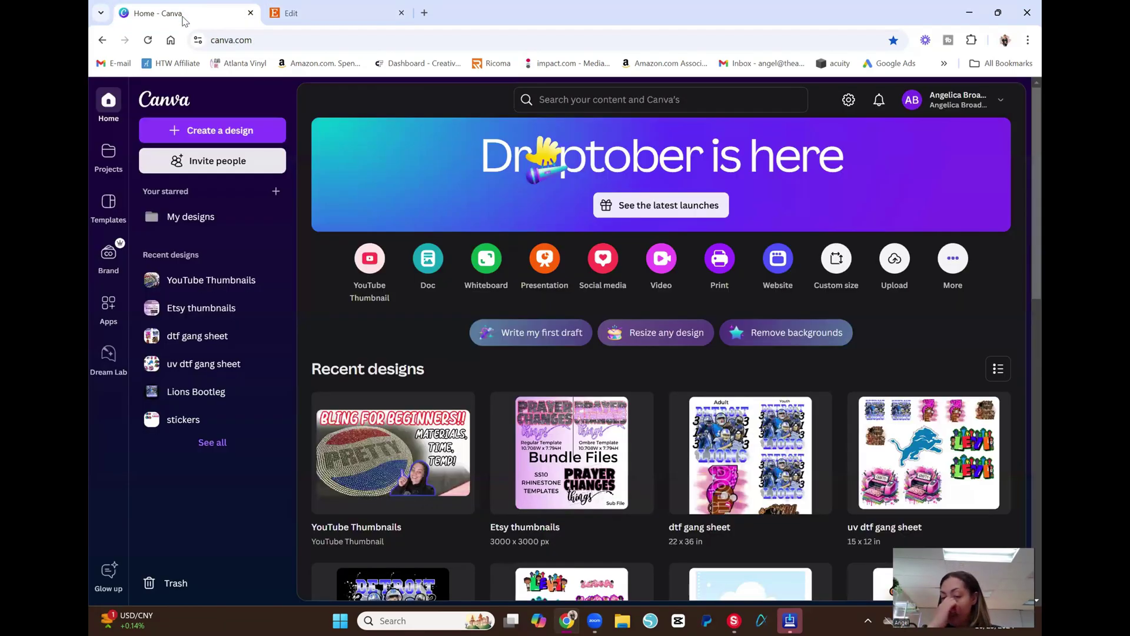
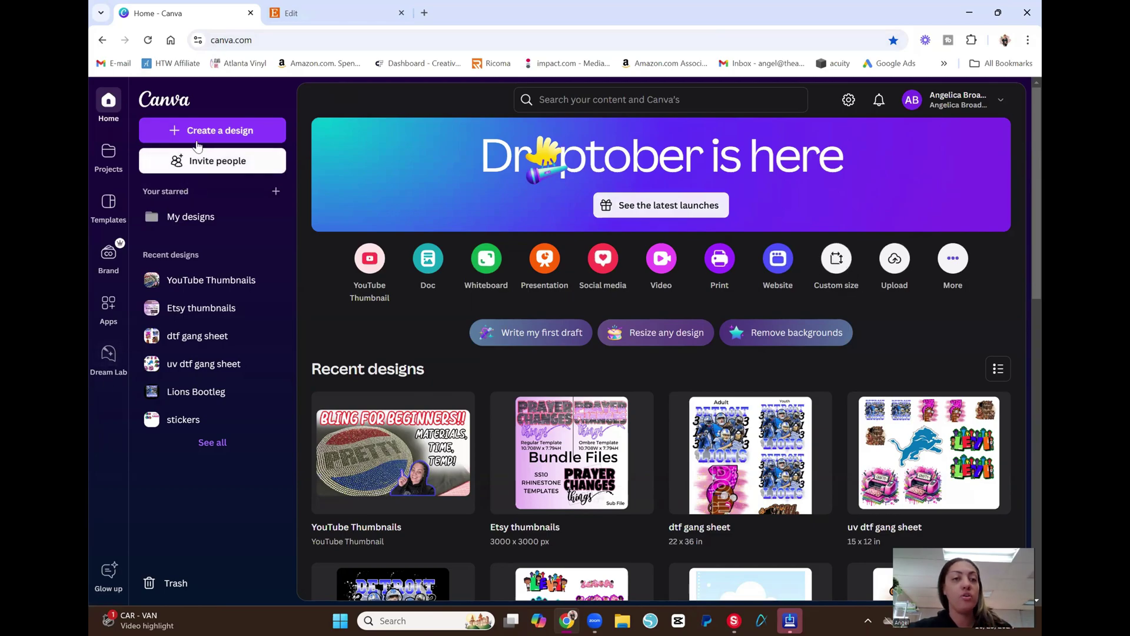
click(844, 263)
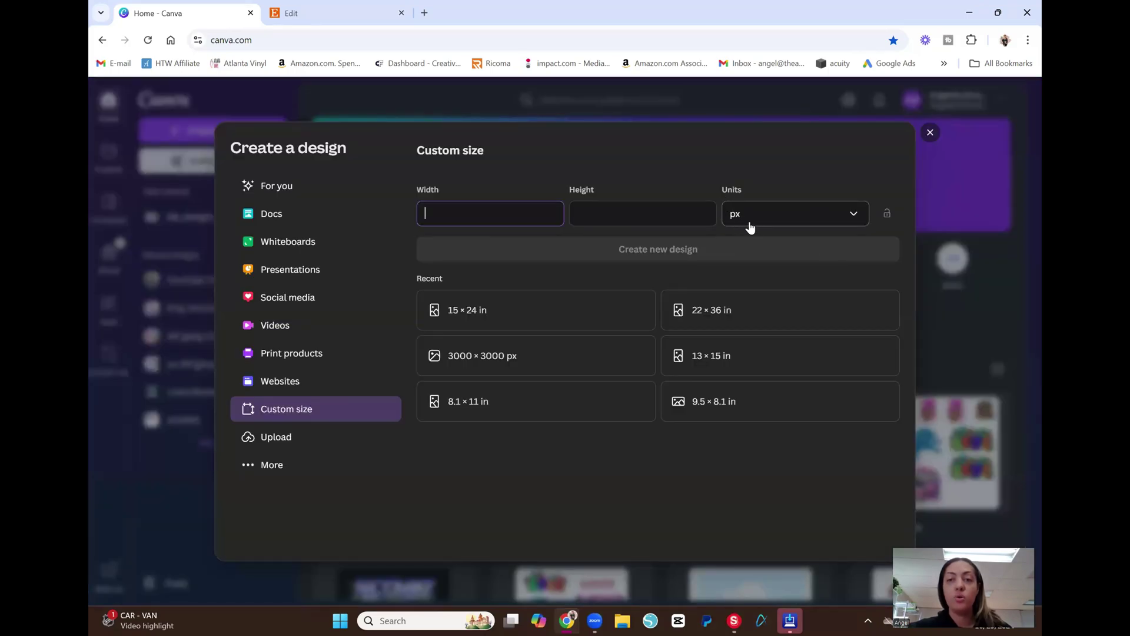
text(300)
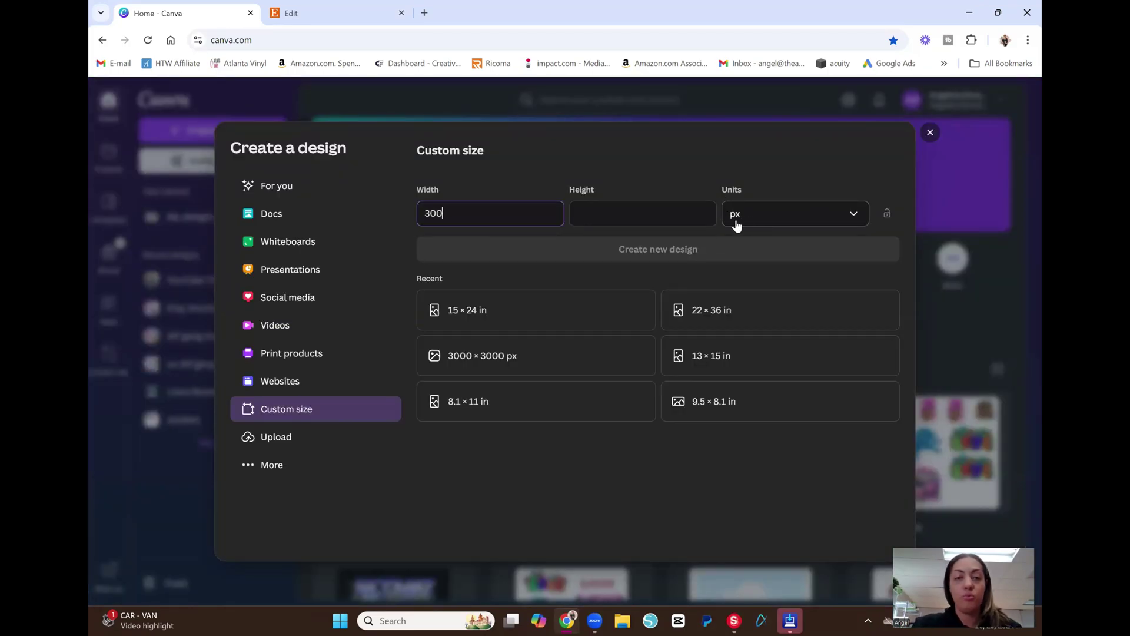
text(0)
key(Tab)
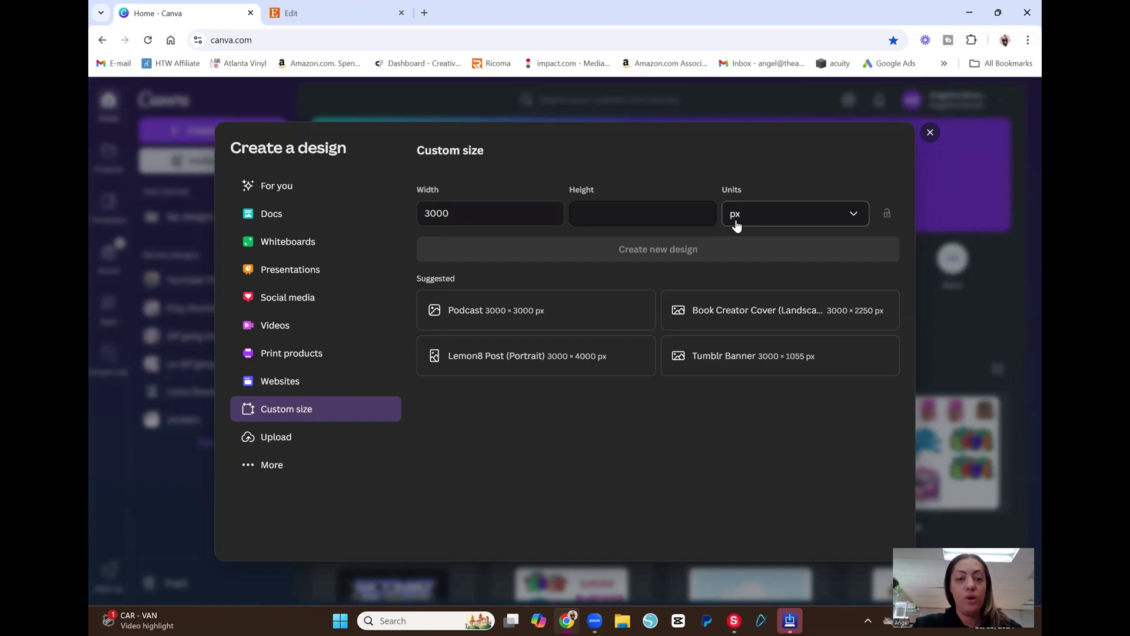
text(3000)
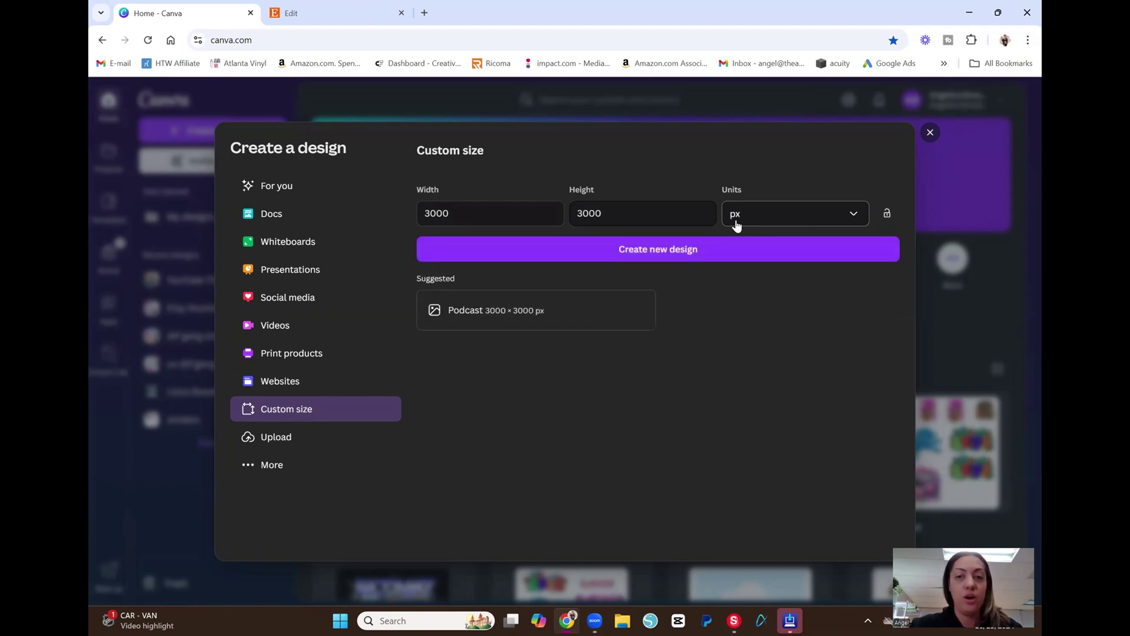
click(715, 250)
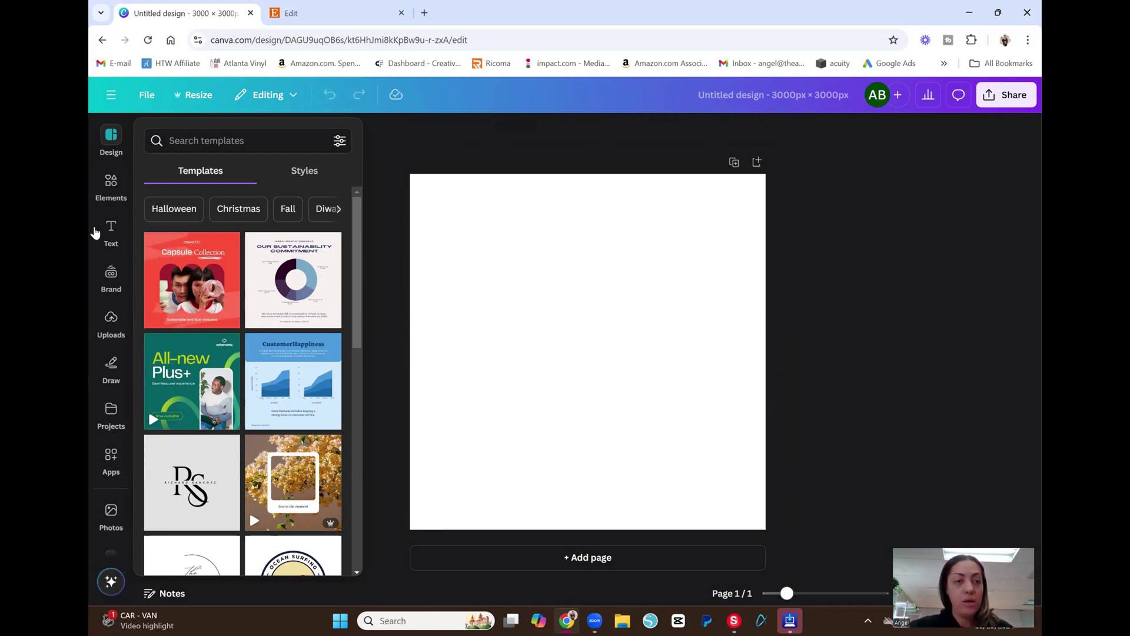
Upload the Autism Awareness Vinyl File from the Etsy Listings folder on the Desktop.
click(112, 319)
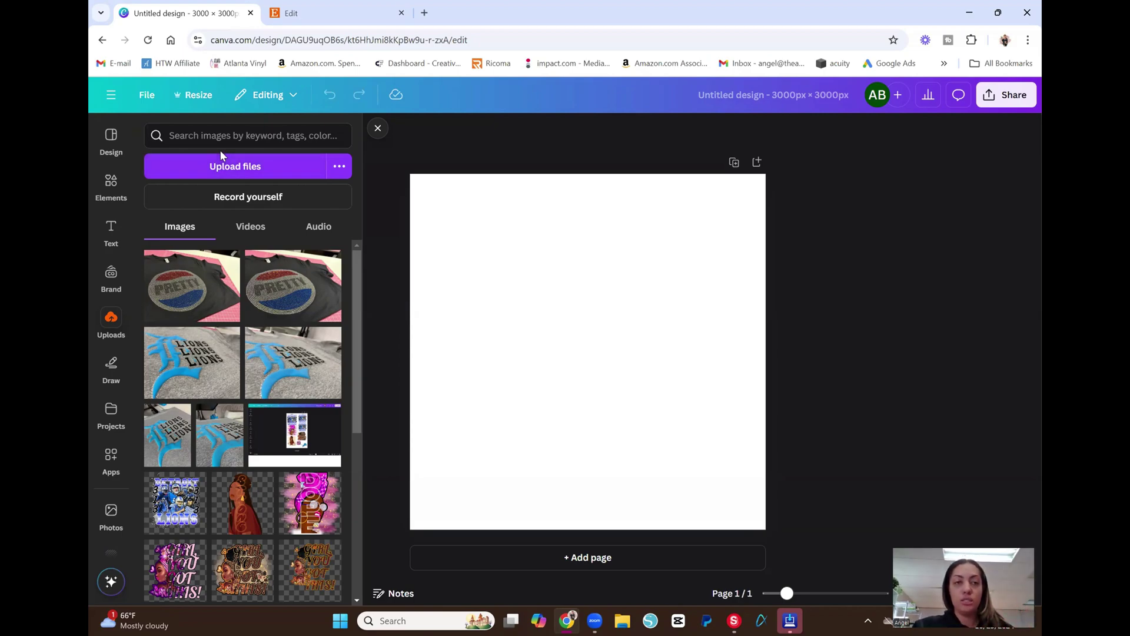
click(235, 172)
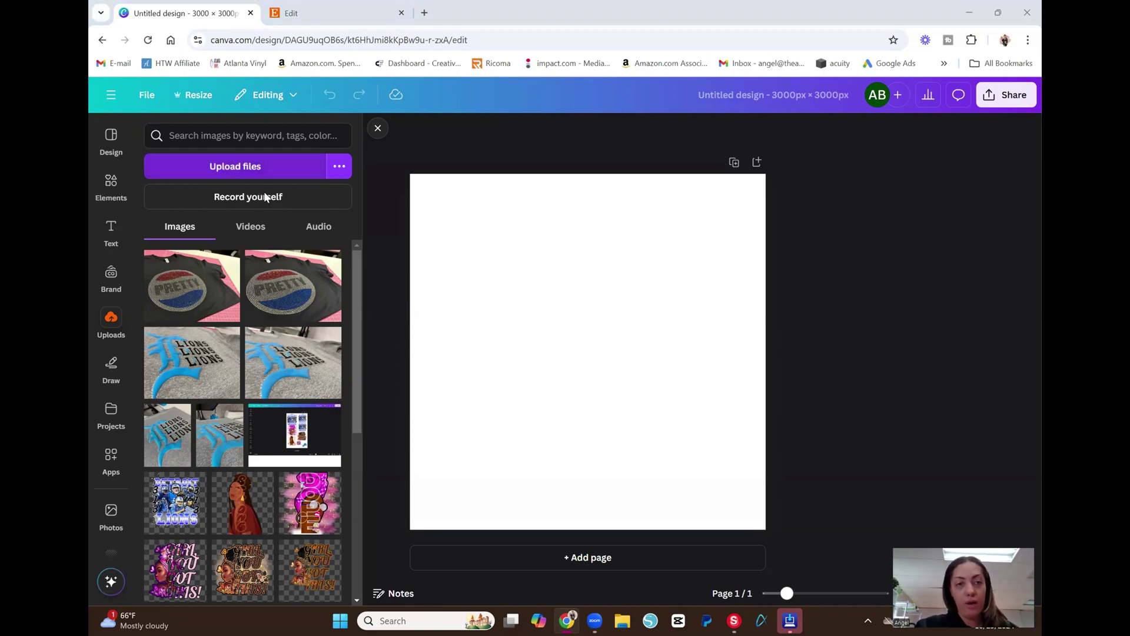
double_click(315, 195)
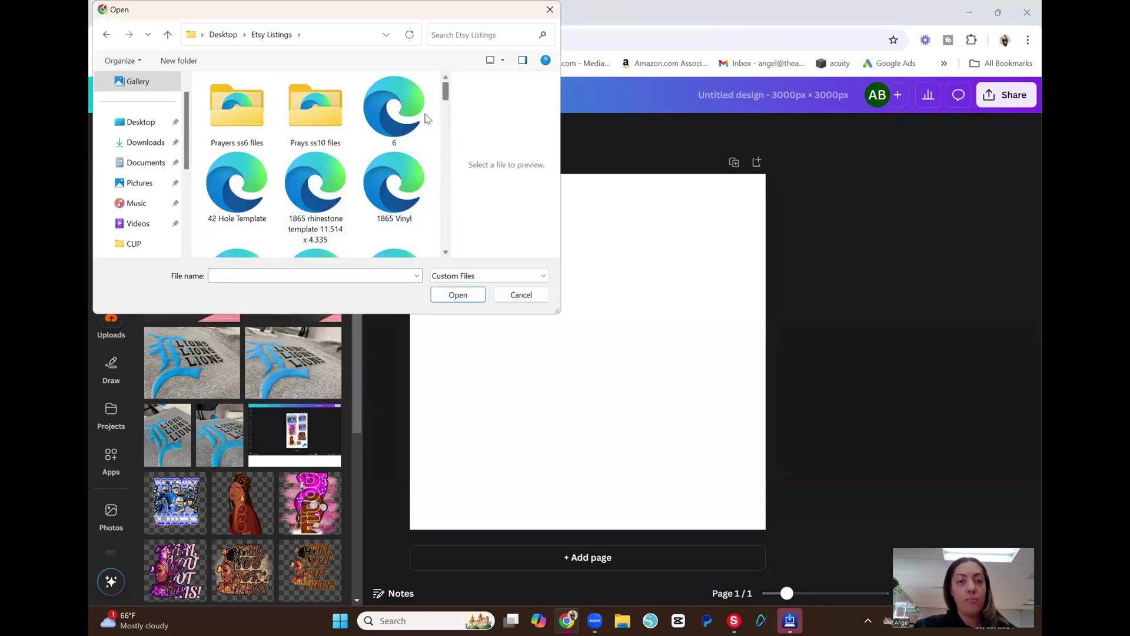
scroll(403, 158, down, 1)
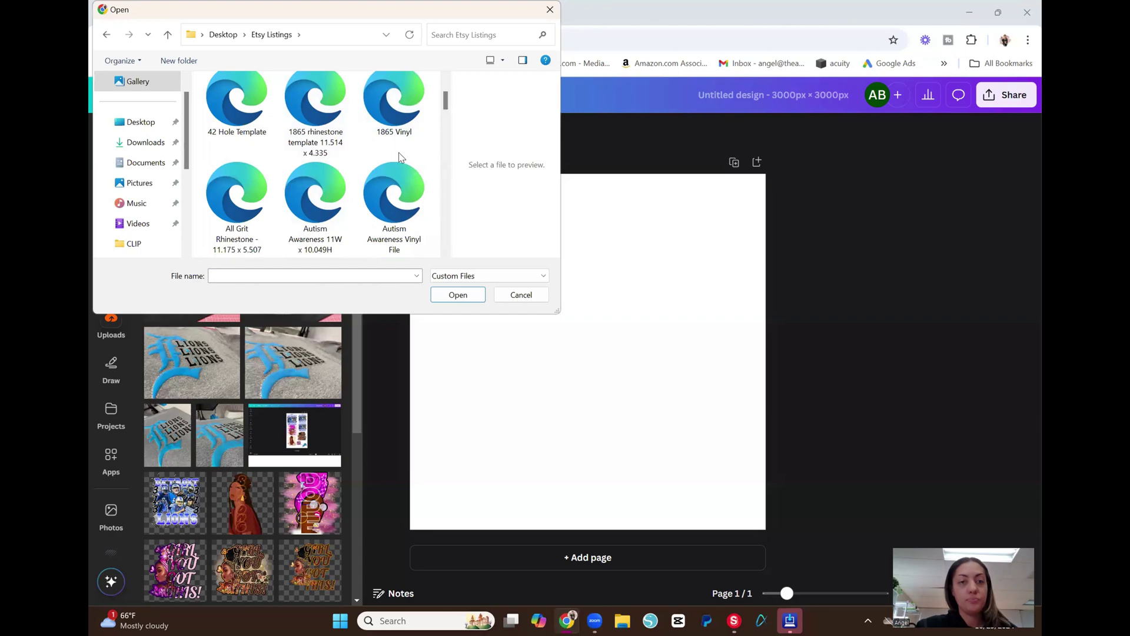
scroll(399, 158, down, 1)
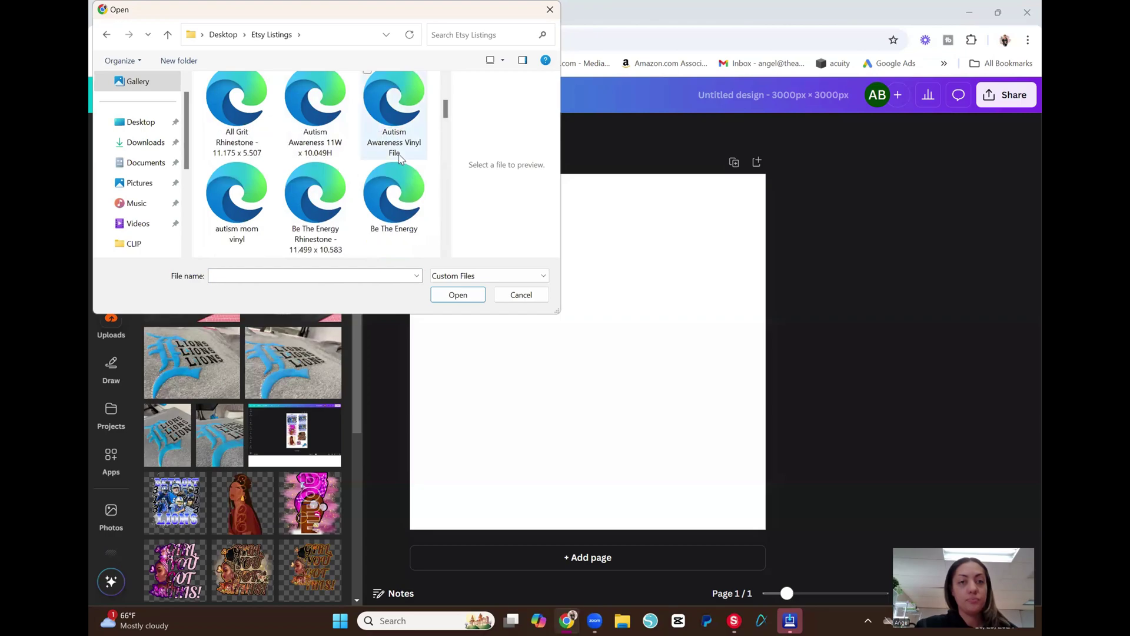
click(399, 157)
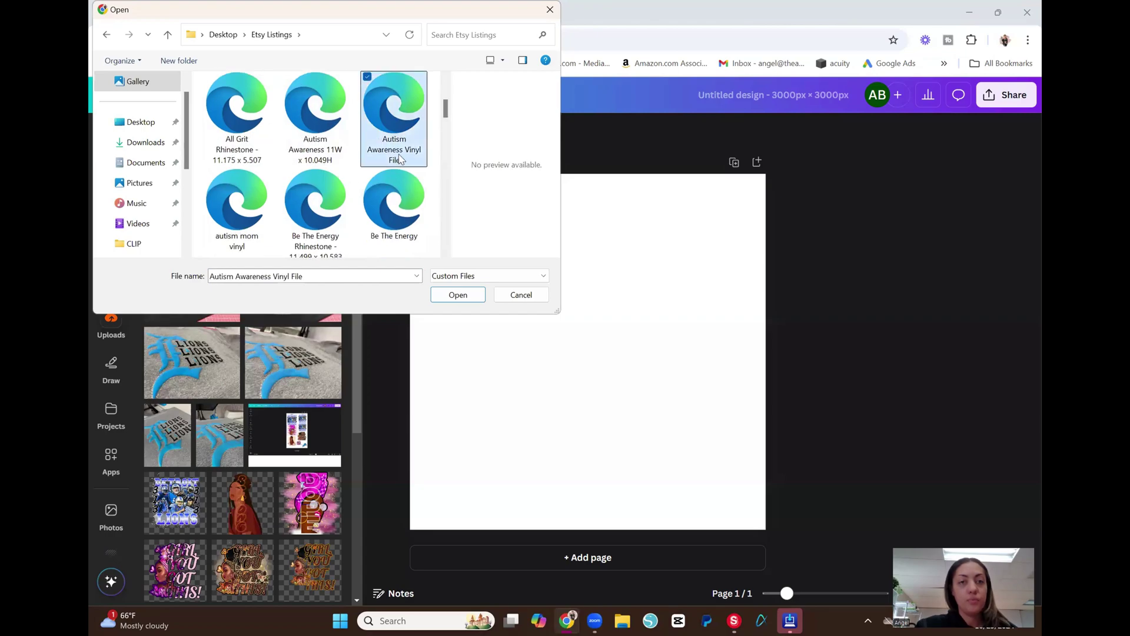
click(477, 296)
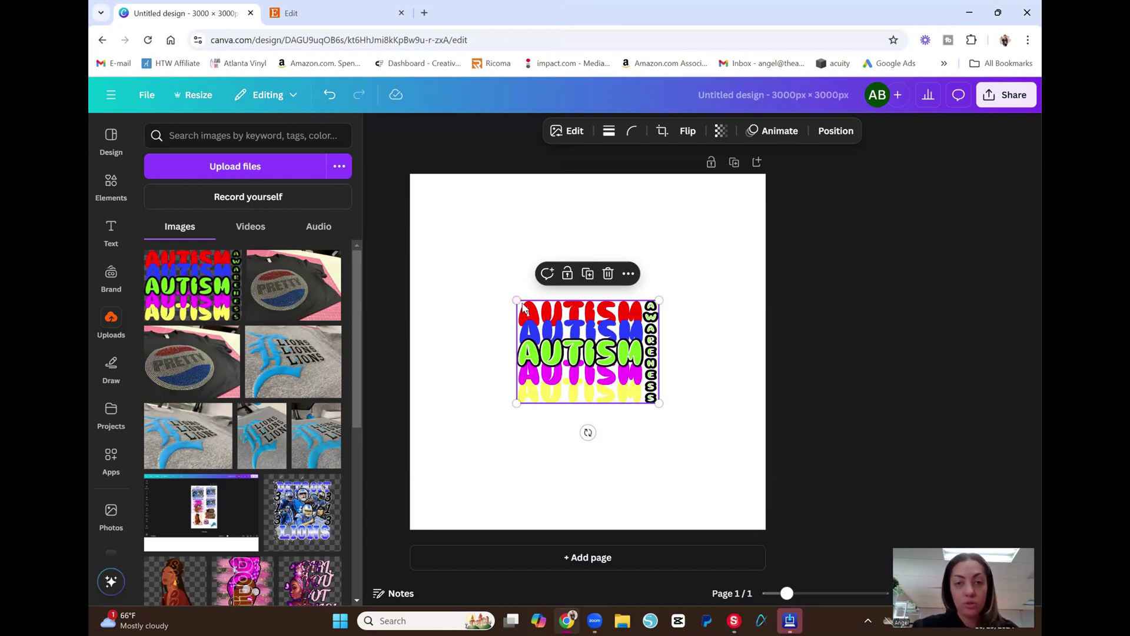
Enlarge the Autism Awareness artwork to fill most of the page's width and center it on the canvas.
drag(517, 301, 439, 244)
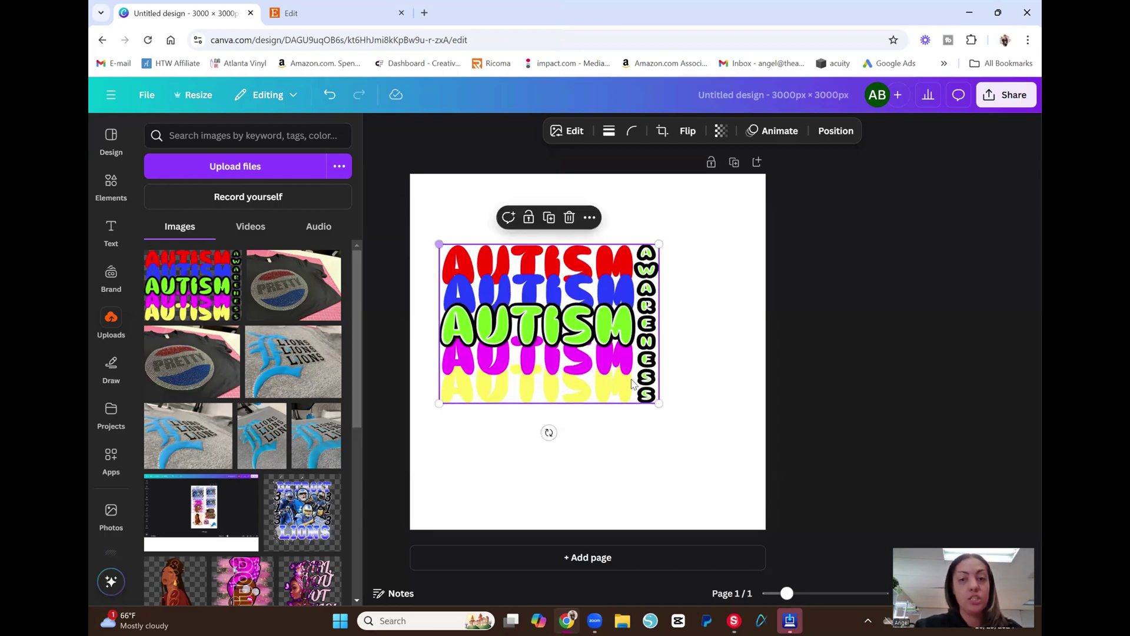
drag(659, 403, 730, 455)
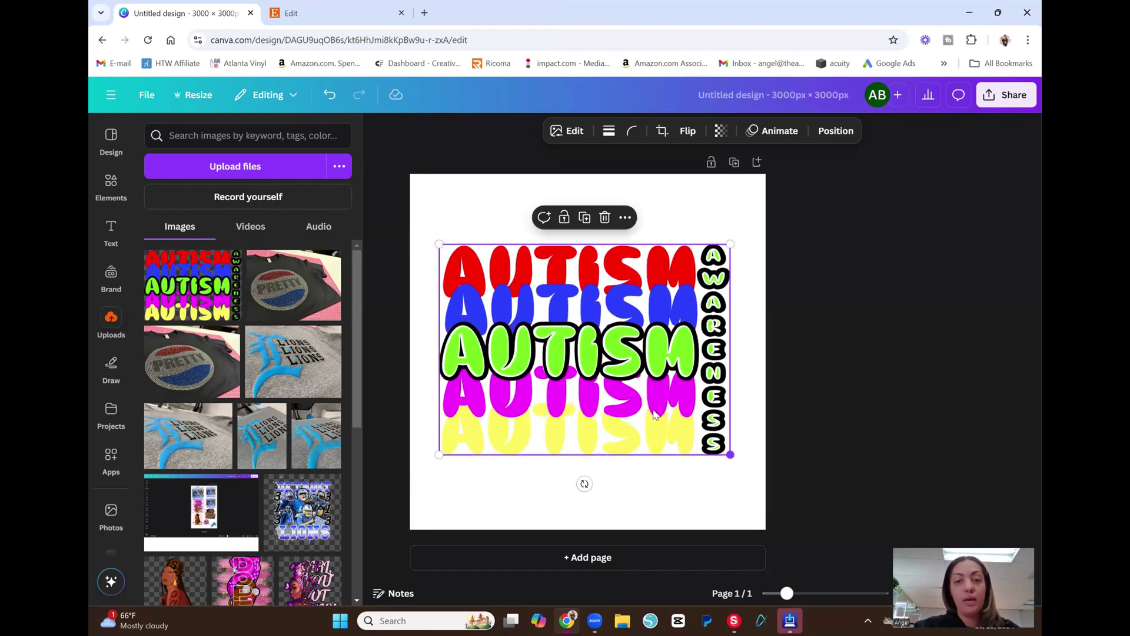
mouse_move(638, 362)
mouse_down()
mouse_move(616, 372)
mouse_move(639, 361)
mouse_up()
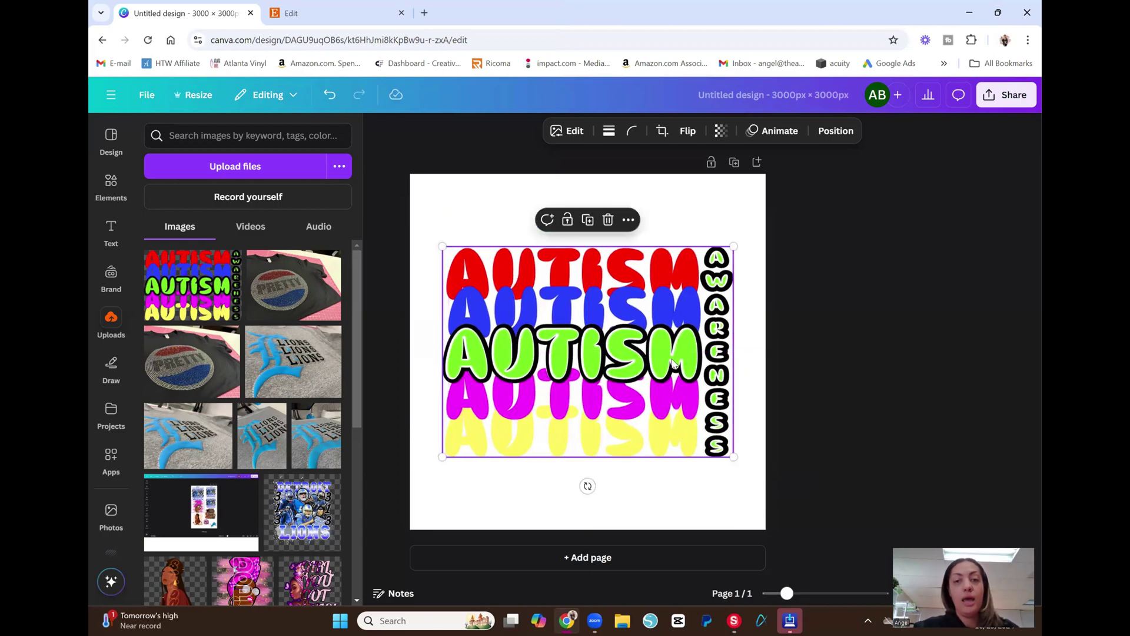
click(835, 314)
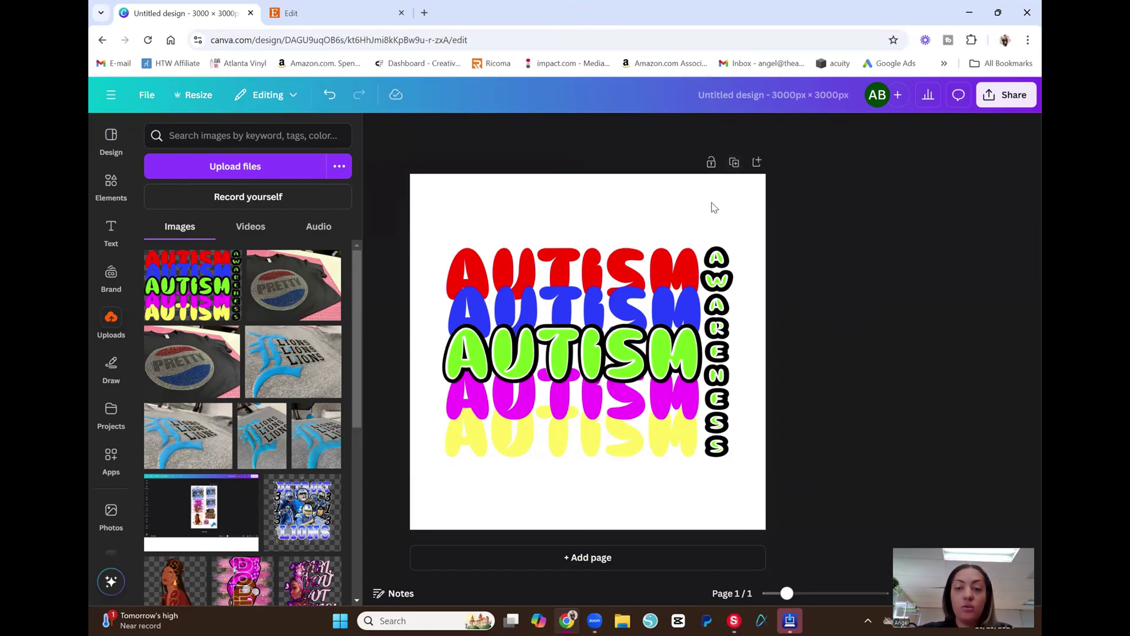
Add a subheading text box near the page's lower edge and shift the artwork up to make room for it.
click(111, 231)
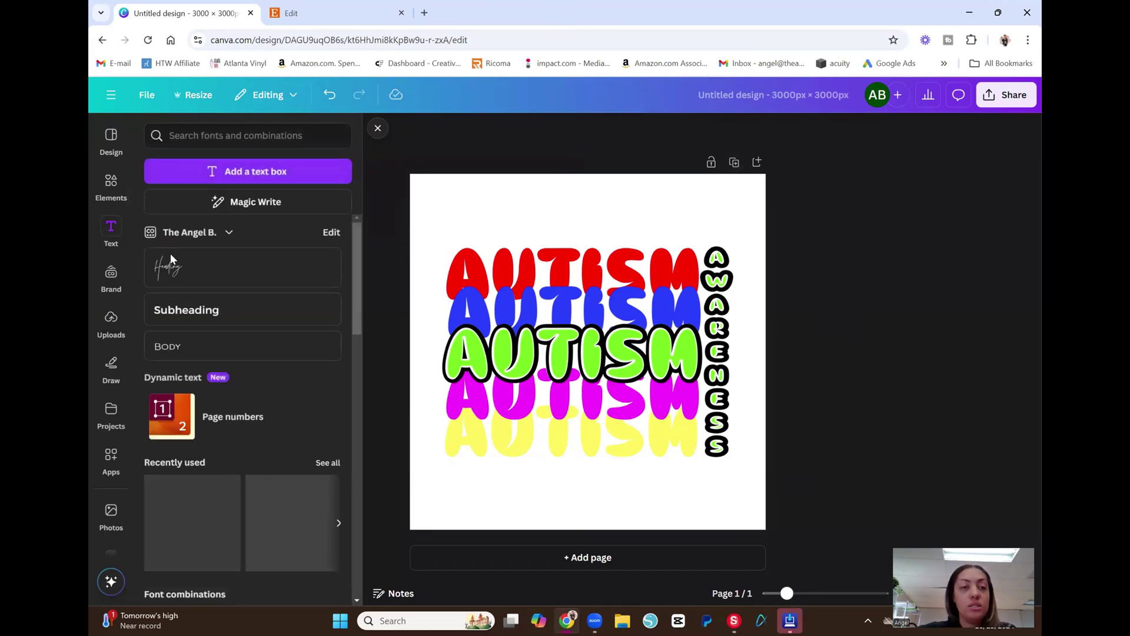
click(213, 314)
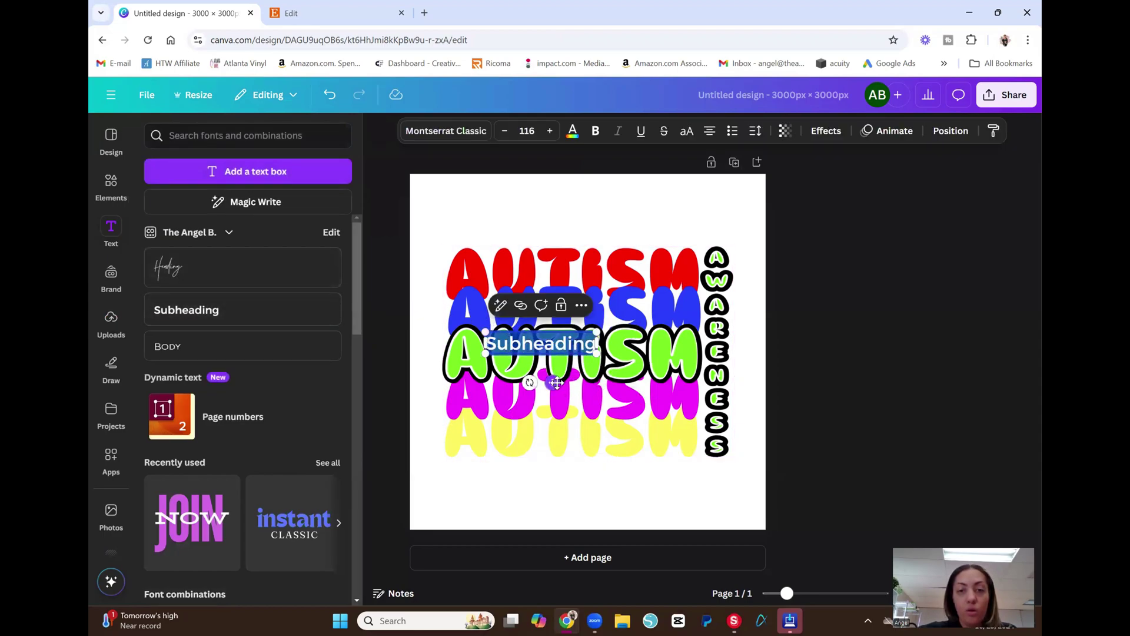
drag(557, 397, 615, 553)
drag(599, 382, 600, 337)
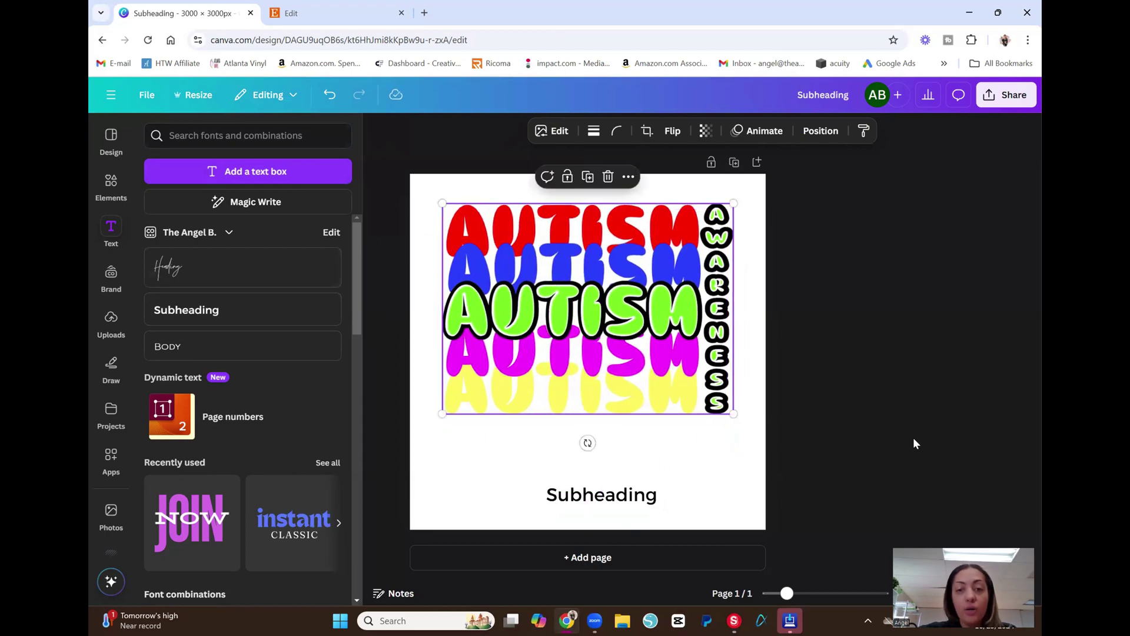
click(916, 441)
Replace the subheading with two lines: "SVG Cut File" and "Compatible with all Vinyl Cutters".
click(604, 501)
click(604, 497)
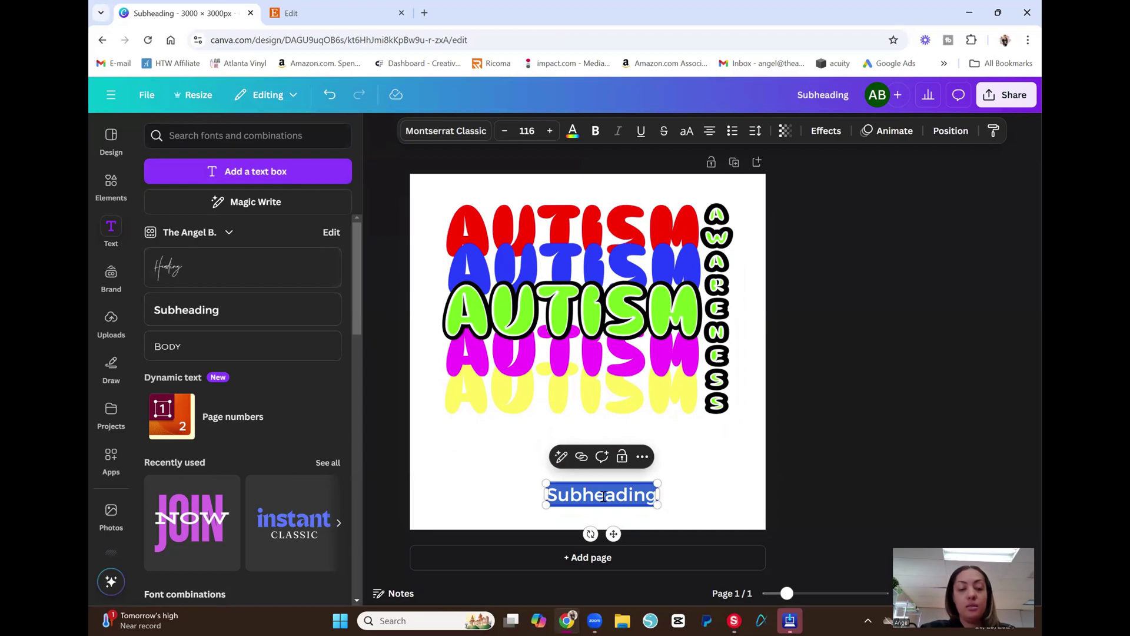
text(SVG)
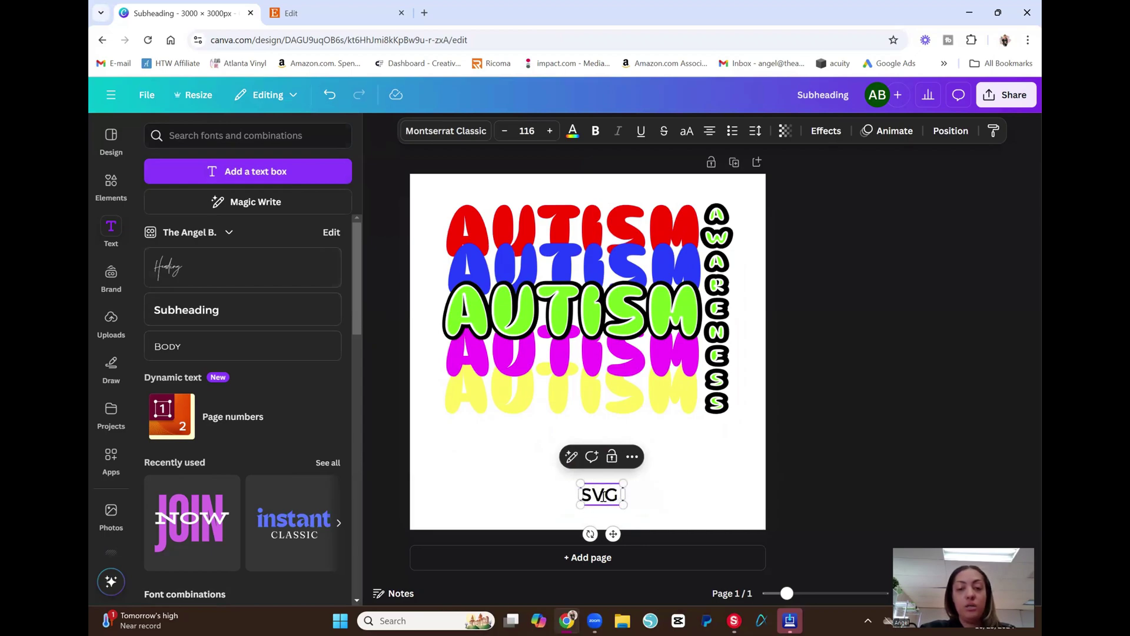
text( Cut File)
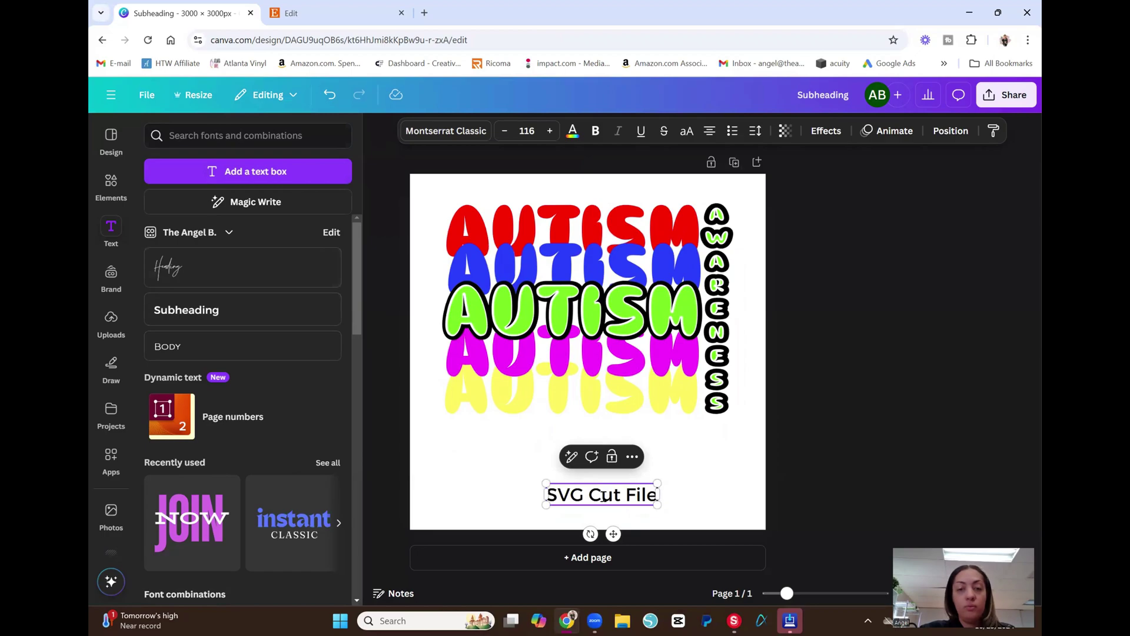
key(Return)
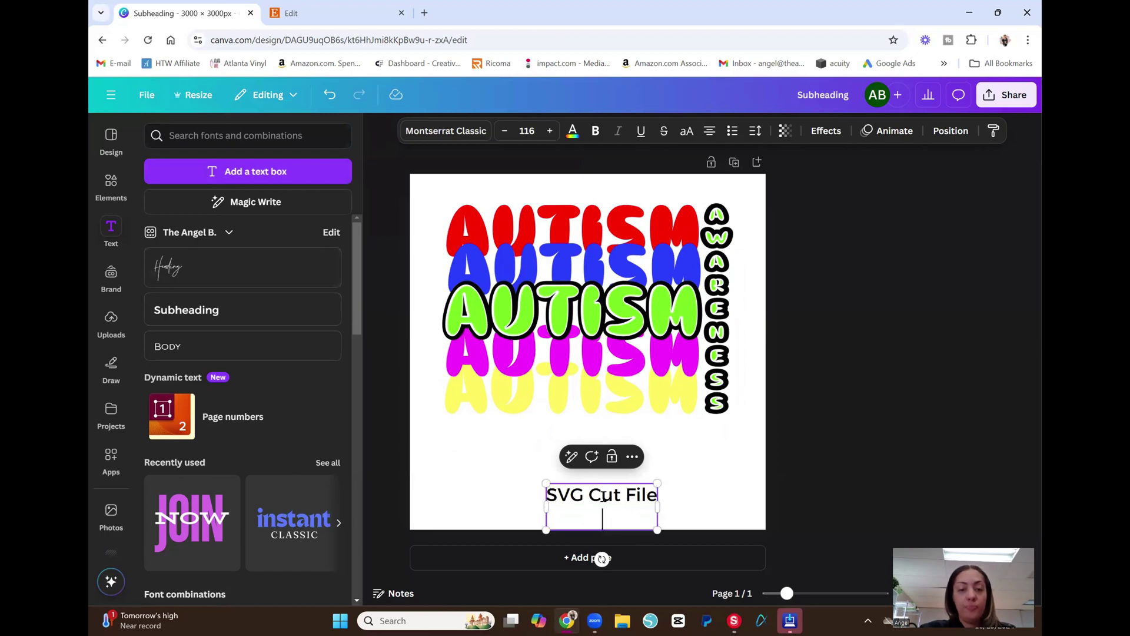
text(Cop)
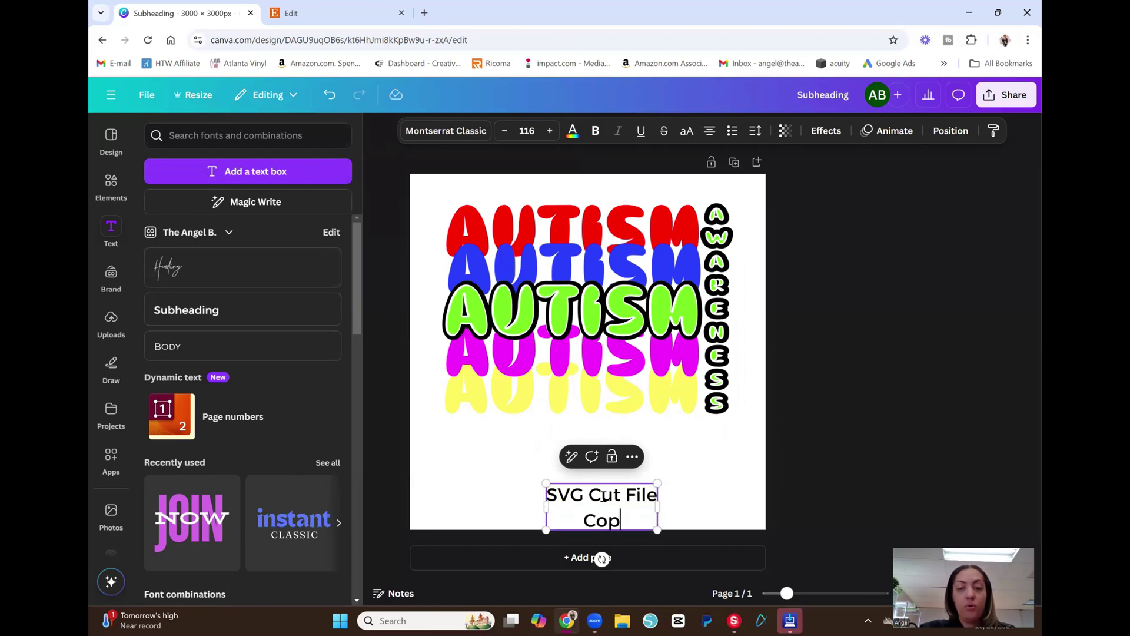
key(BackSpace)
text(mpat)
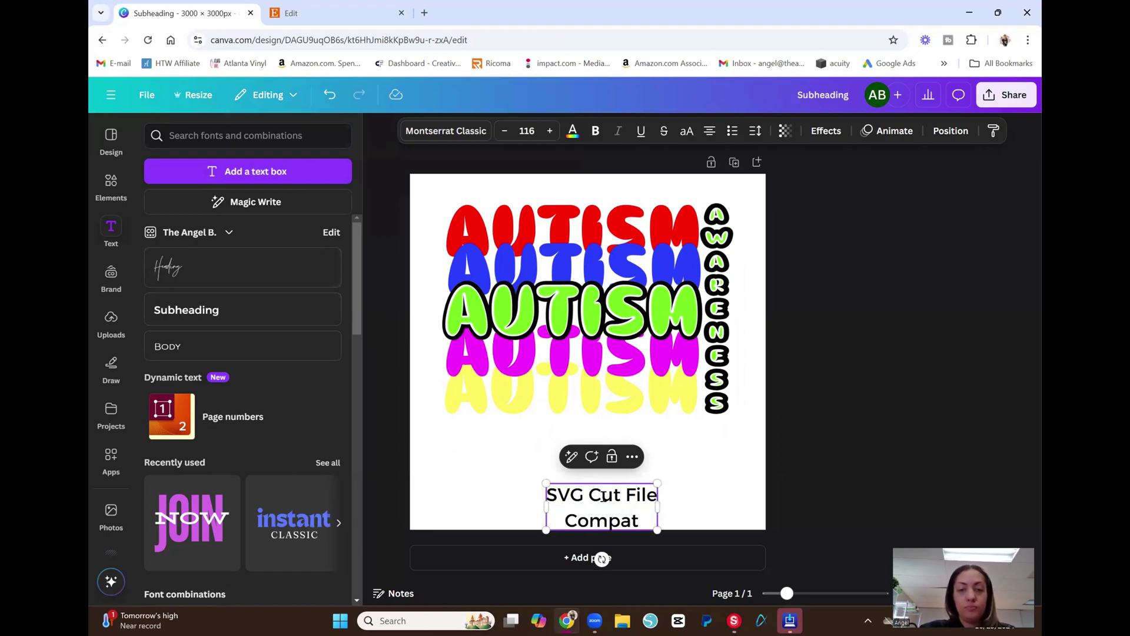
text(ible with)
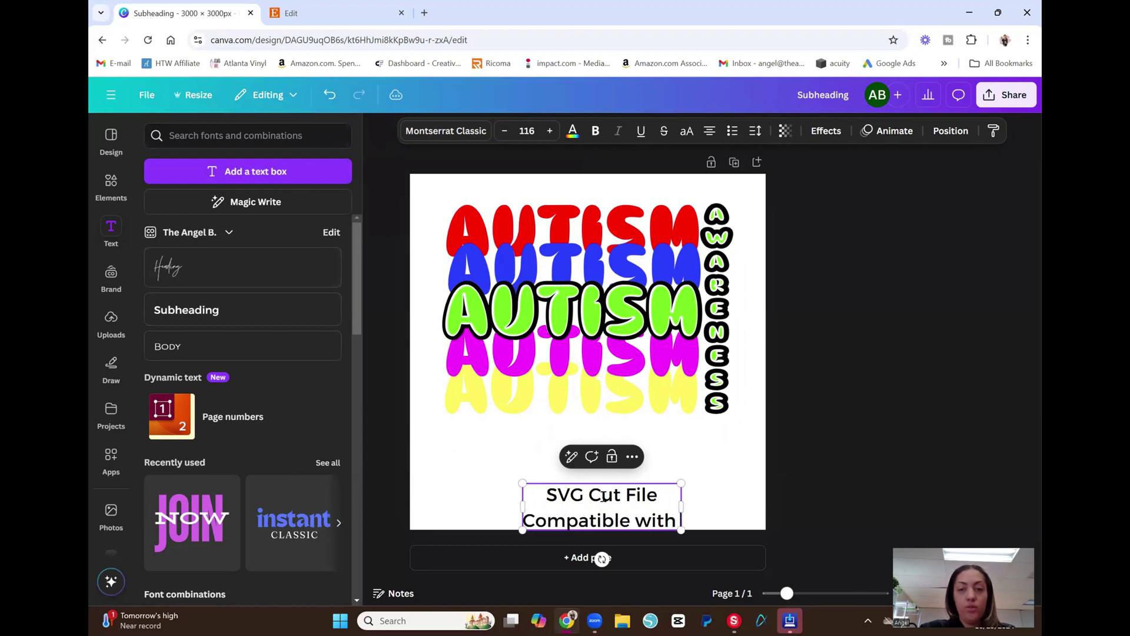
text( all Viny)
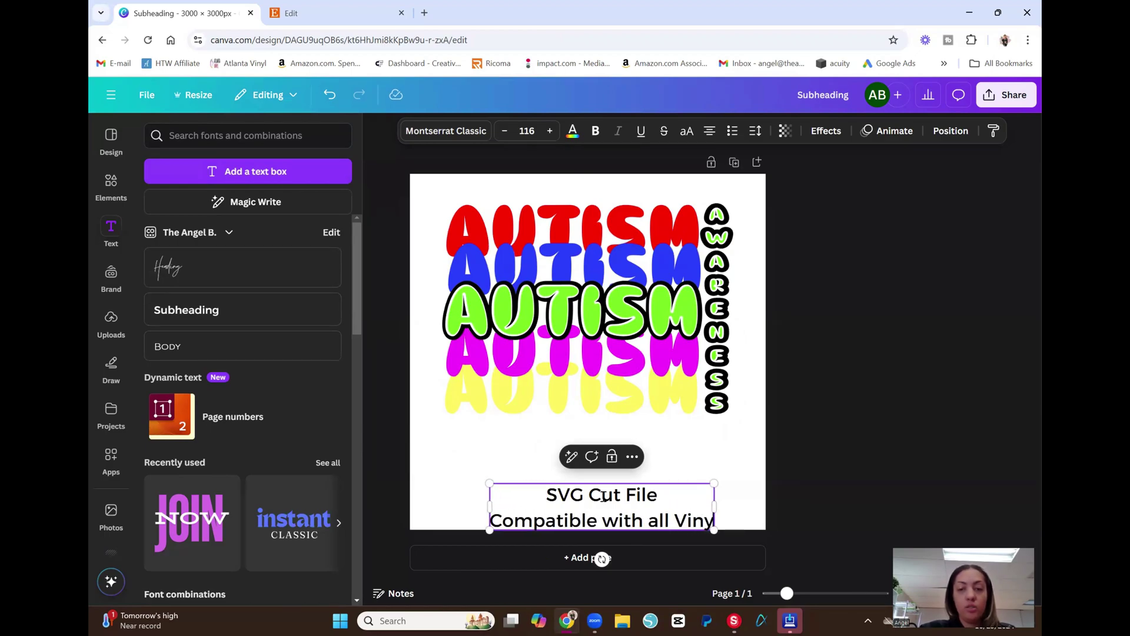
text(l Cutters)
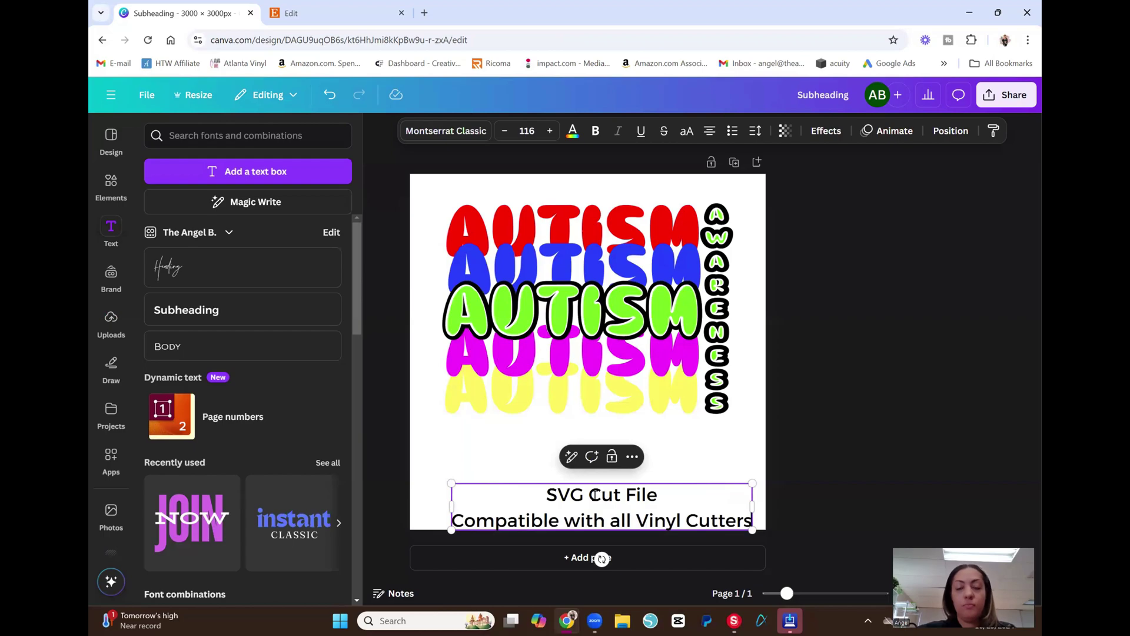
click(931, 471)
Move the two-line caption up beneath the artwork, enlarge it to a font size of about 122 and center it horizontally.
drag(580, 500, 581, 449)
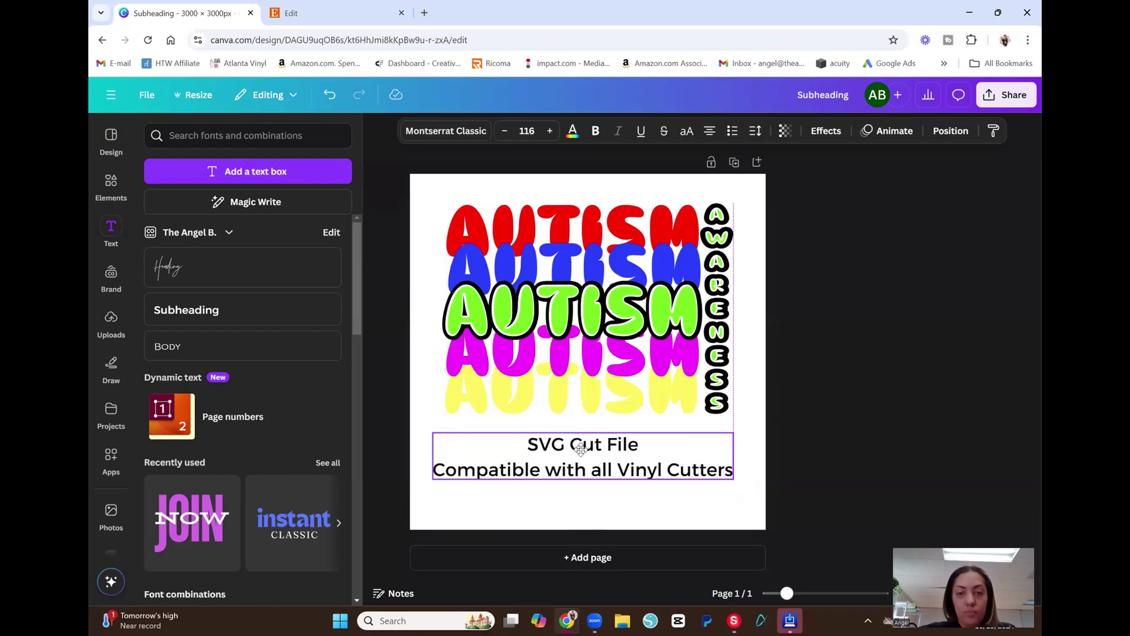
drag(733, 478, 753, 499)
drag(670, 471, 668, 488)
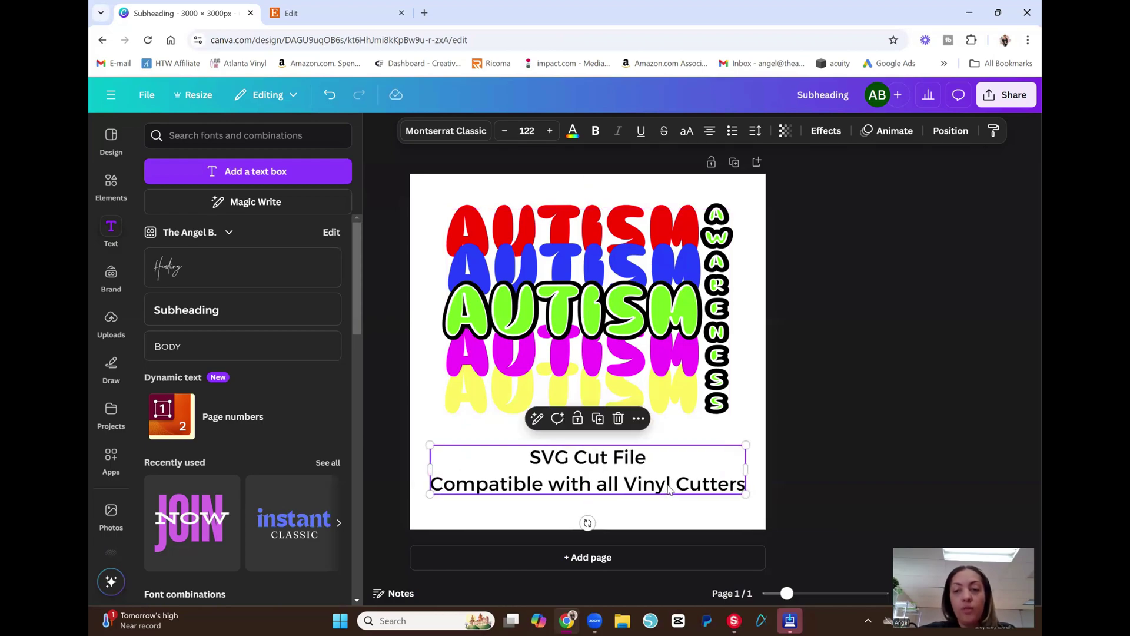
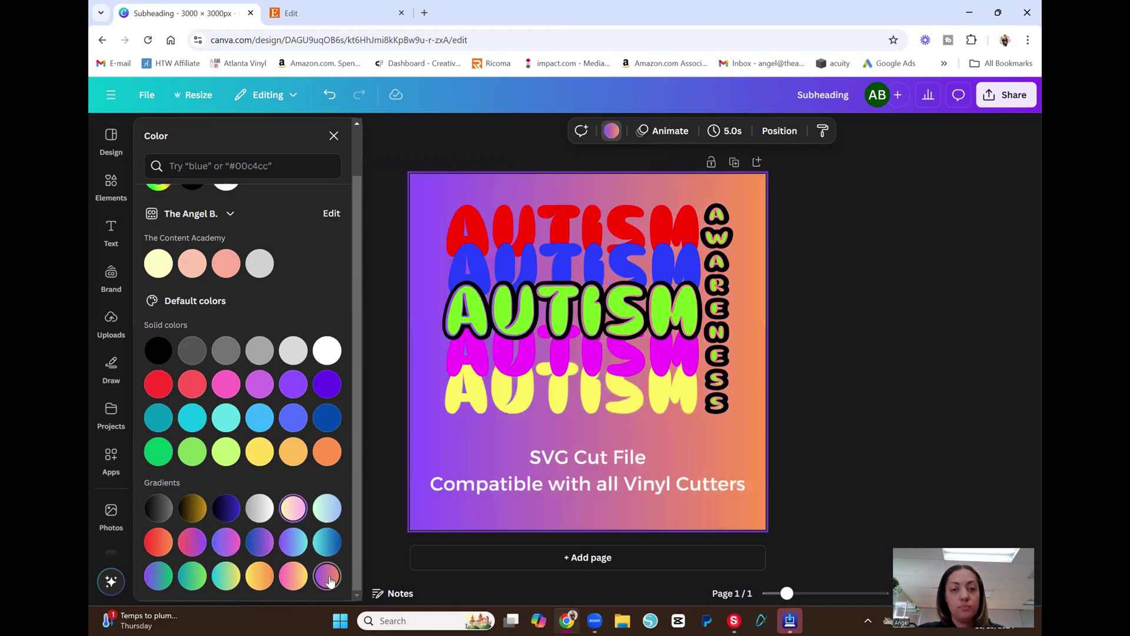
Set the page background to solid white and change the two-line caption's text color to black.
click(324, 353)
click(610, 472)
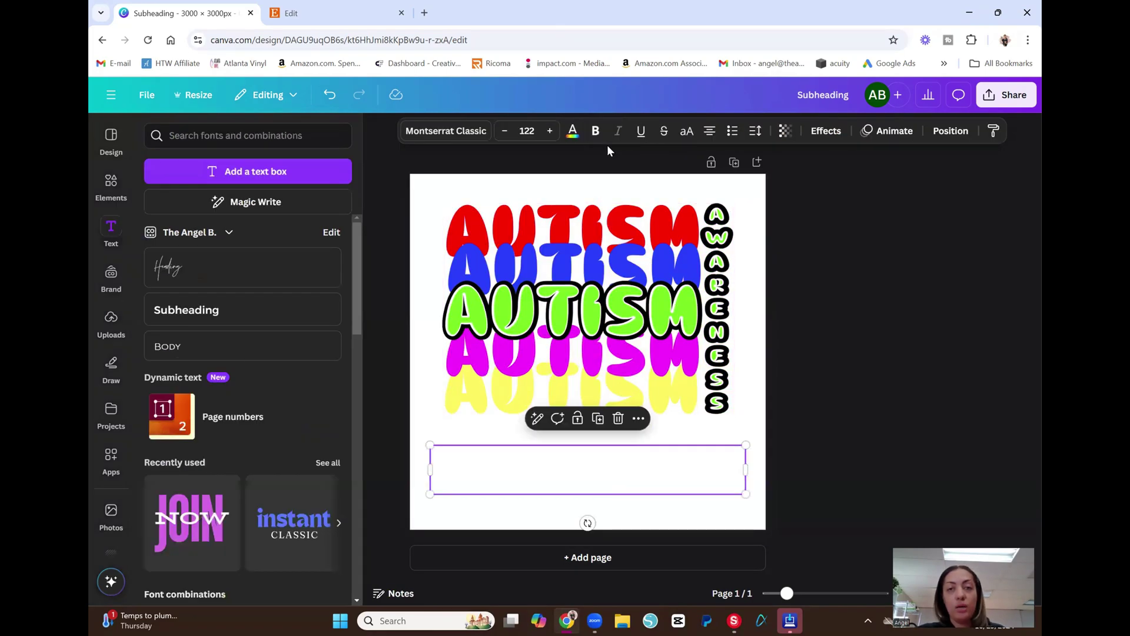
click(572, 131)
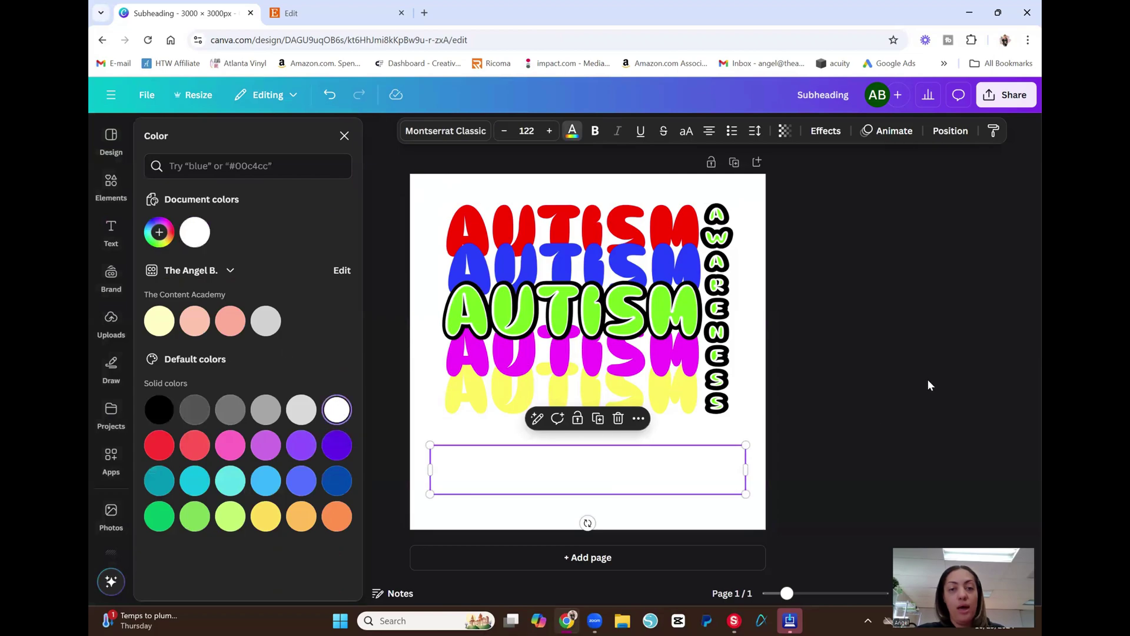
click(159, 409)
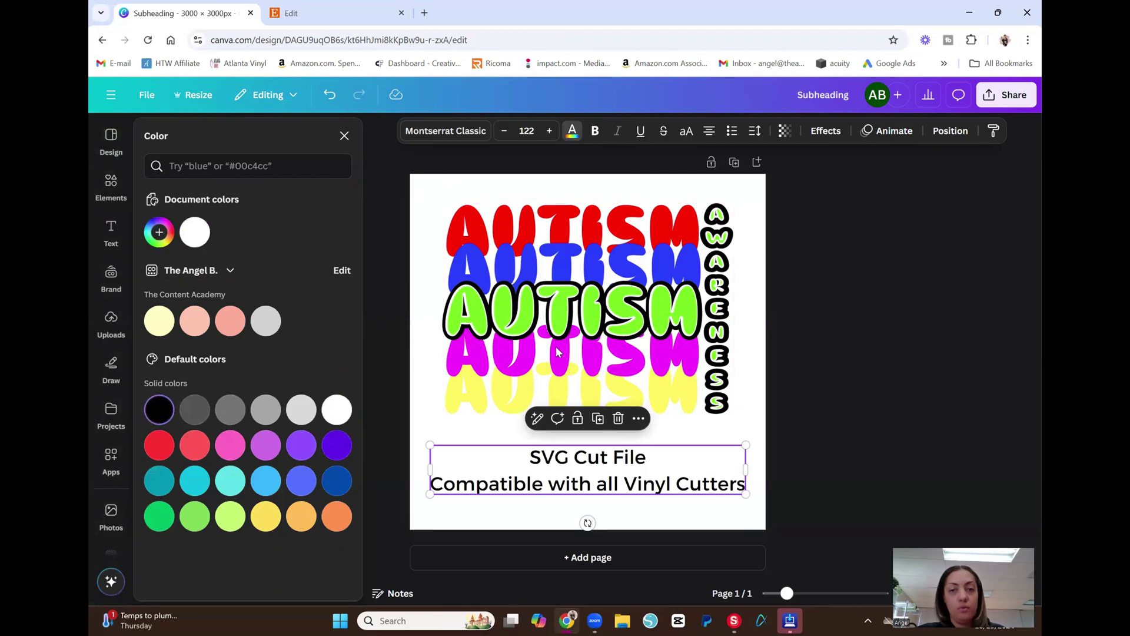
Search the elements library for "gradient" and show all matching graphics.
click(111, 231)
click(110, 181)
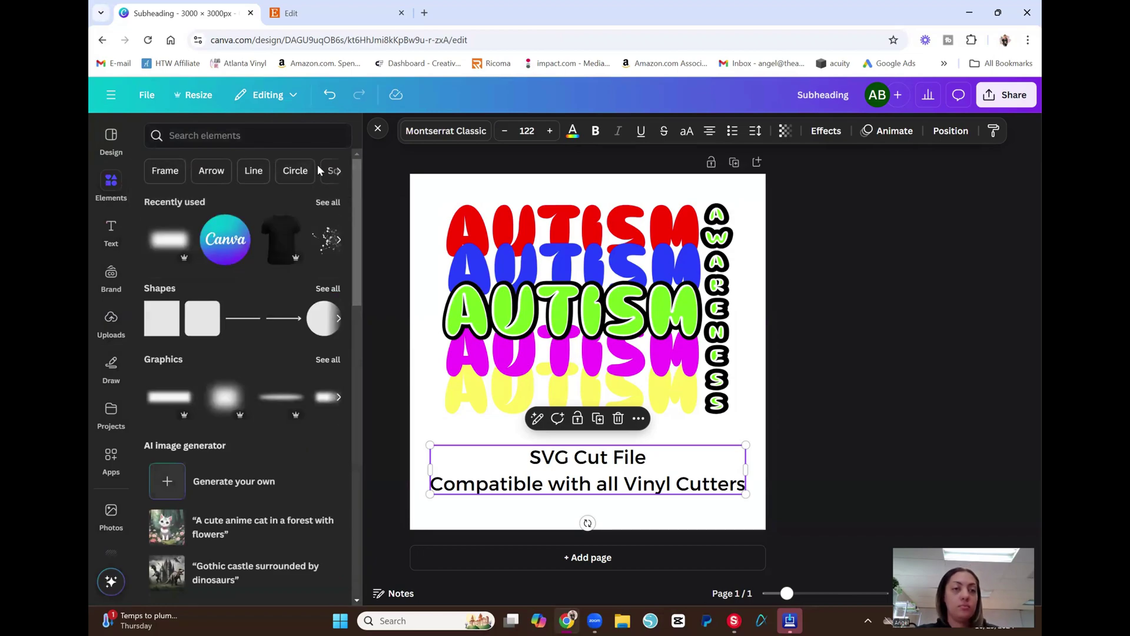
click(308, 136)
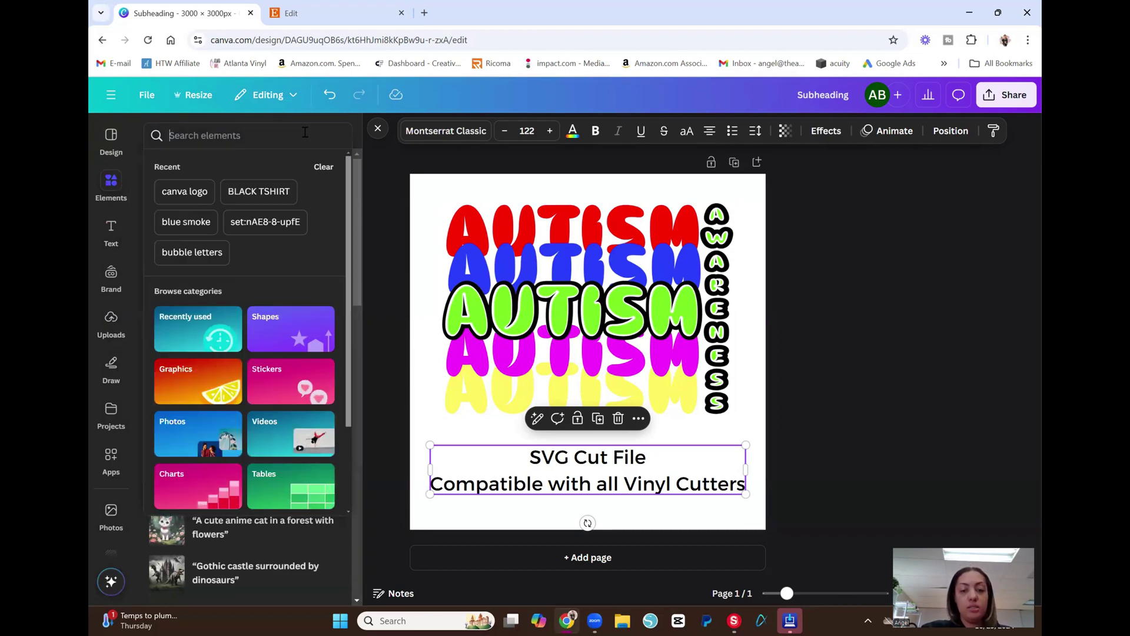
text(gradient)
key(Return)
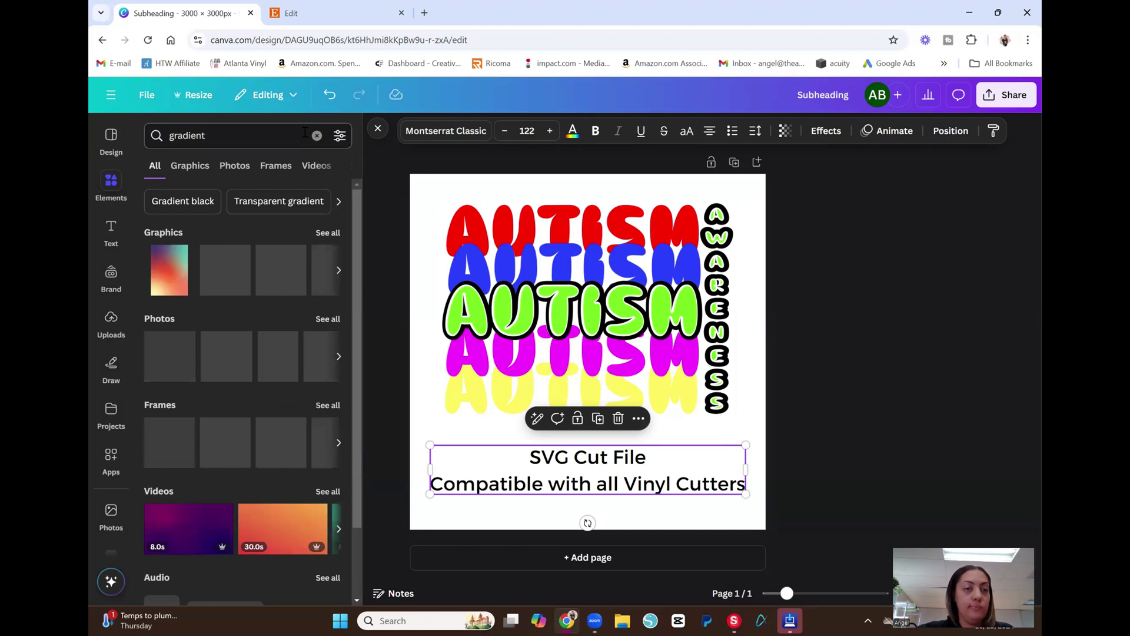
click(328, 232)
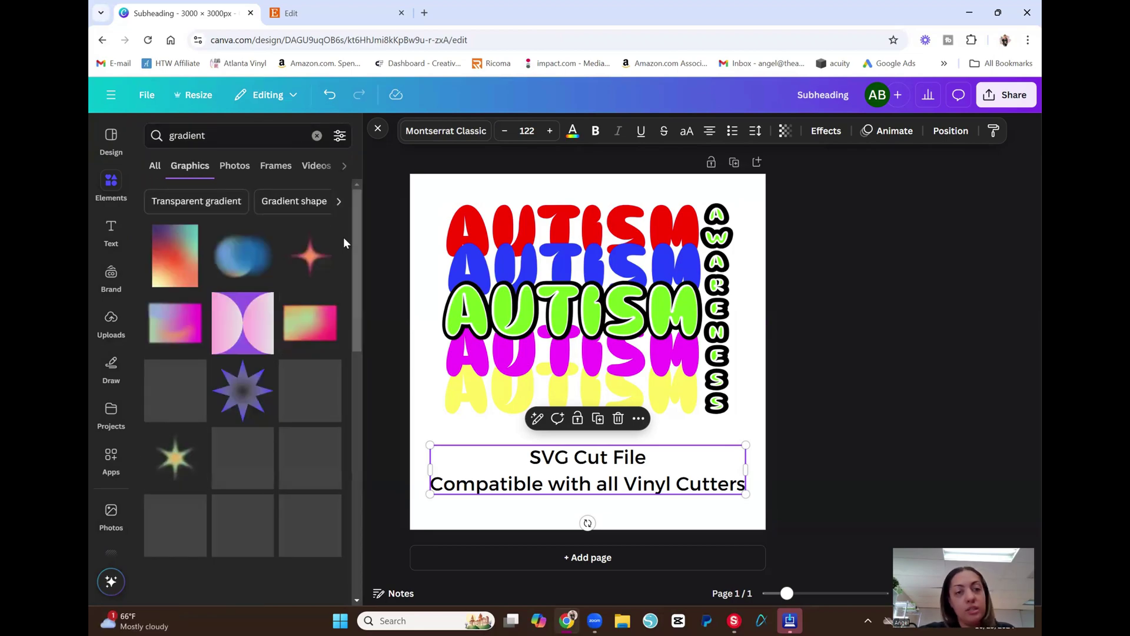
Add the free purple gradient graphic that fades to transparency to the page.
scroll(289, 250, down, 5)
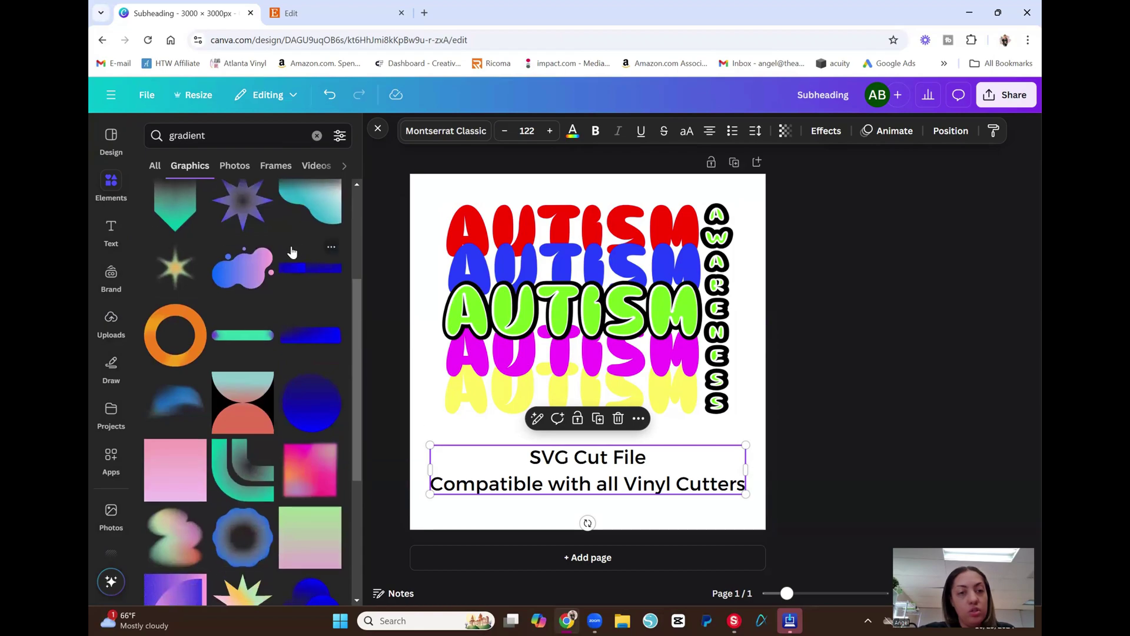
scroll(288, 247, down, 5)
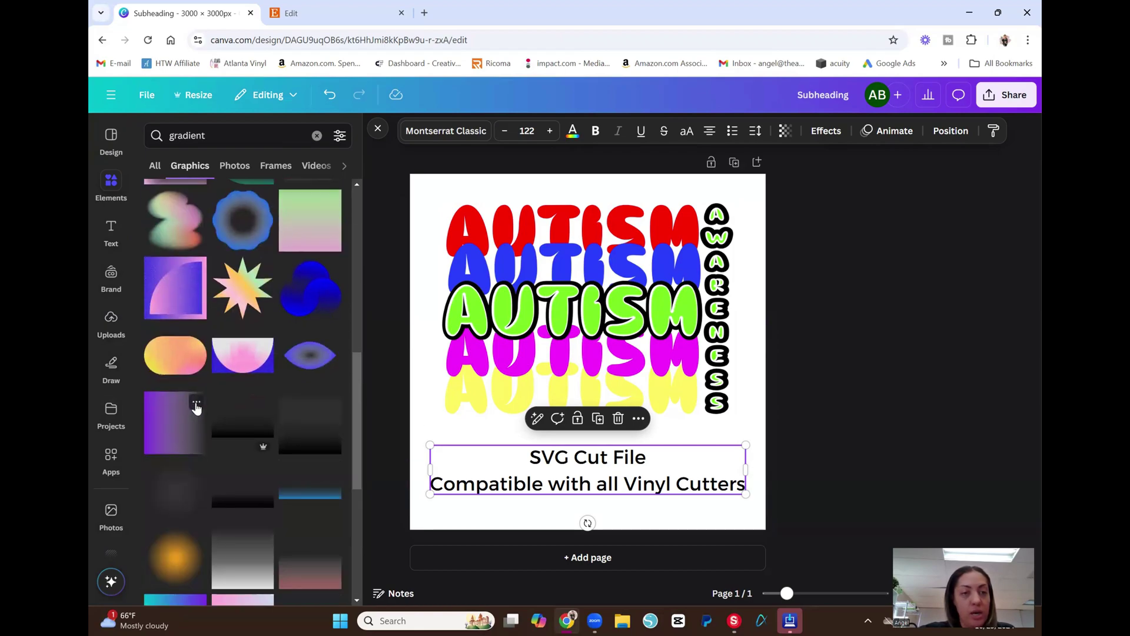
click(196, 405)
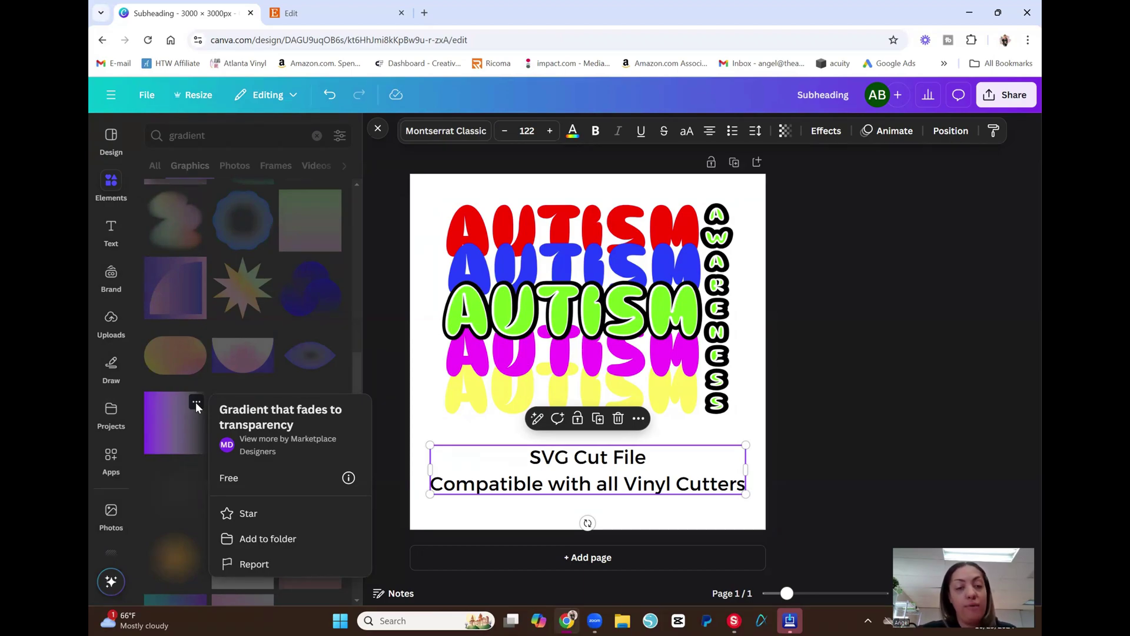
click(165, 432)
click(166, 433)
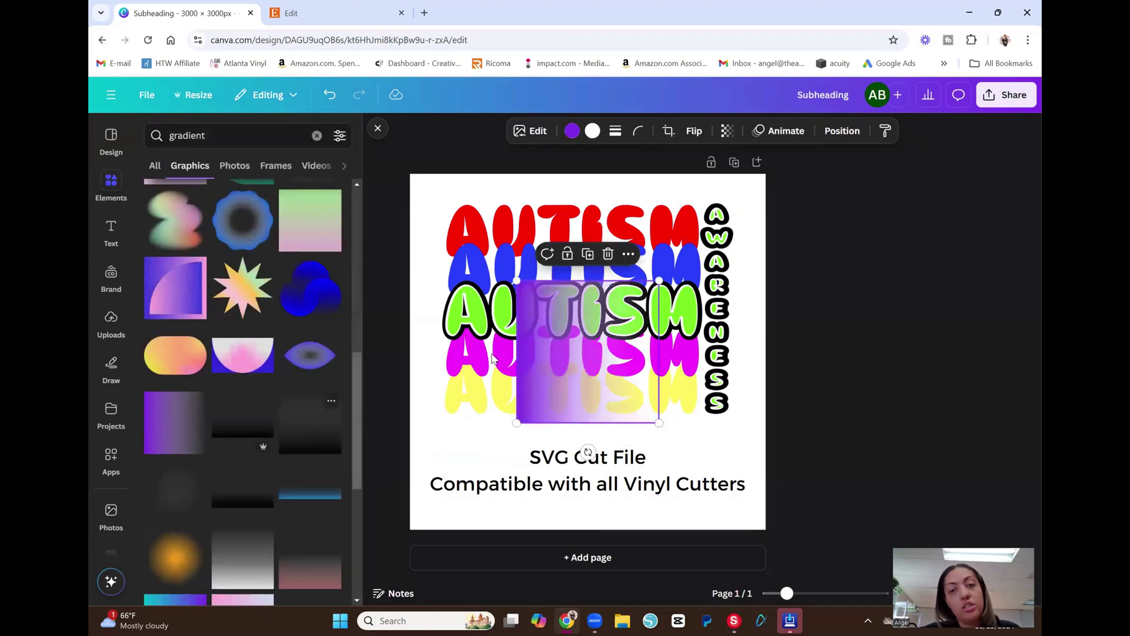
Enlarge the gradient to cover the whole 3000 × 3000 px page and send it to the back, behind the artwork and caption.
drag(606, 382, 502, 275)
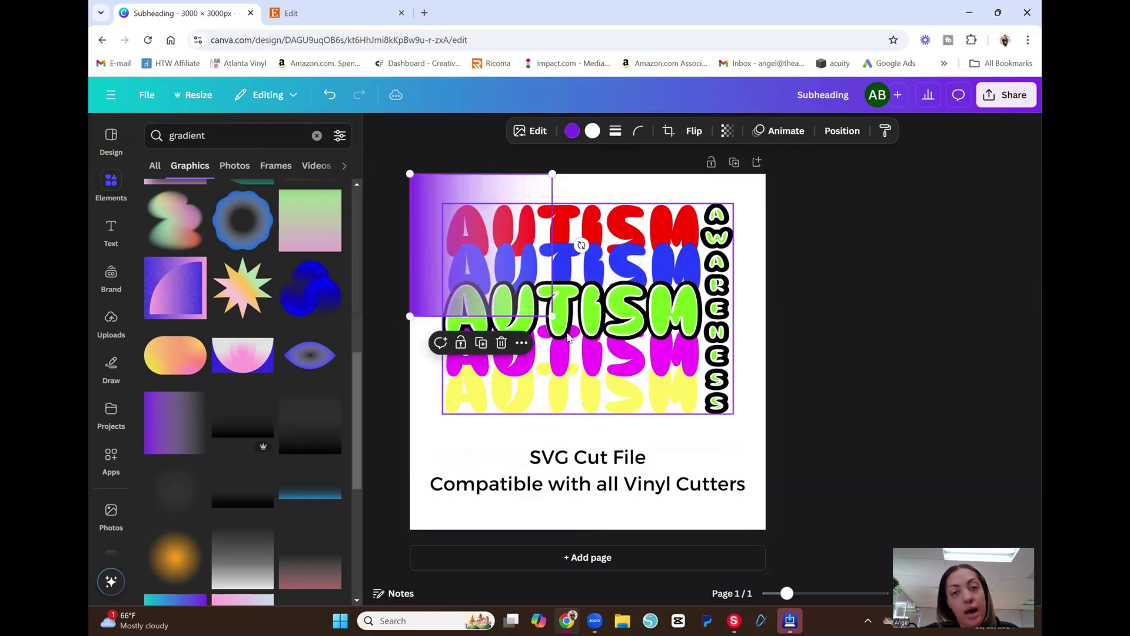
drag(553, 318, 783, 523)
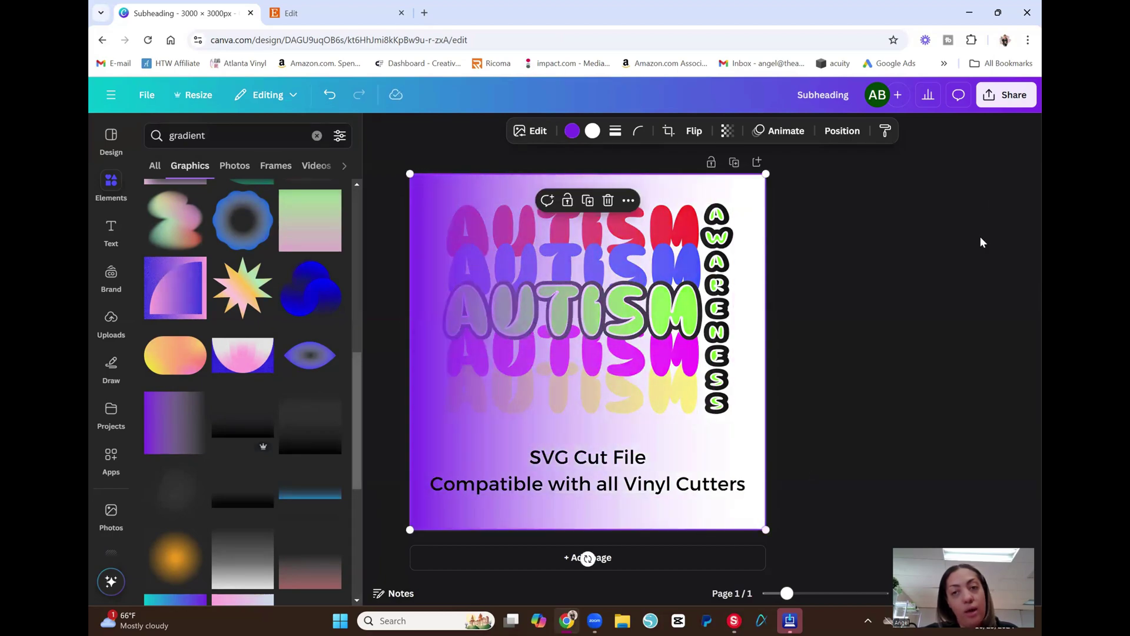
click(842, 130)
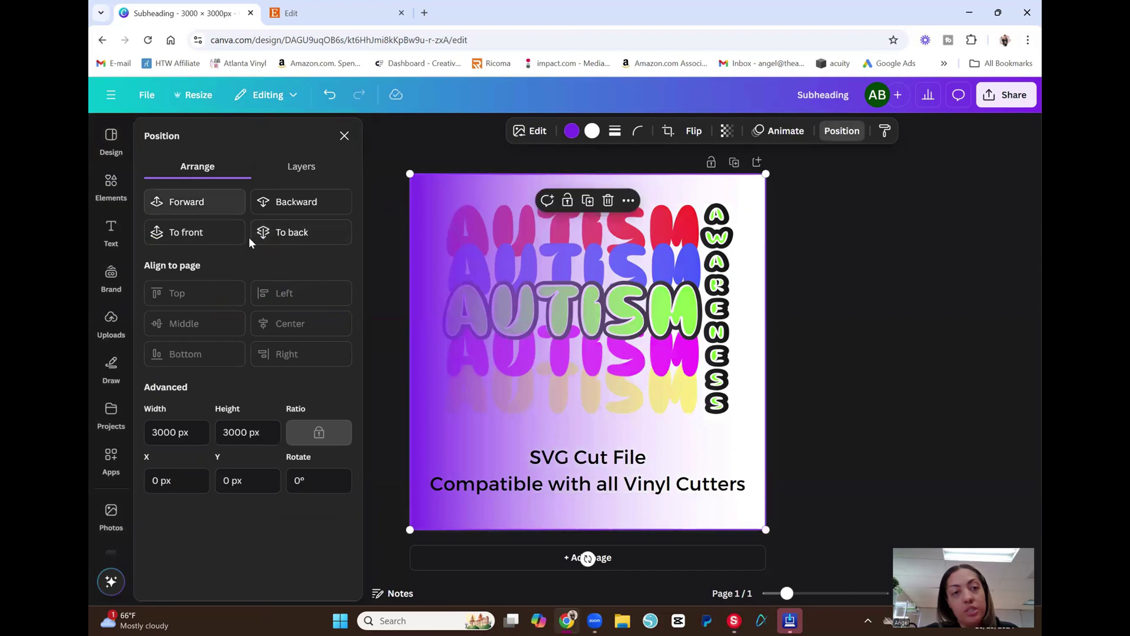
click(298, 233)
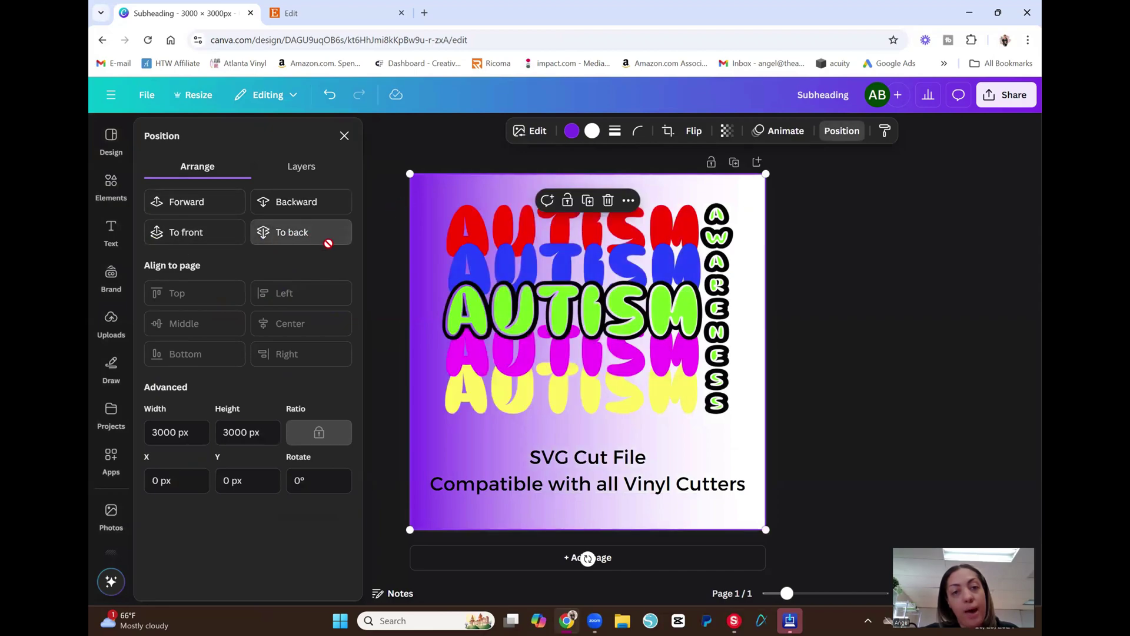
key(Escape)
click(847, 293)
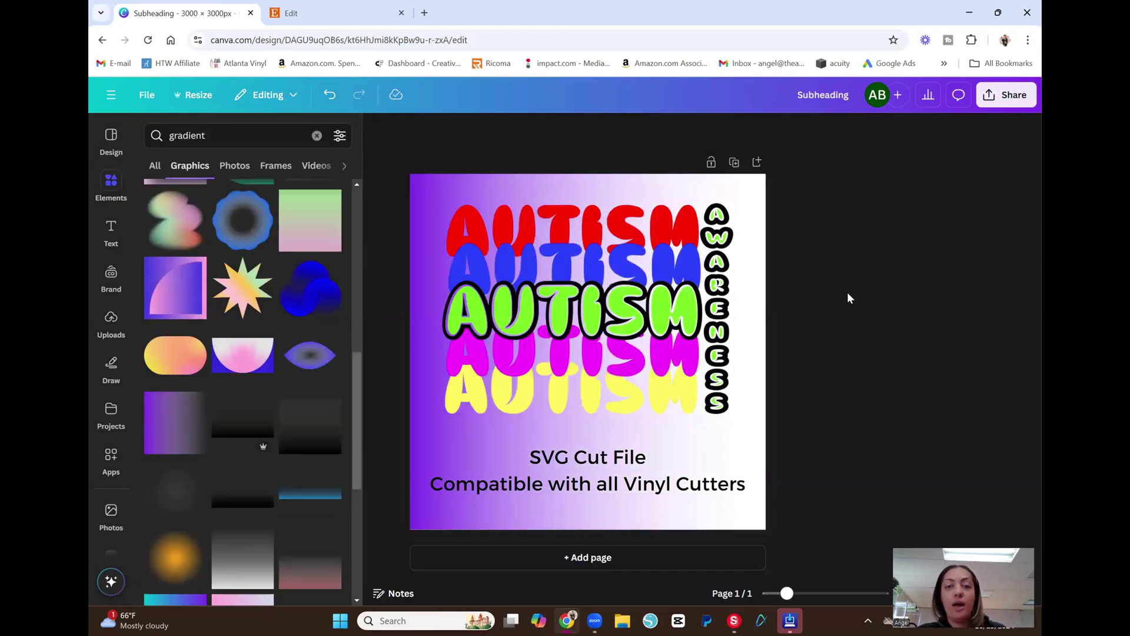
Recolor the colored side of the background gradient to pink, trying red along the way.
click(432, 179)
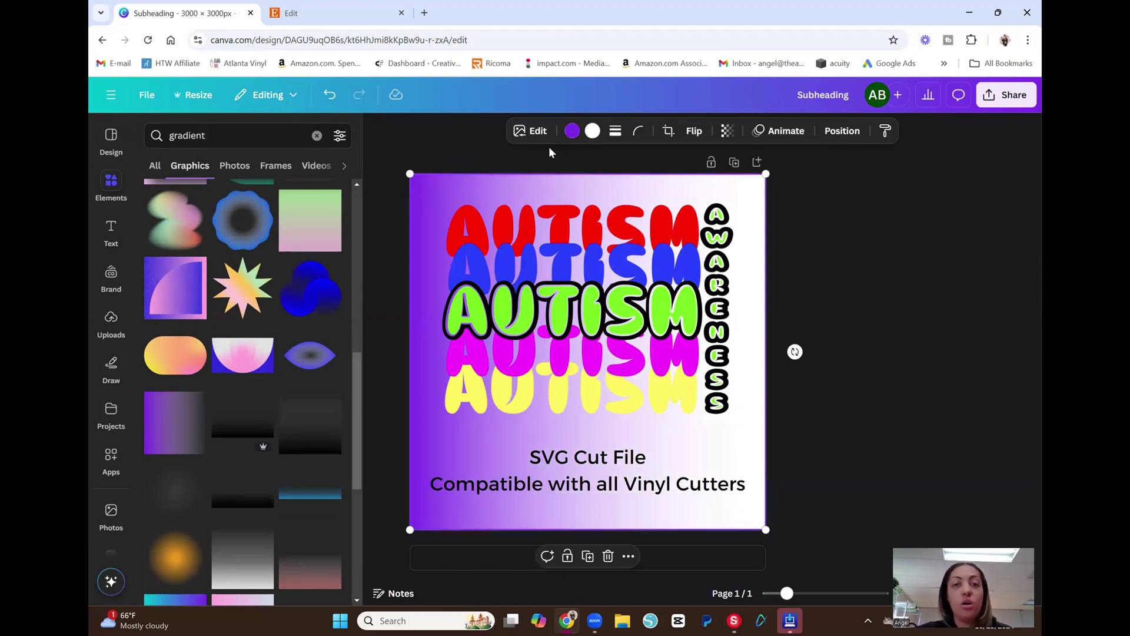
click(572, 130)
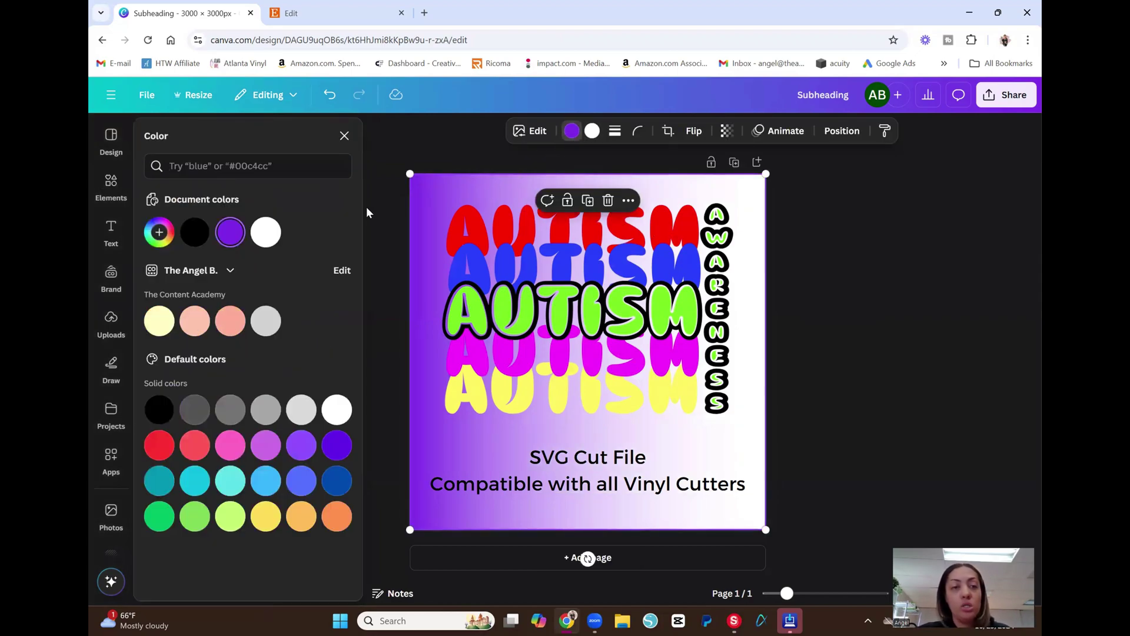
click(195, 232)
click(167, 453)
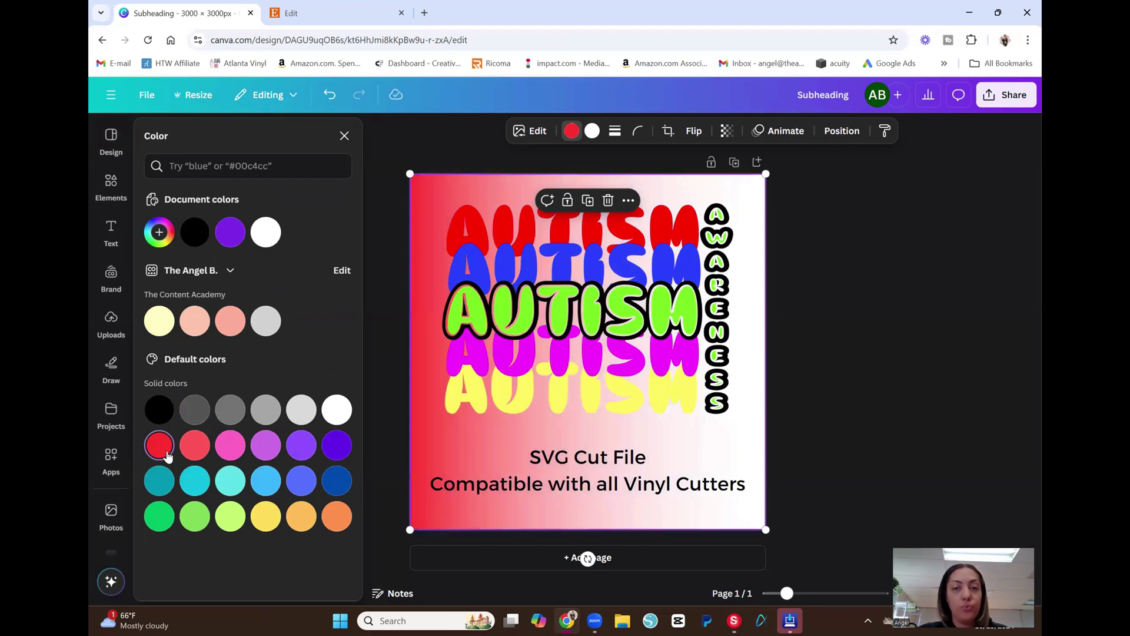
click(231, 447)
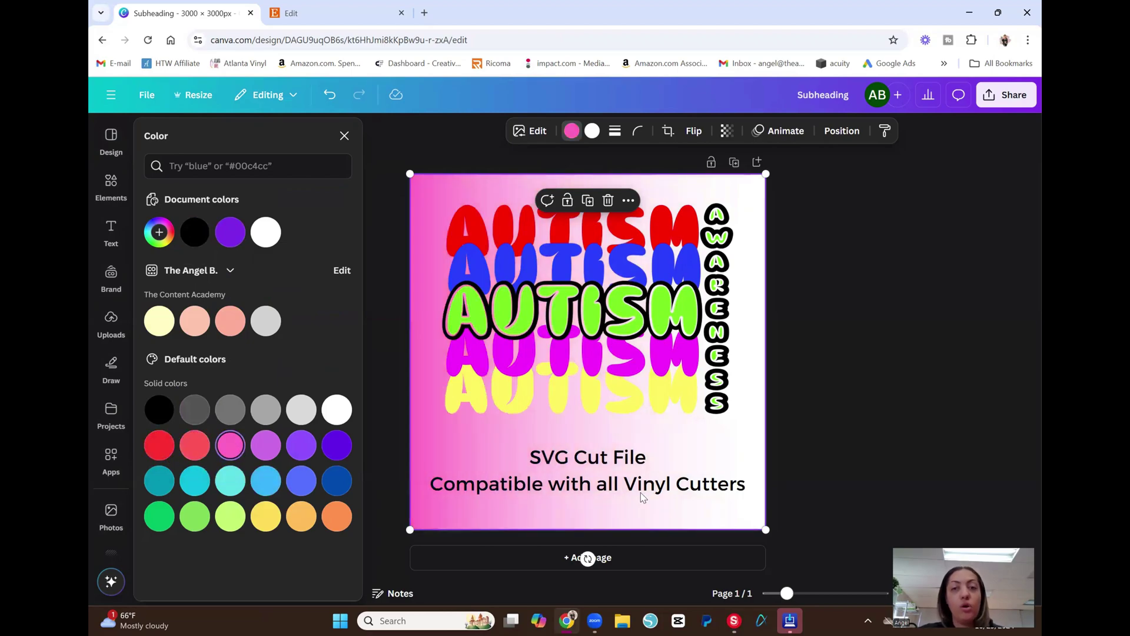
key(Escape)
click(935, 409)
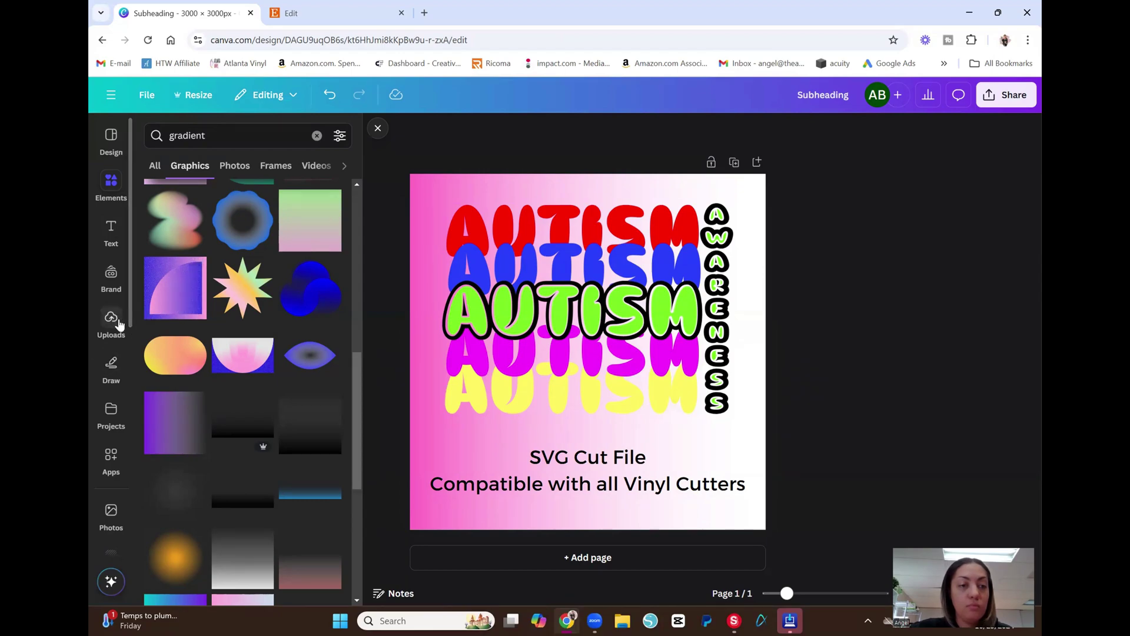
scroll(119, 327, down, 2)
scroll(119, 327, down, 4)
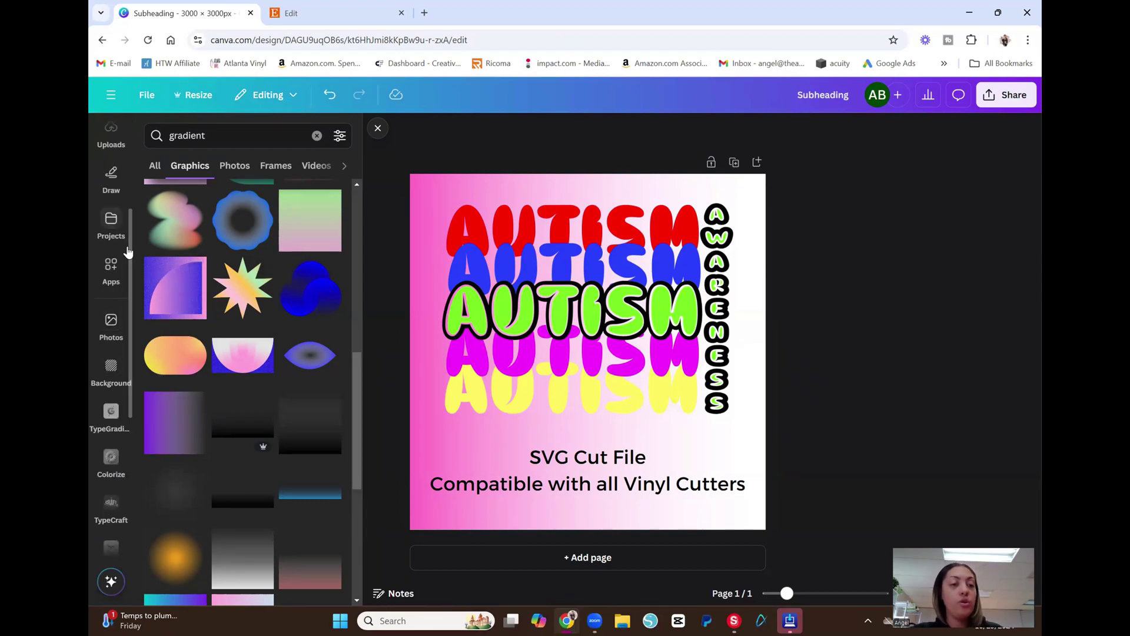
scroll(123, 245, up, 6)
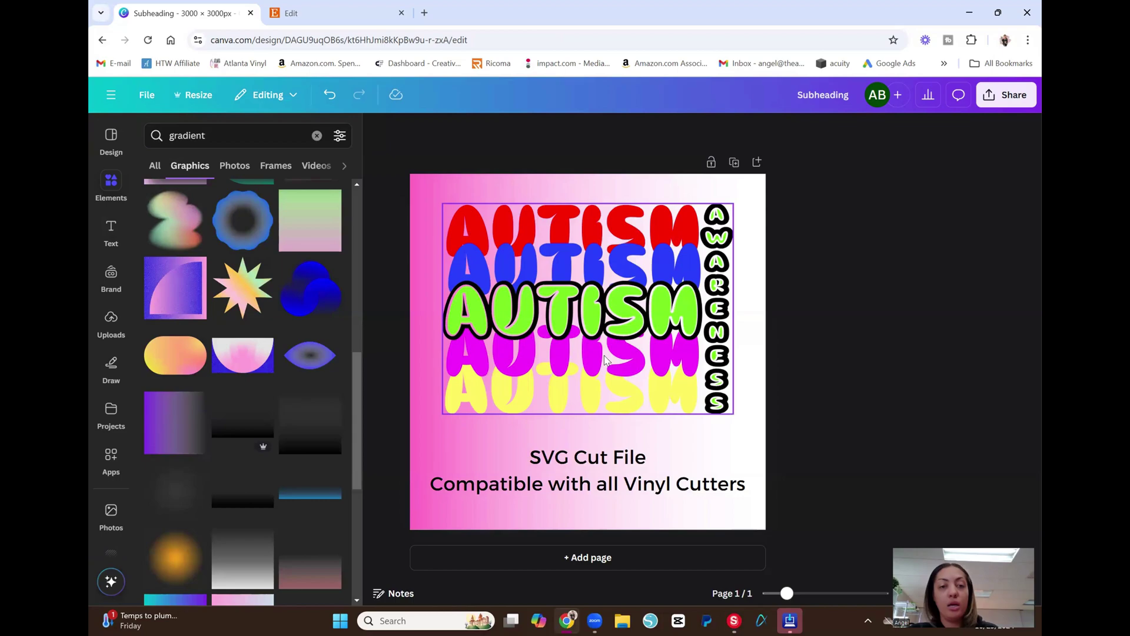
Add a subheading text box and position it centrally over the lower half of the Autism artwork.
click(116, 230)
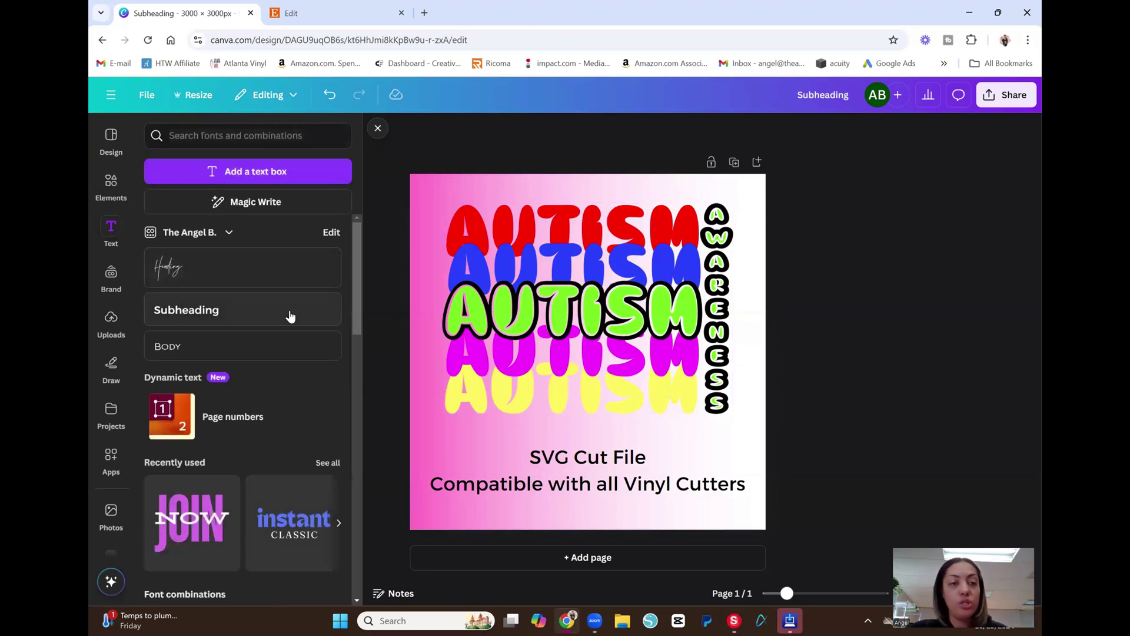
click(265, 321)
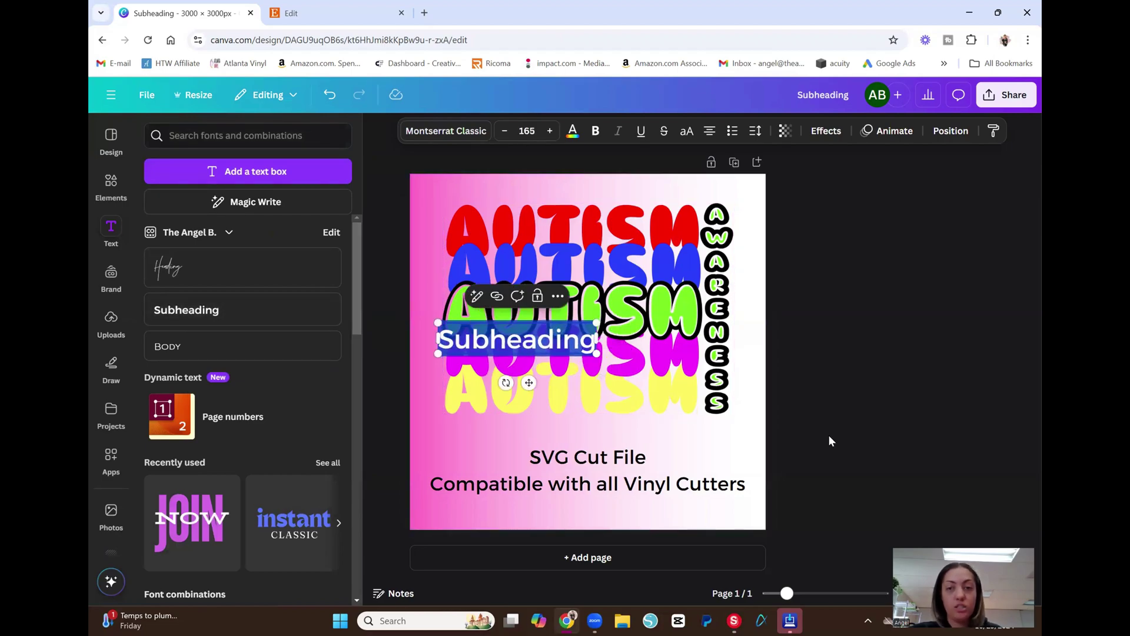
click(590, 402)
click(552, 349)
drag(553, 349, 607, 352)
Replace the subheading placeholder with the shop's brand name, placing "Designs" on its own second line.
double_click(607, 351)
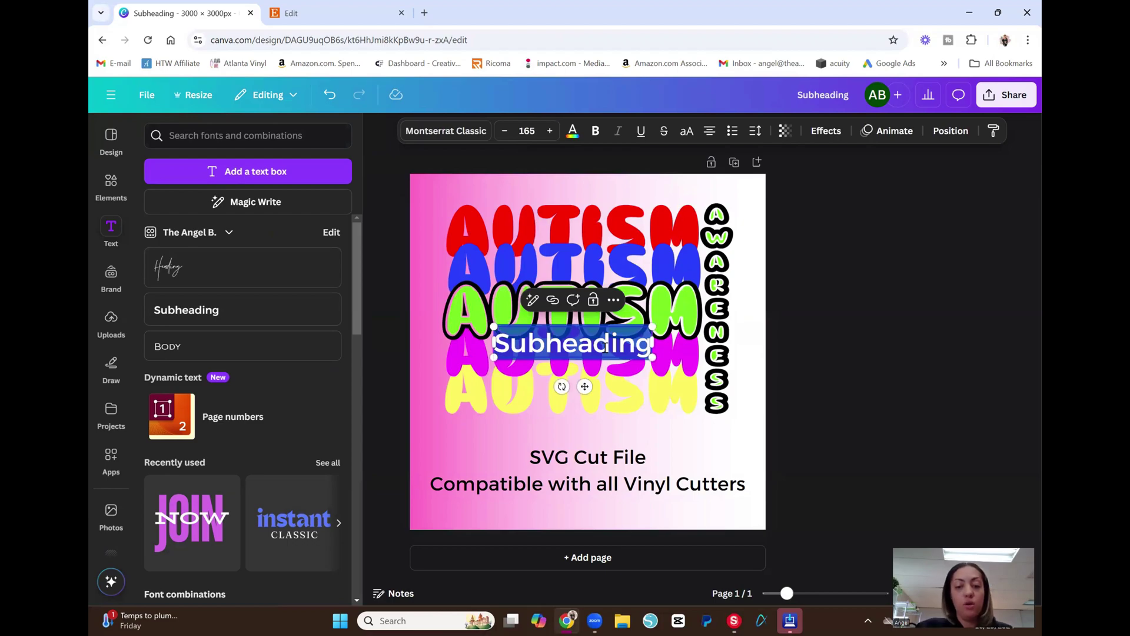
text(Angel B.)
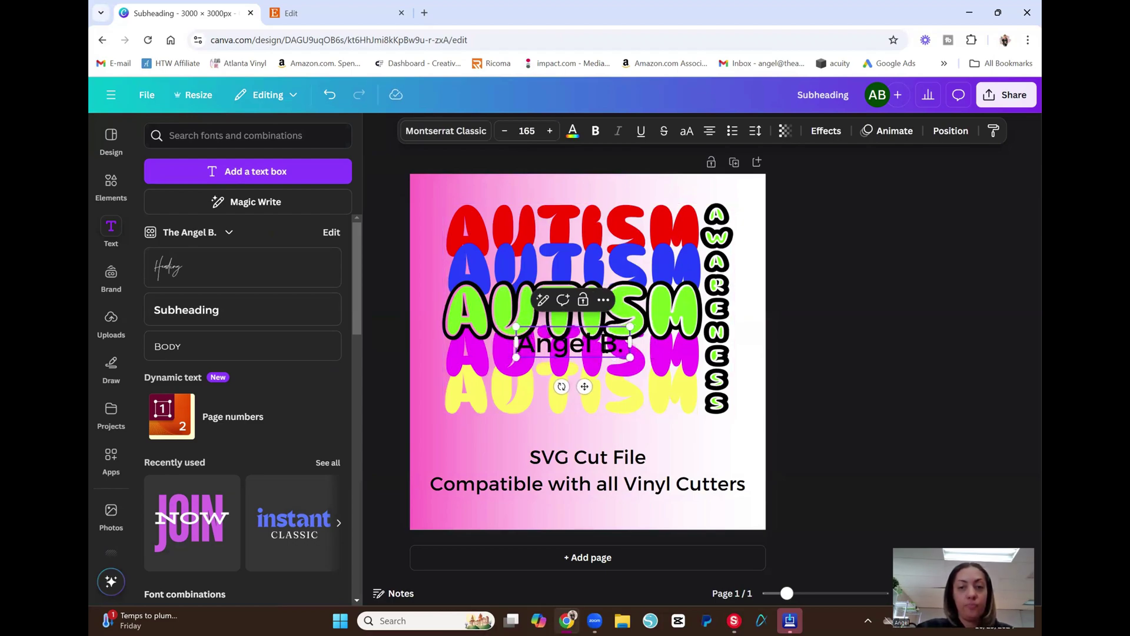
key(Return)
text(Designs)
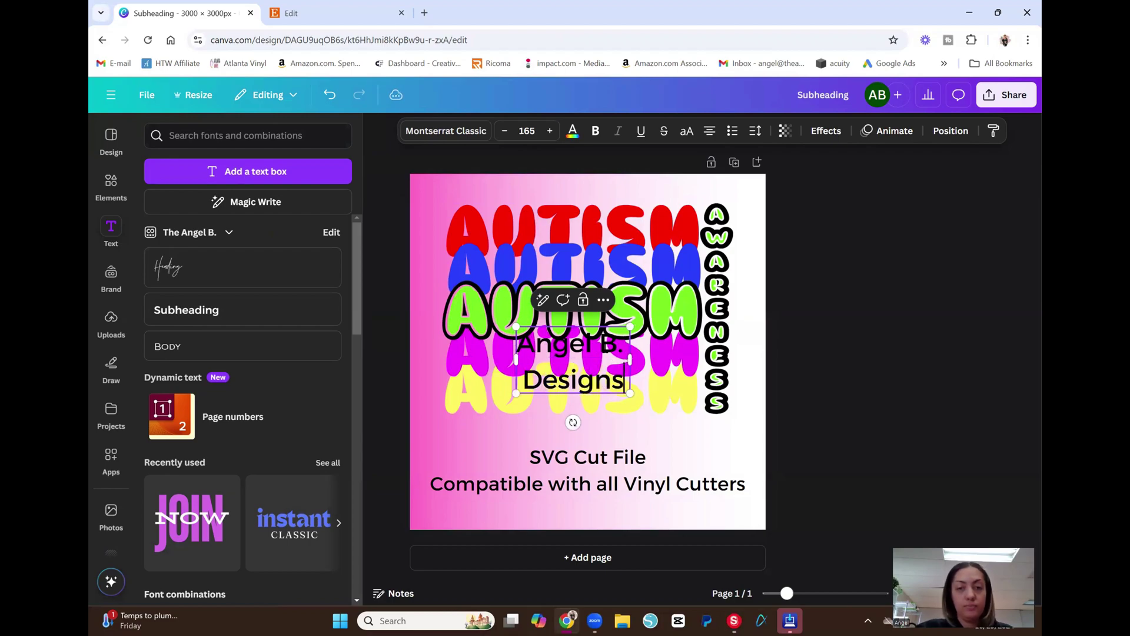
click(771, 324)
Change the brand name text's font to Dingos Stamp.
click(608, 360)
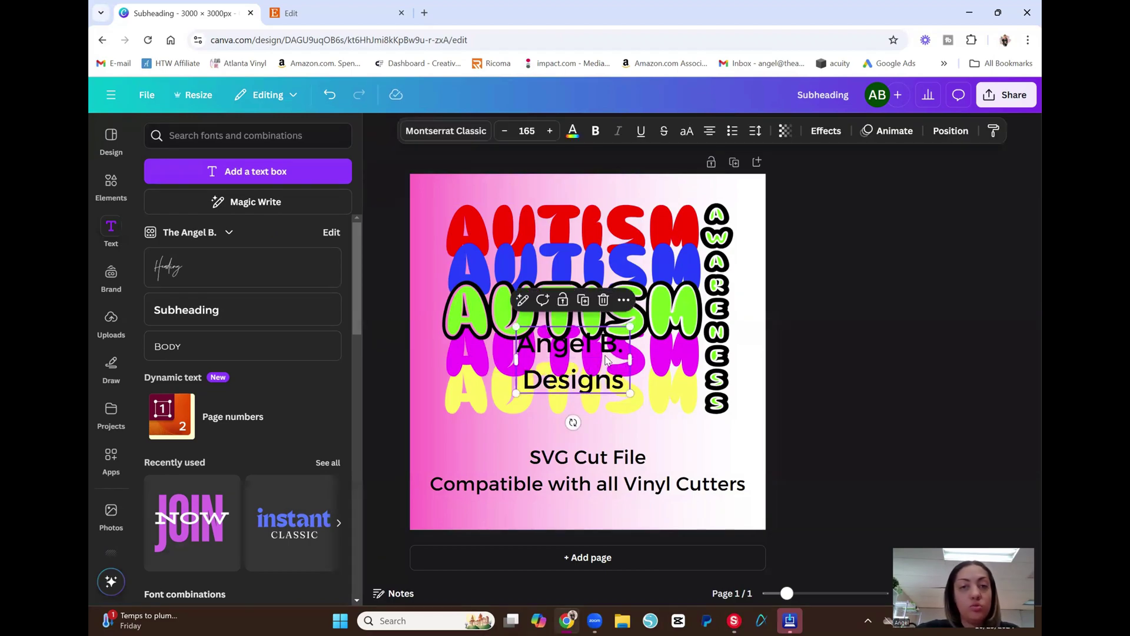
click(471, 131)
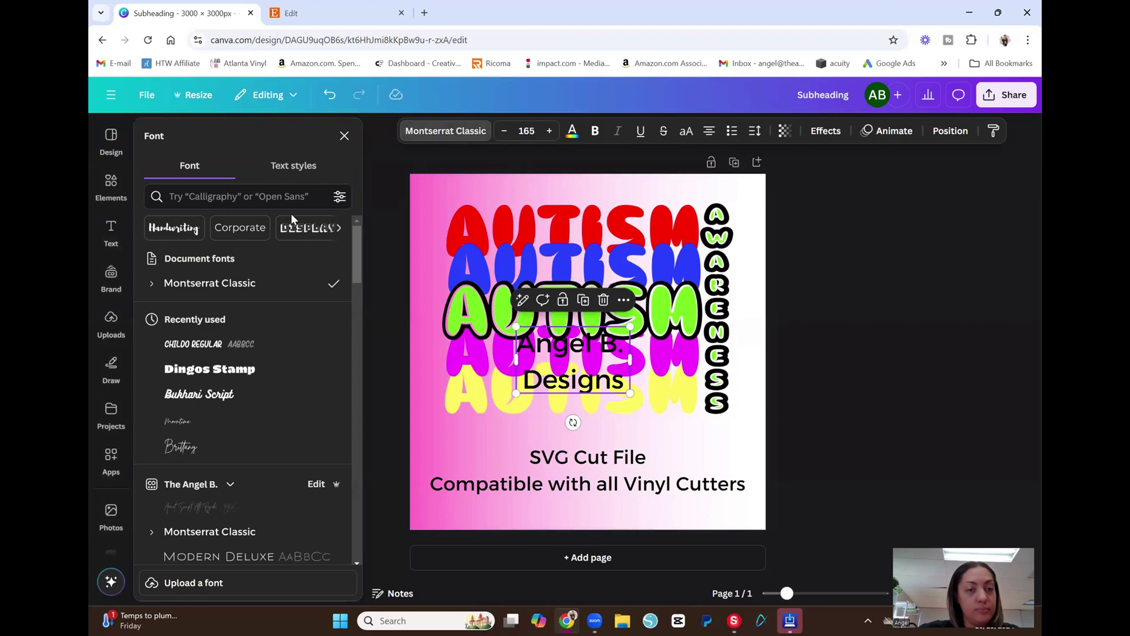
click(277, 369)
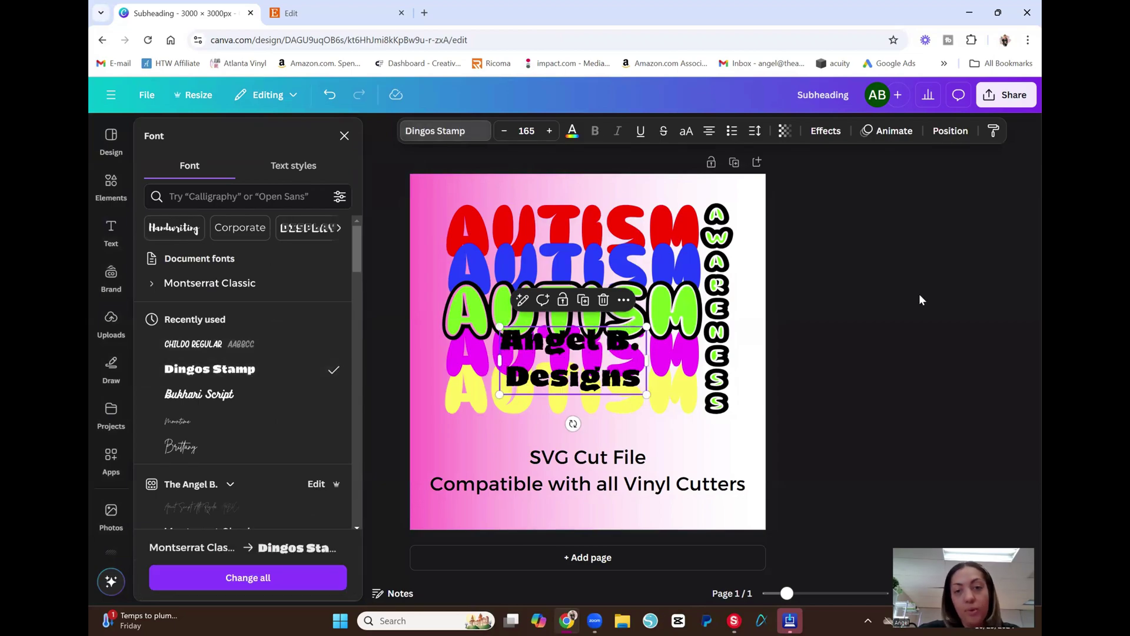
Tighten the line spacing of the brand name text and tilt it counterclockwise so it slopes upward across the artwork.
click(752, 132)
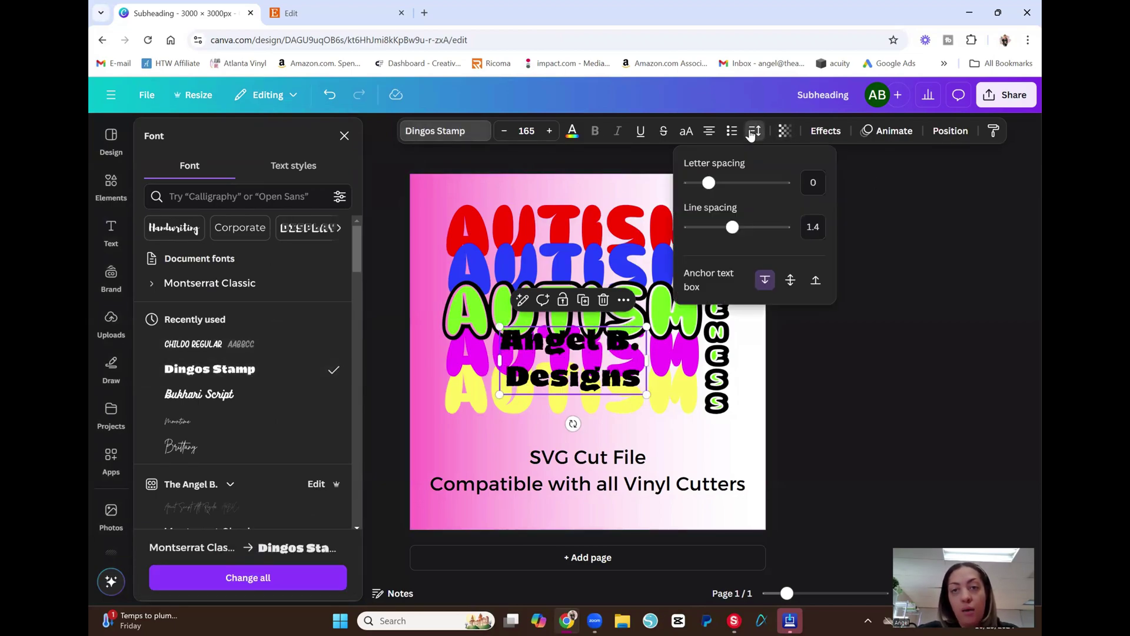
drag(733, 227, 712, 228)
click(792, 369)
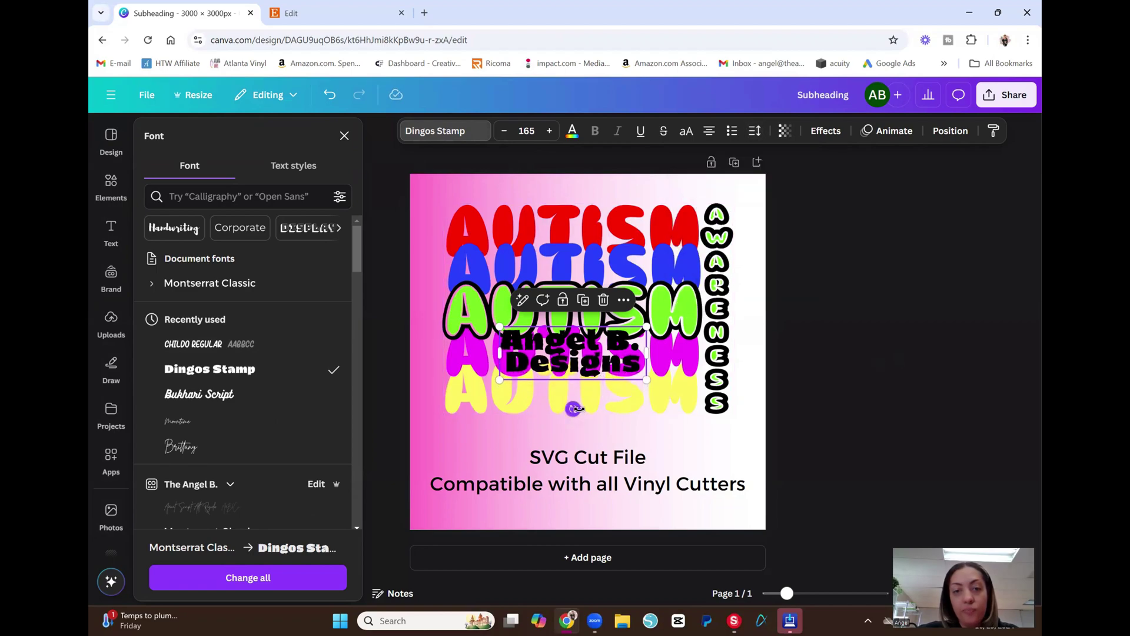
drag(573, 408, 623, 439)
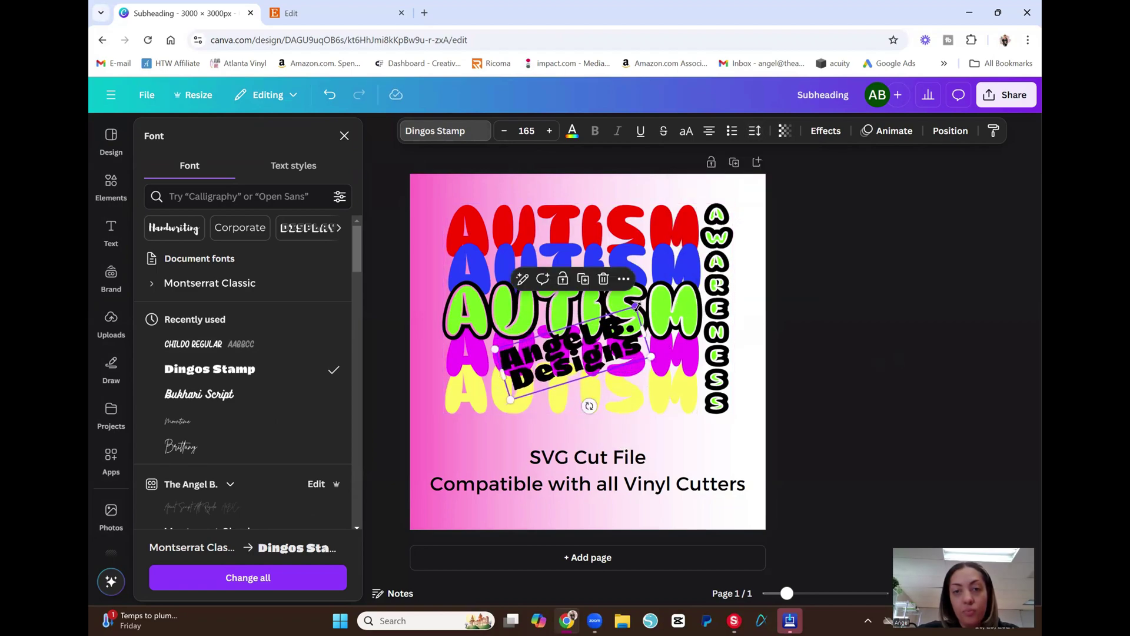
Enlarge the brand name text to size 335, centre it across the Autism artwork, and set its transparency to 17.
drag(638, 305, 760, 230)
drag(659, 277, 629, 318)
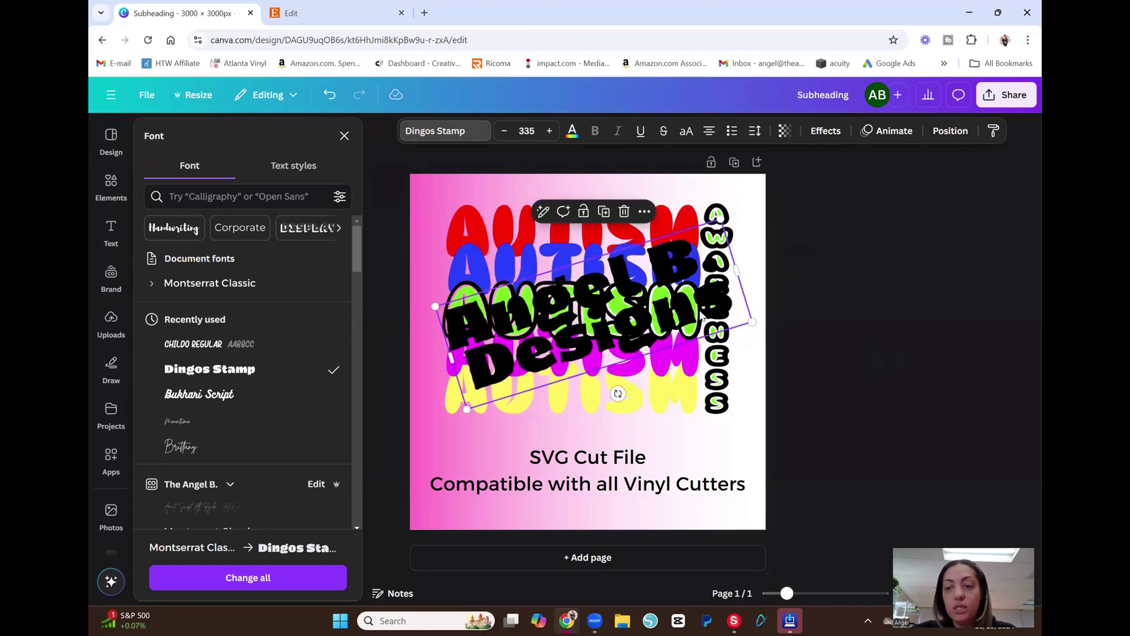
click(783, 132)
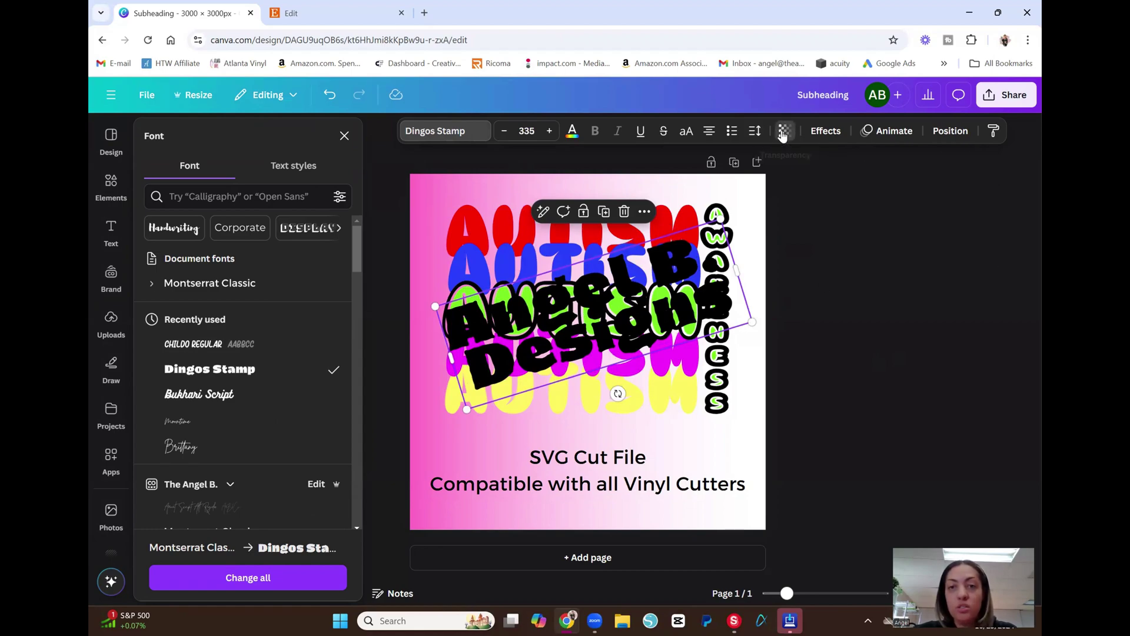
drag(815, 184, 737, 185)
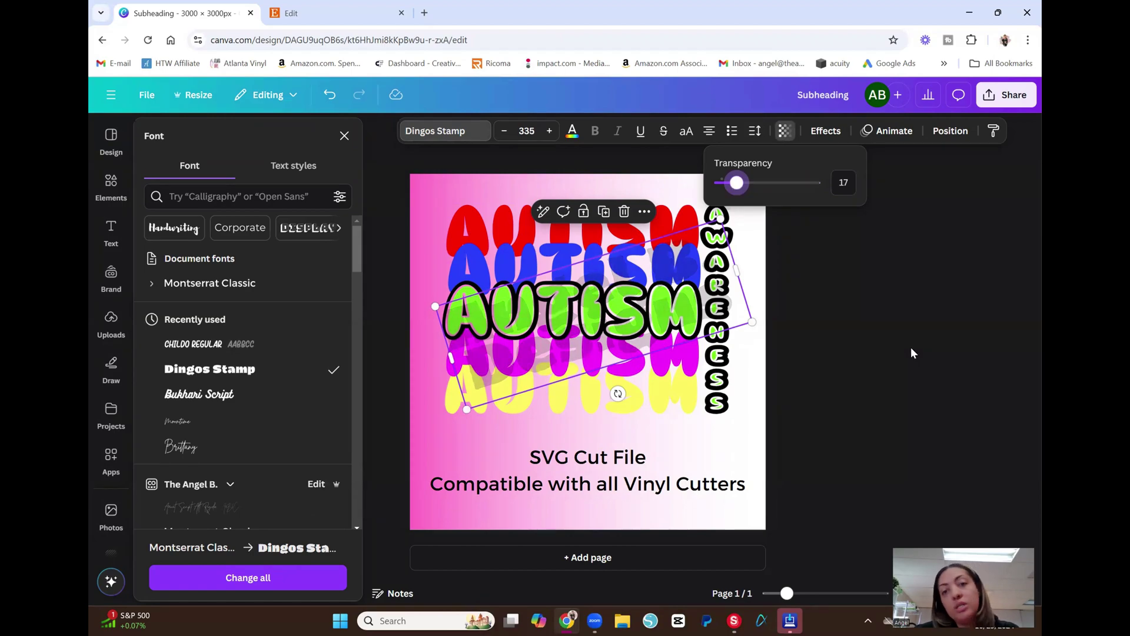
click(923, 365)
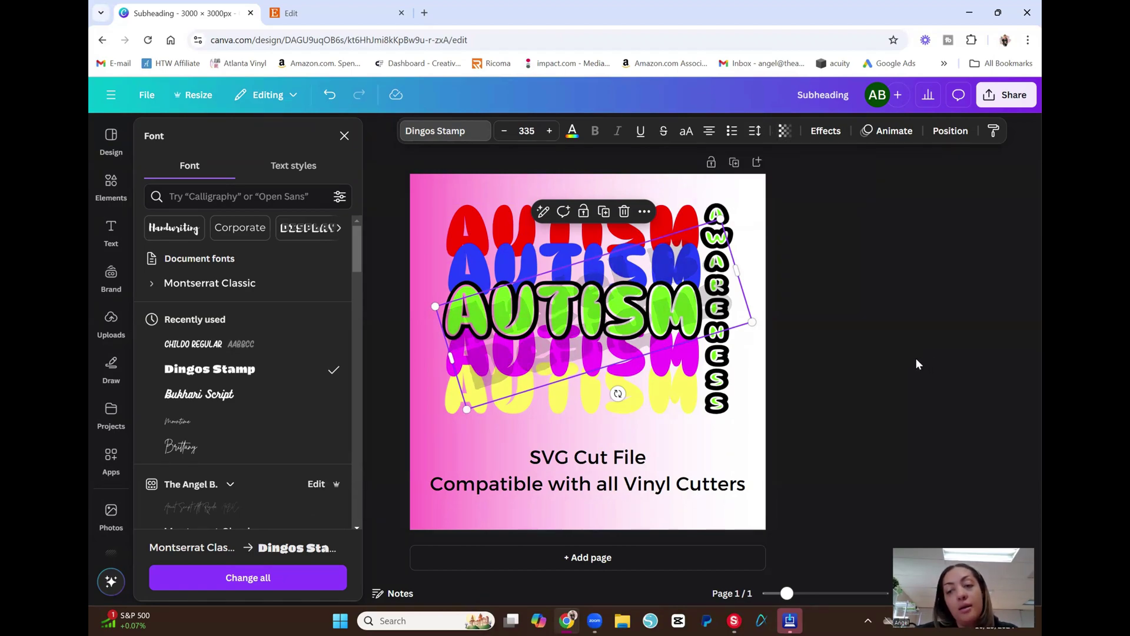
click(916, 360)
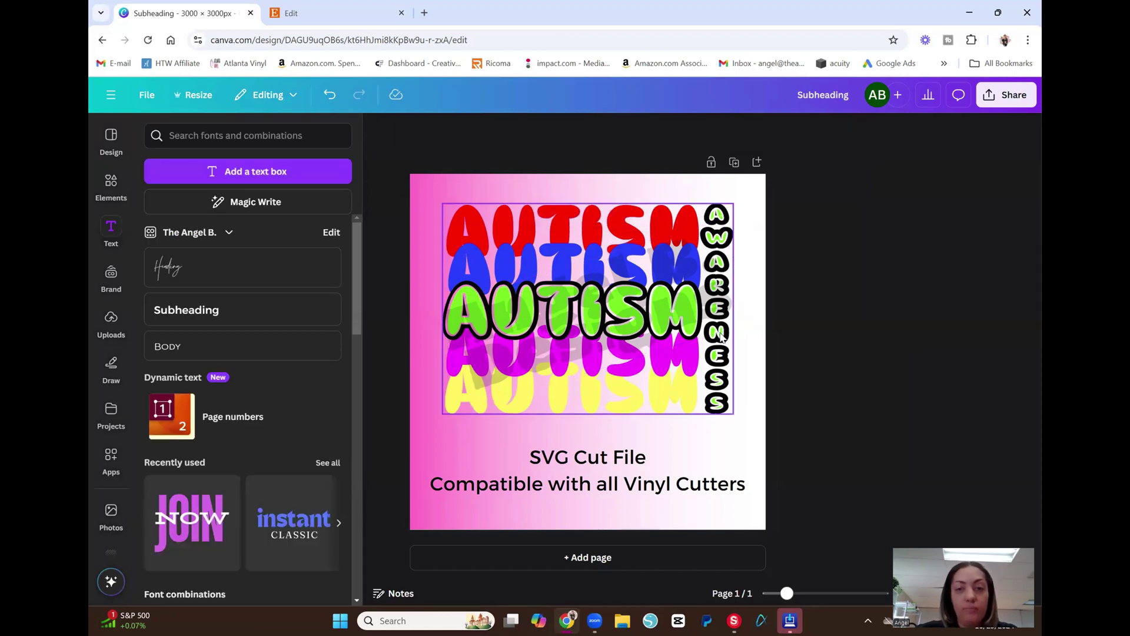
Duplicate the brand name watermark, place the copy over the artwork's lower edge, and send it backward behind the Autism artwork.
click(697, 313)
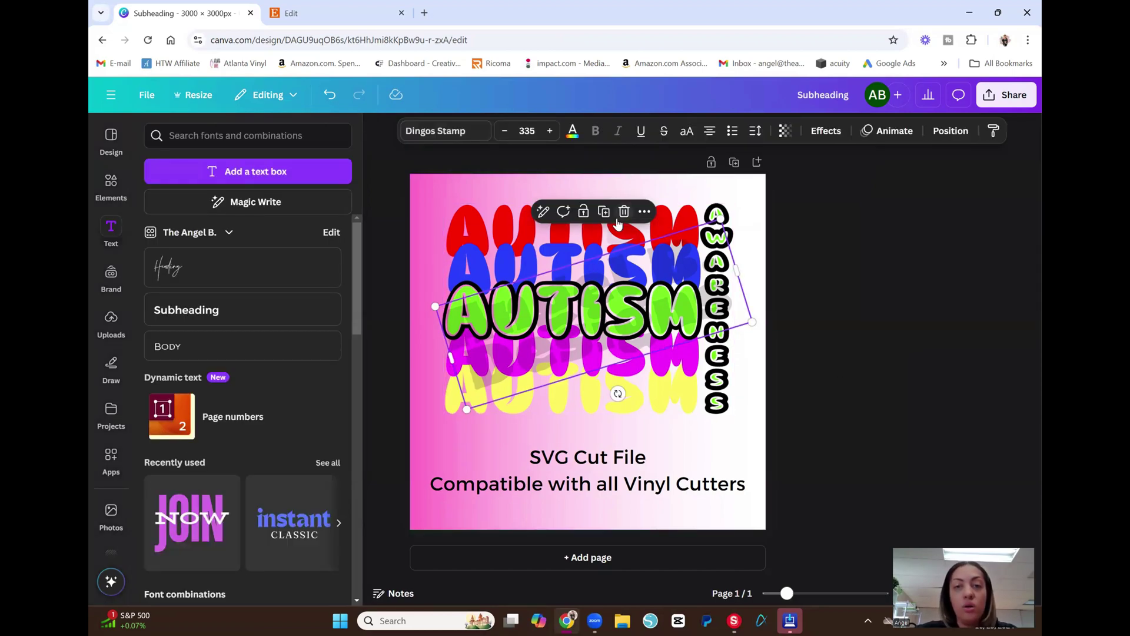
drag(614, 334, 625, 416)
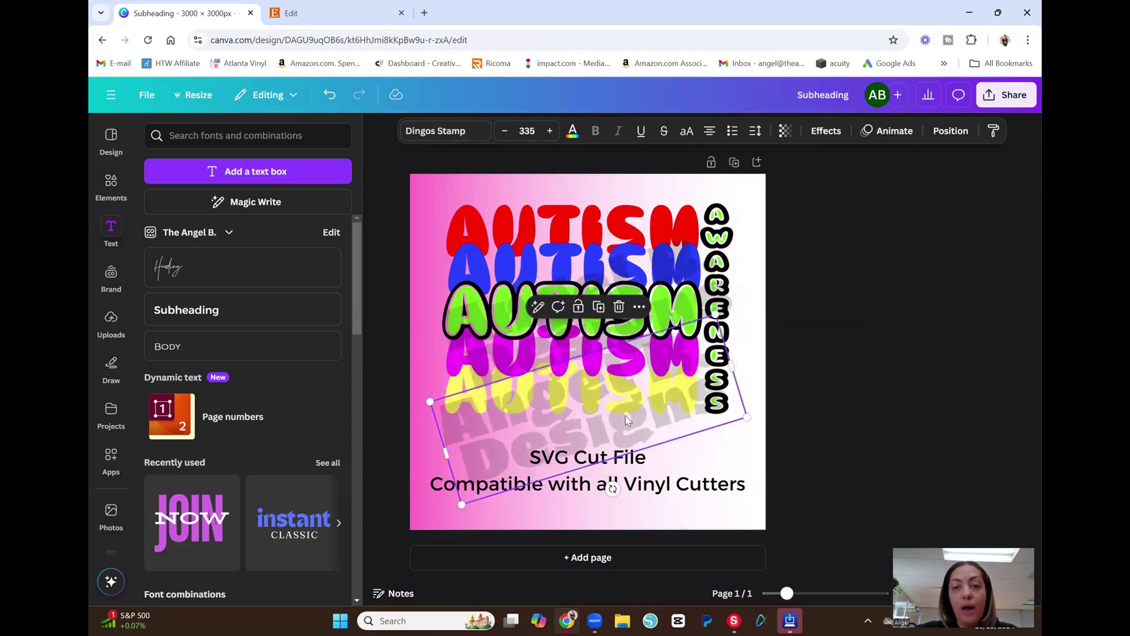
click(951, 131)
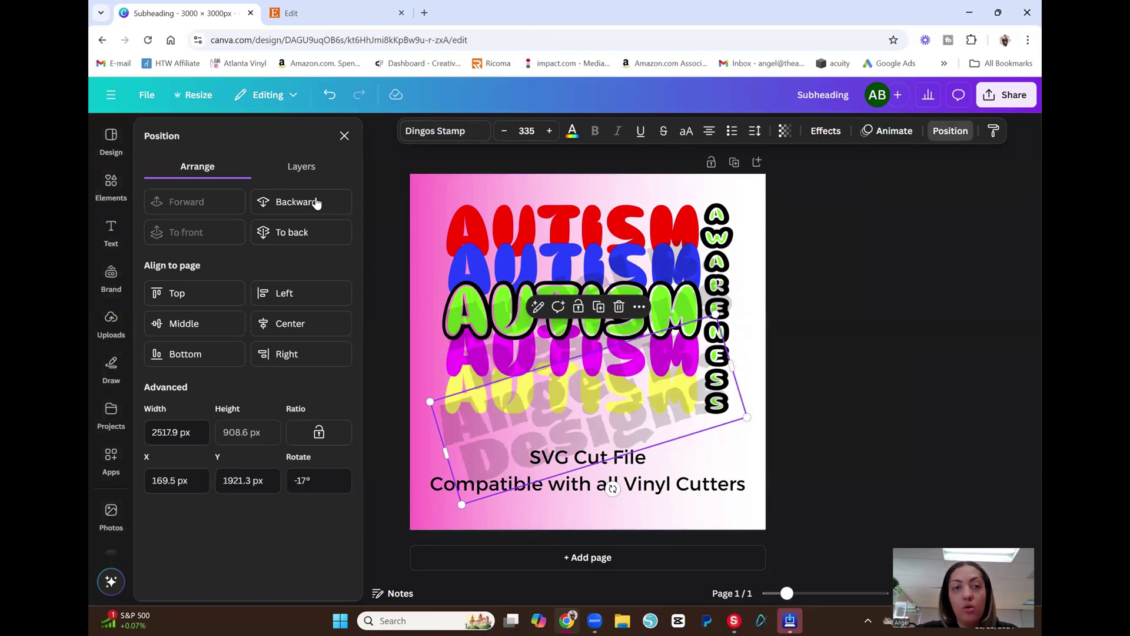
click(281, 200)
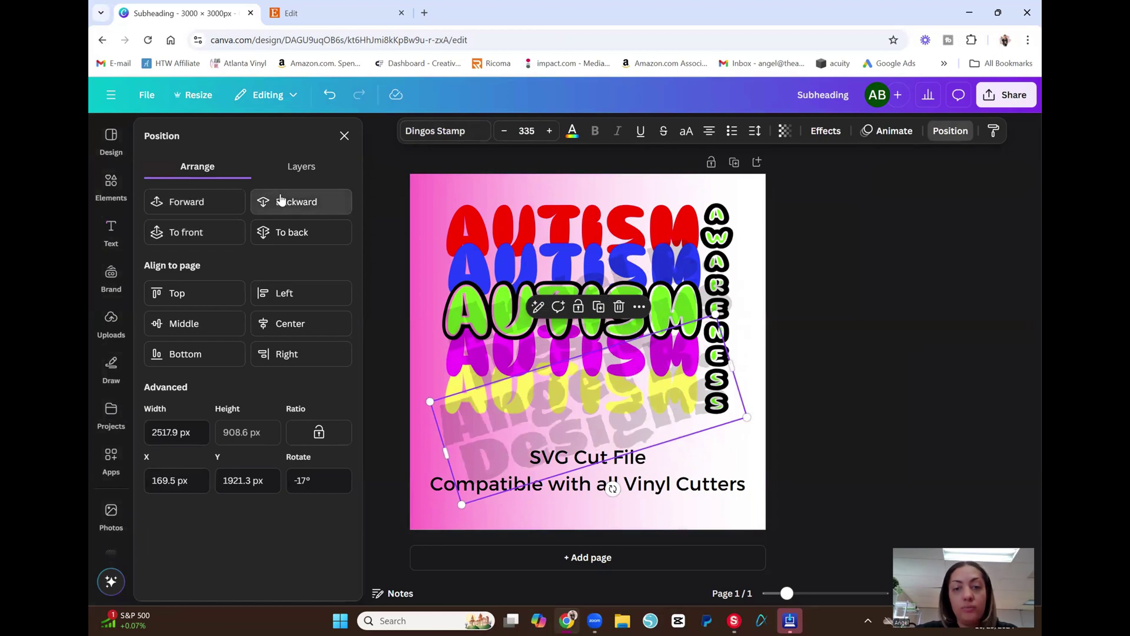
click(281, 201)
click(885, 388)
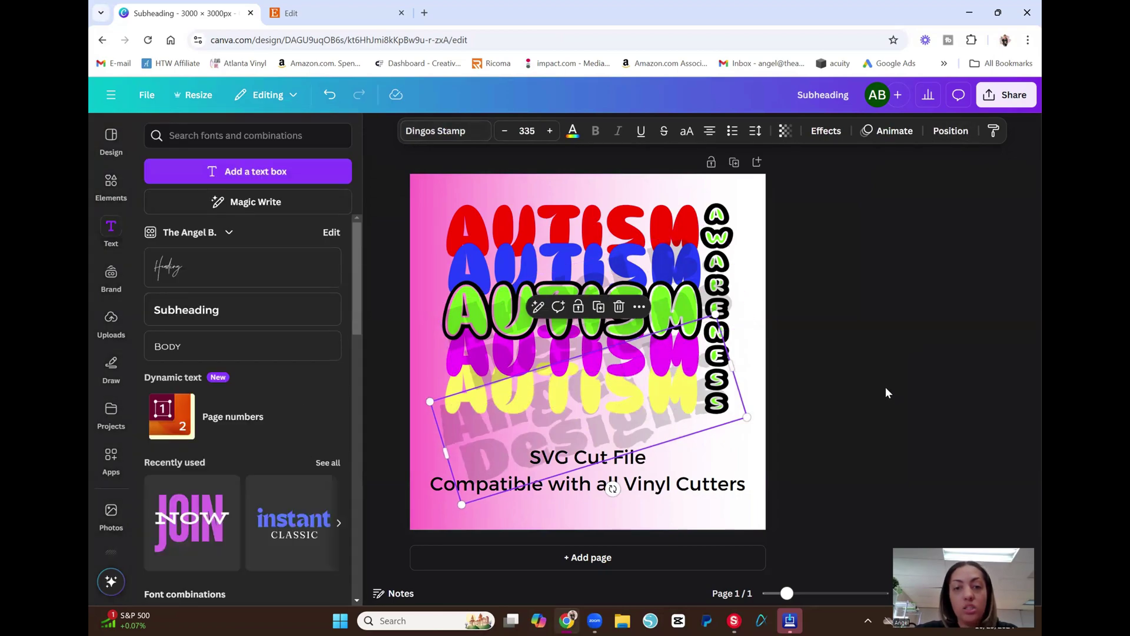
click(879, 391)
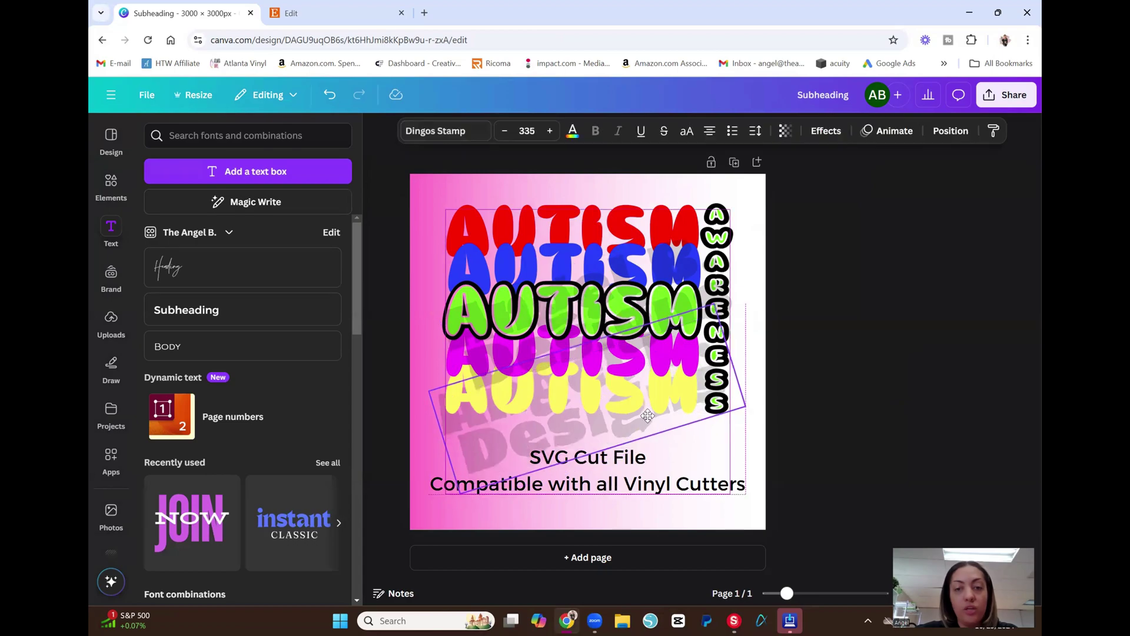
Reposition the lower watermark copy and enlarge it to font size 377 so it spans the width of the canvas.
drag(654, 437, 645, 415)
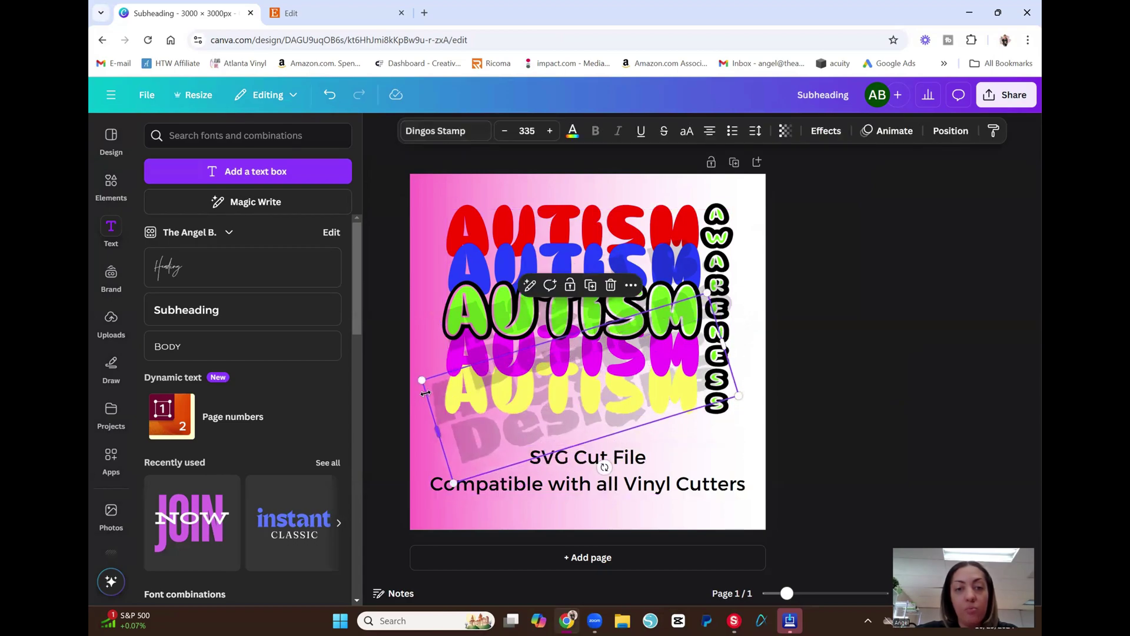
drag(426, 380, 421, 381)
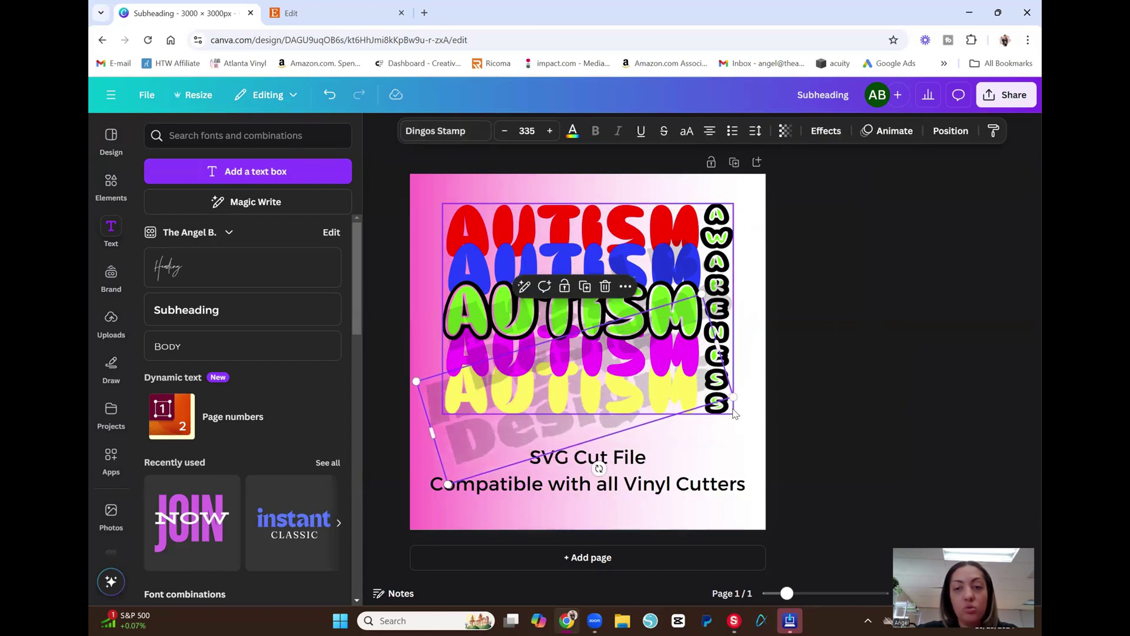
drag(733, 397, 777, 394)
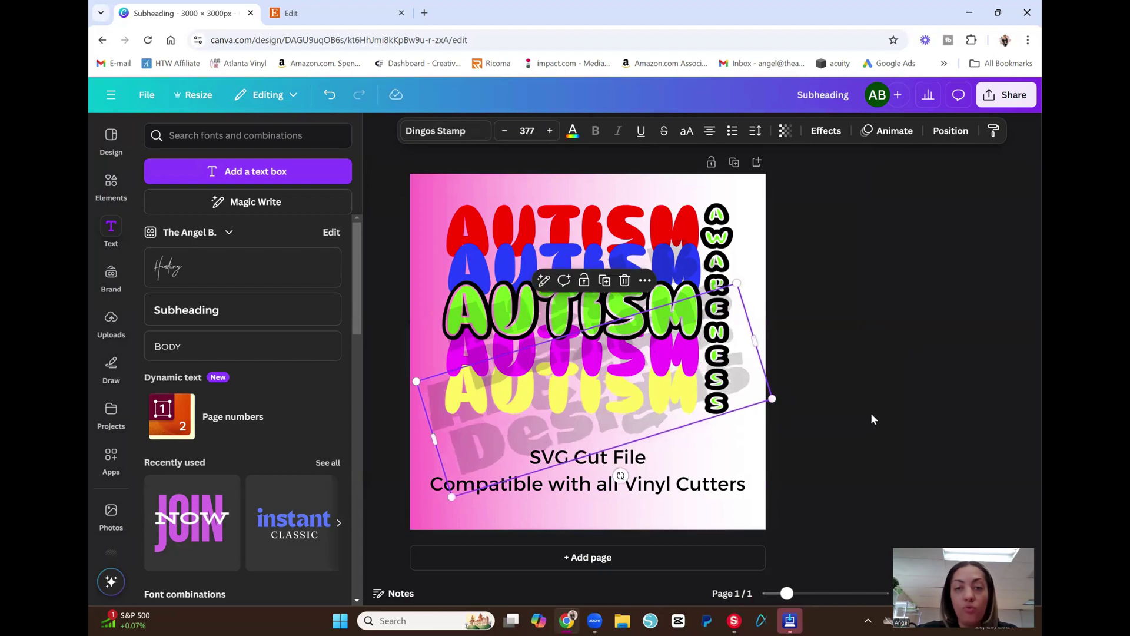
click(887, 420)
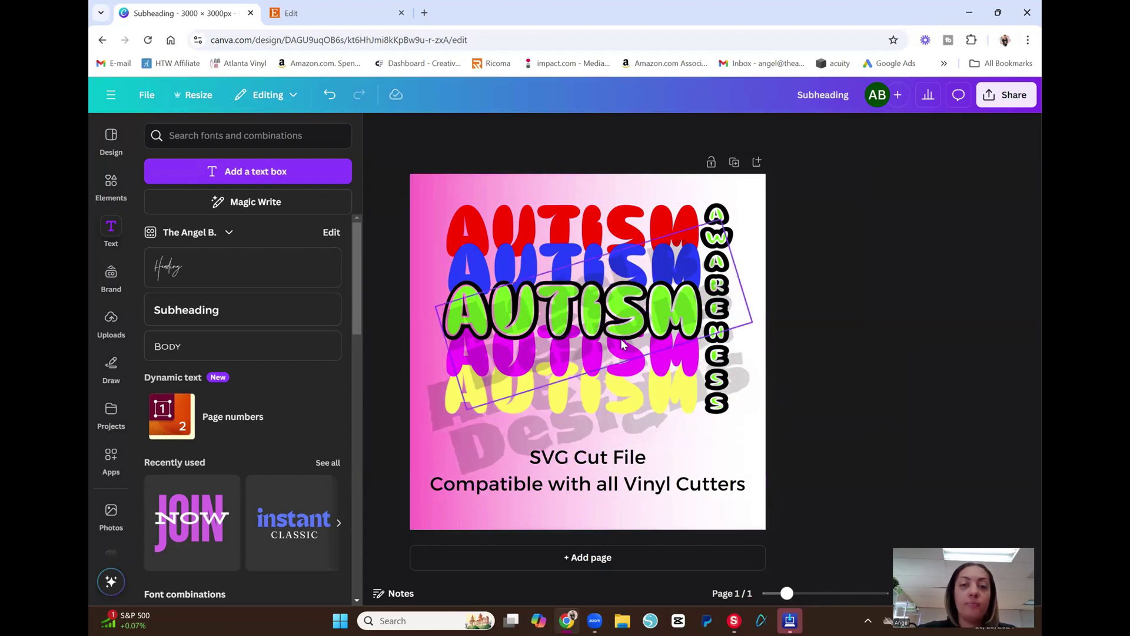
Move the original watermark up over the top of the Autism artwork and send it backward behind the artwork.
click(589, 247)
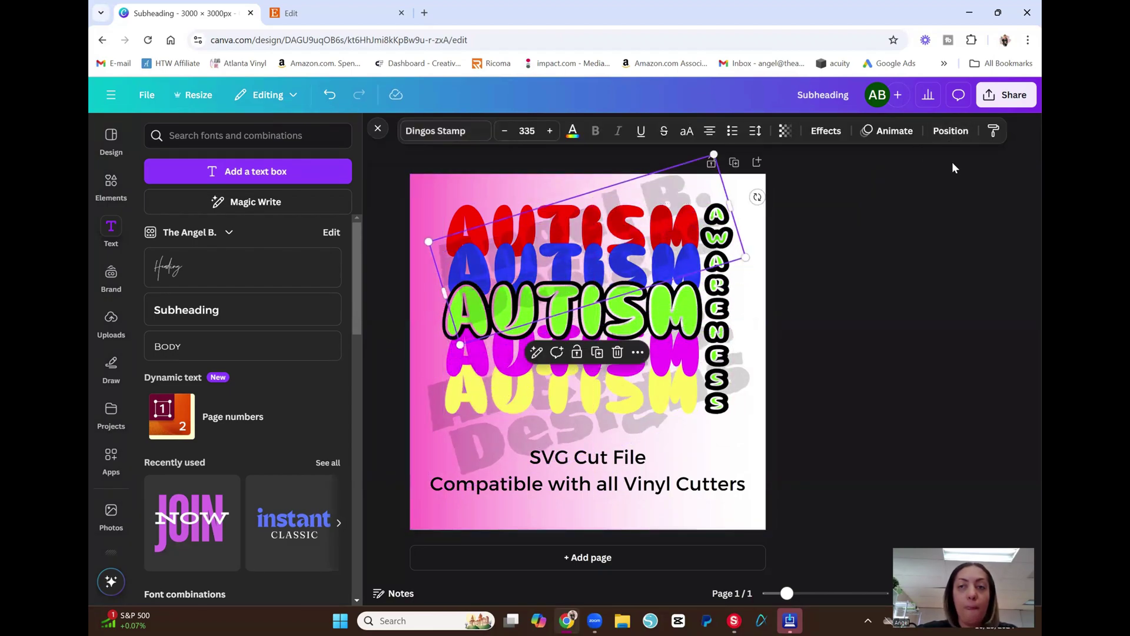
click(951, 130)
click(317, 204)
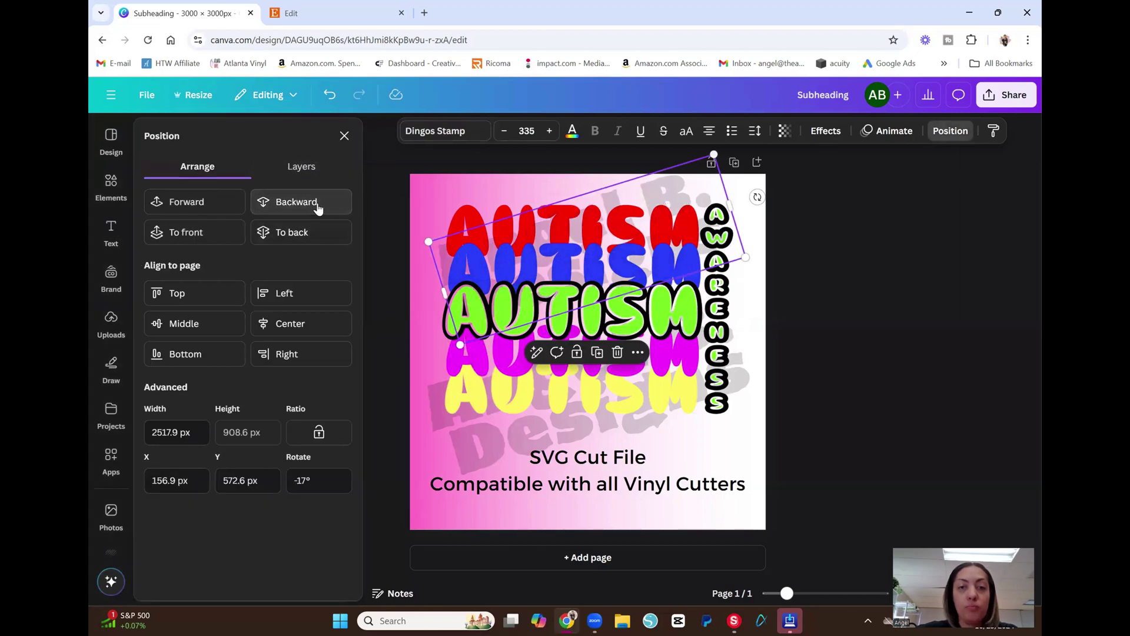
key(Escape)
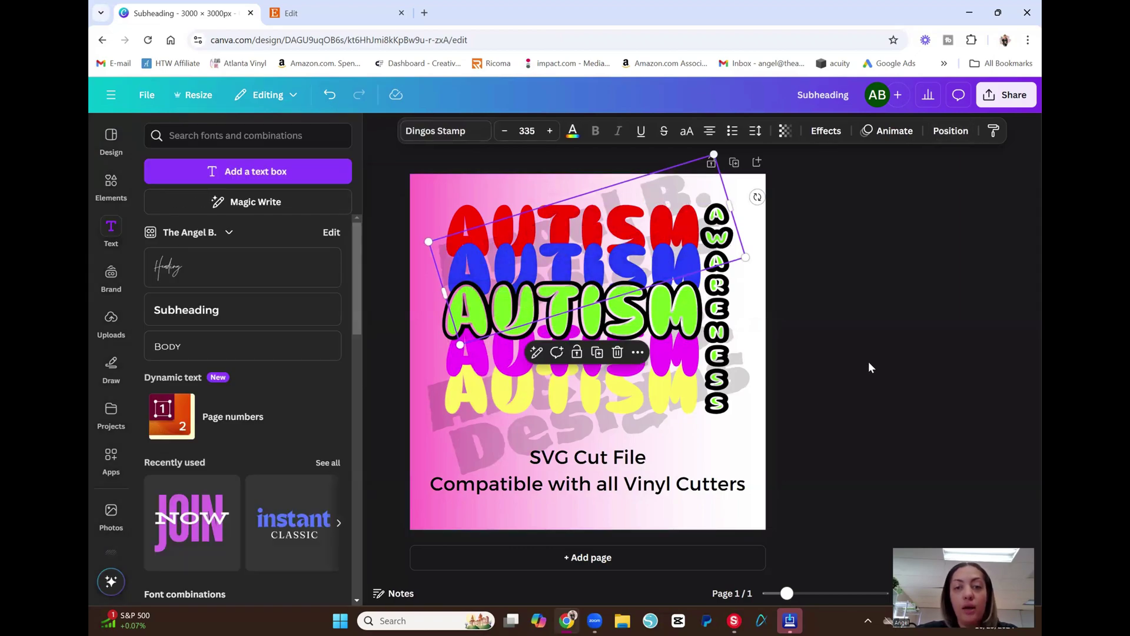
key(Escape)
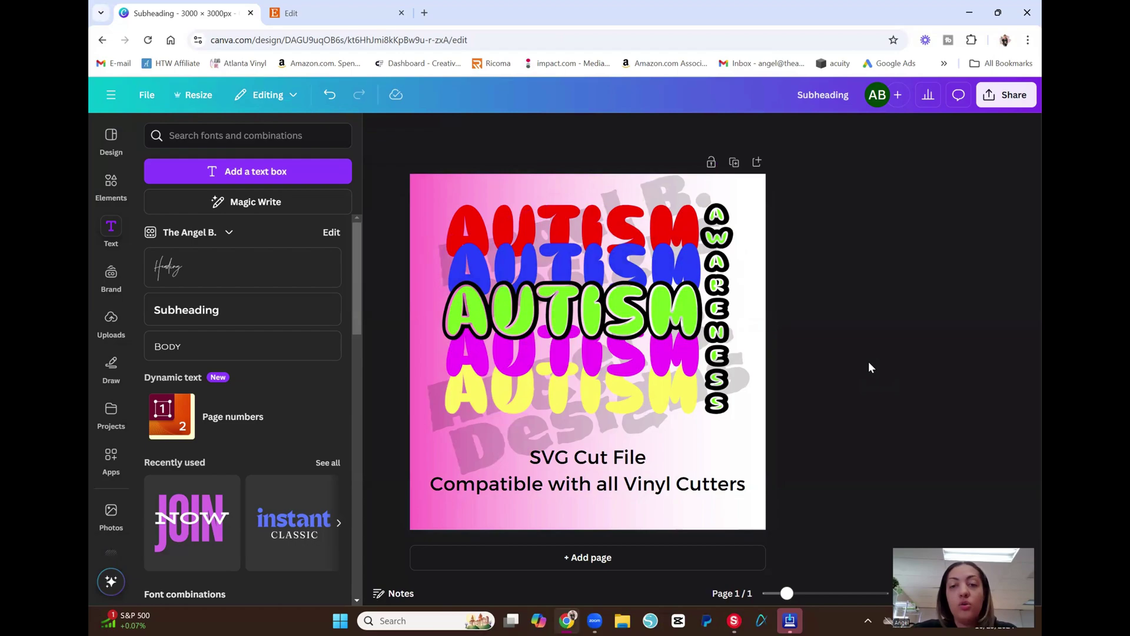
Make the lower brand name watermark slightly fainter by adjusting its transparency.
click(484, 441)
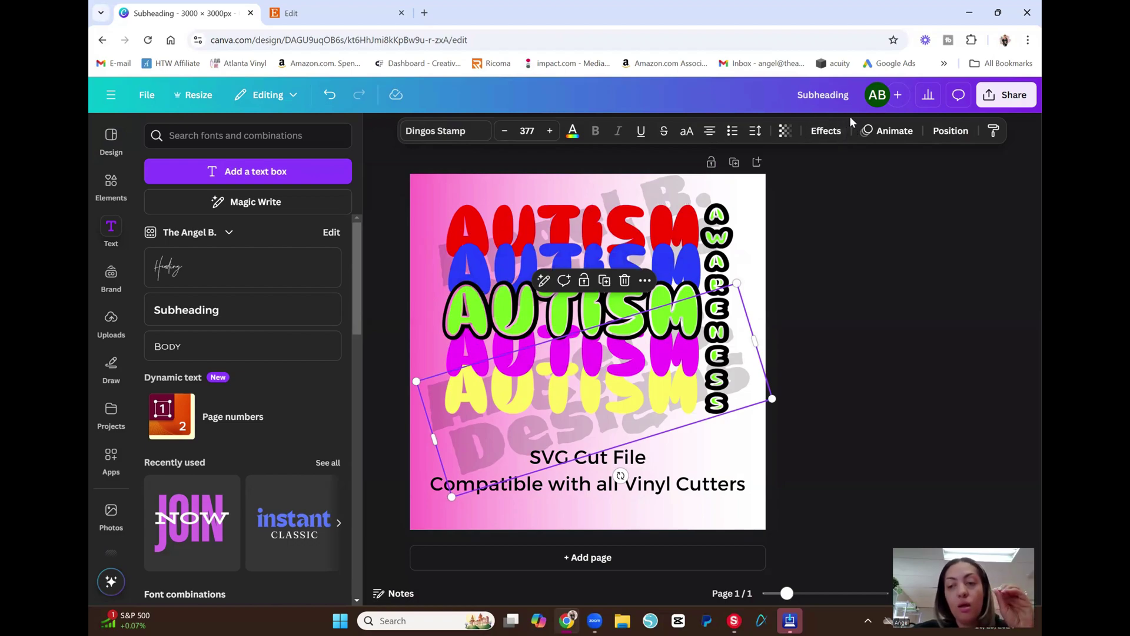
click(785, 131)
drag(737, 183, 729, 187)
click(846, 260)
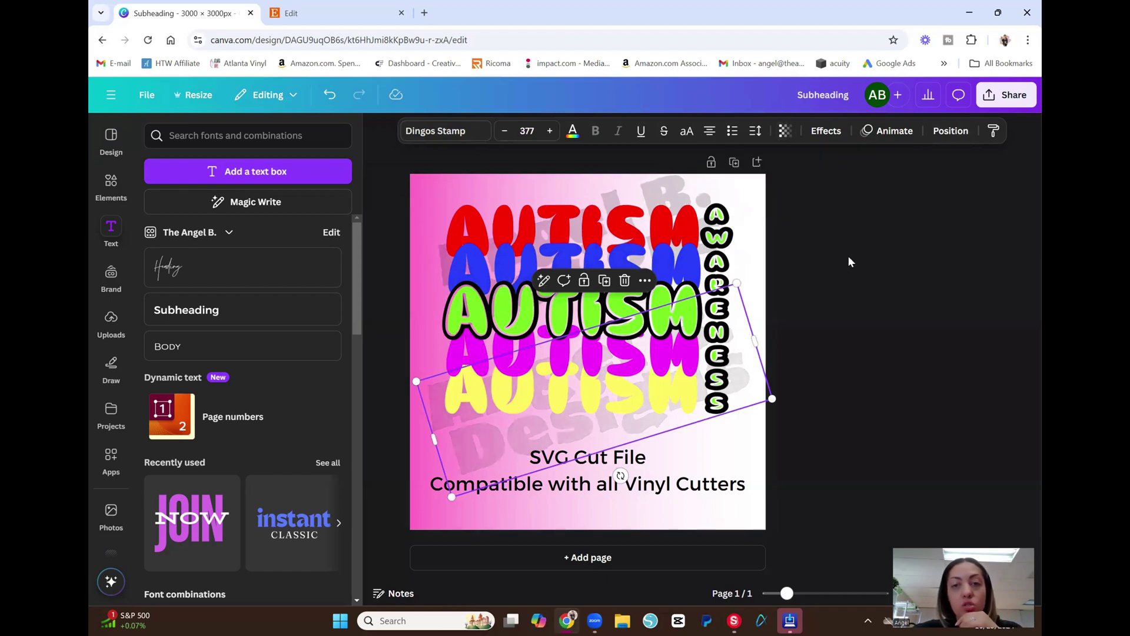
click(846, 260)
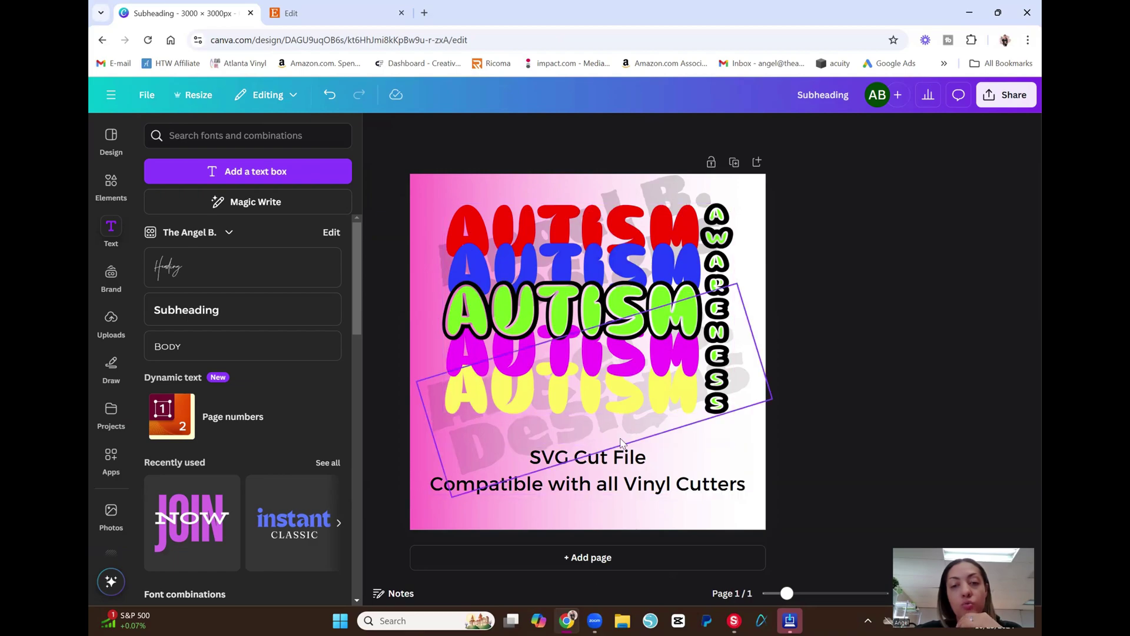
Delete the Autism artwork and both brand name watermarks, keeping the caption and gradient background.
click(622, 419)
click(633, 317)
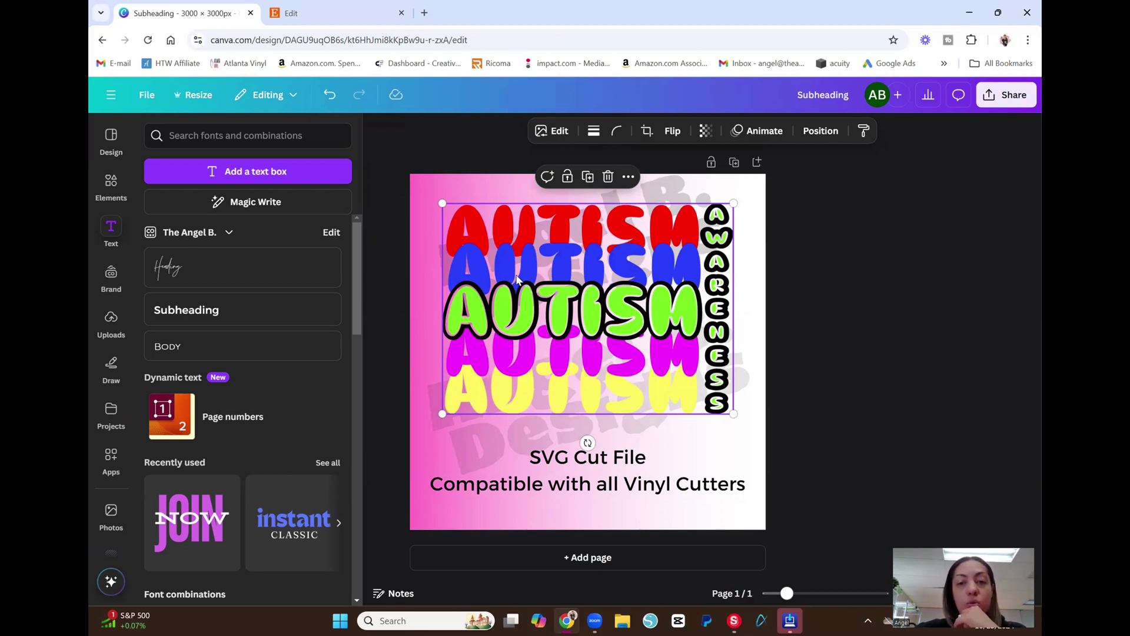
key(Delete)
click(535, 270)
key(Delete)
click(568, 402)
key(Delete)
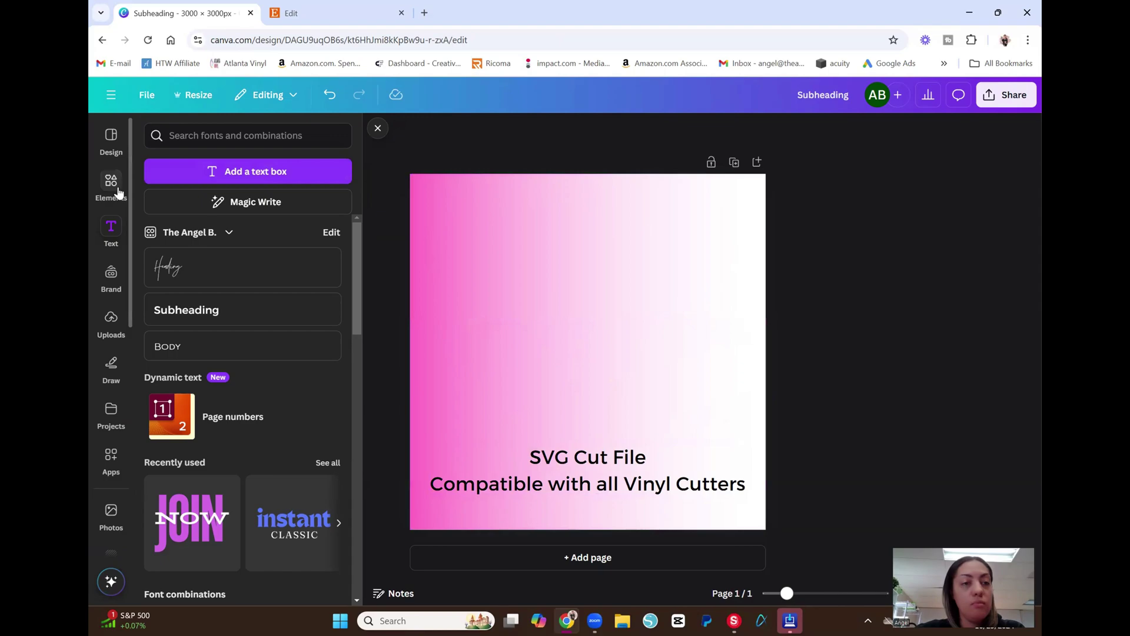
Upload the file "Autism Awareness 11W x 10.049H" from the Etsy Listings folder and add it to the canvas.
click(116, 323)
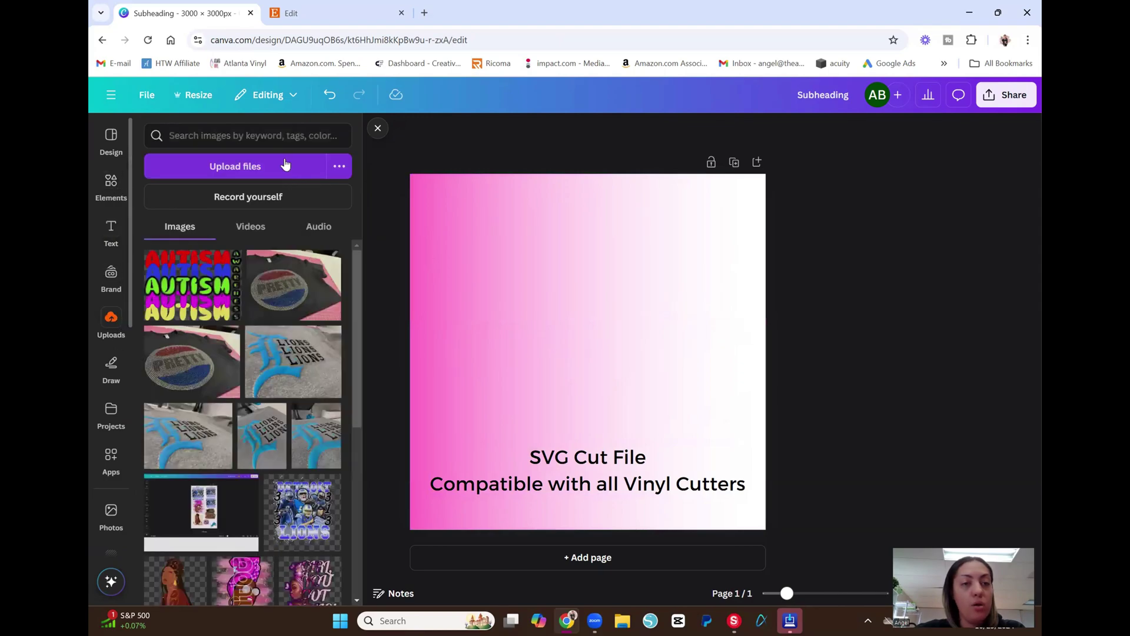
click(285, 165)
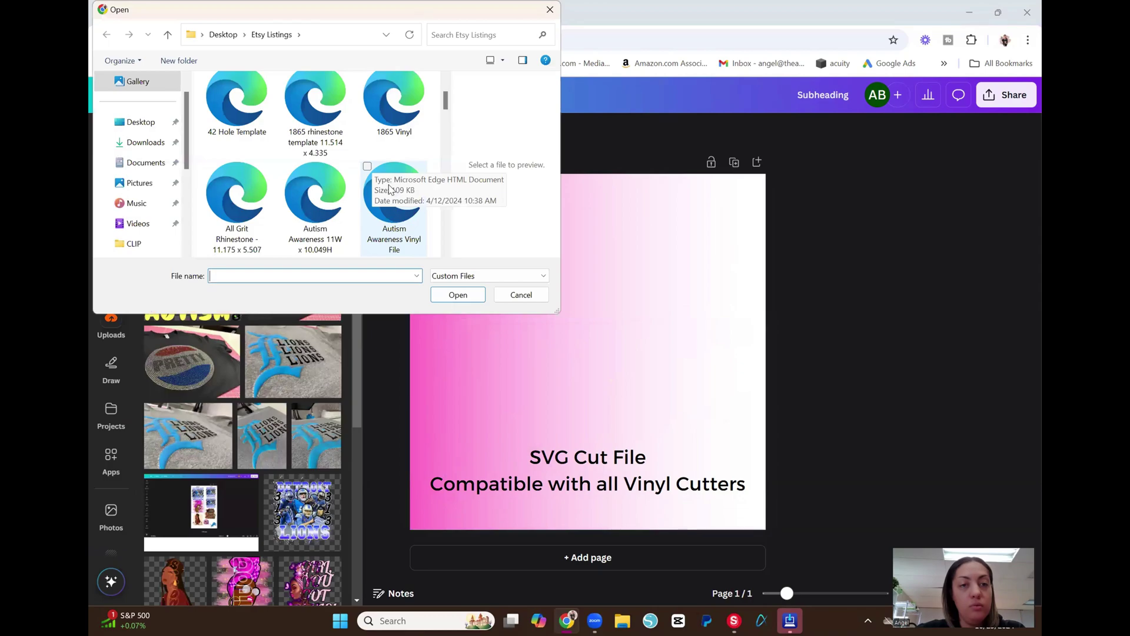
click(315, 197)
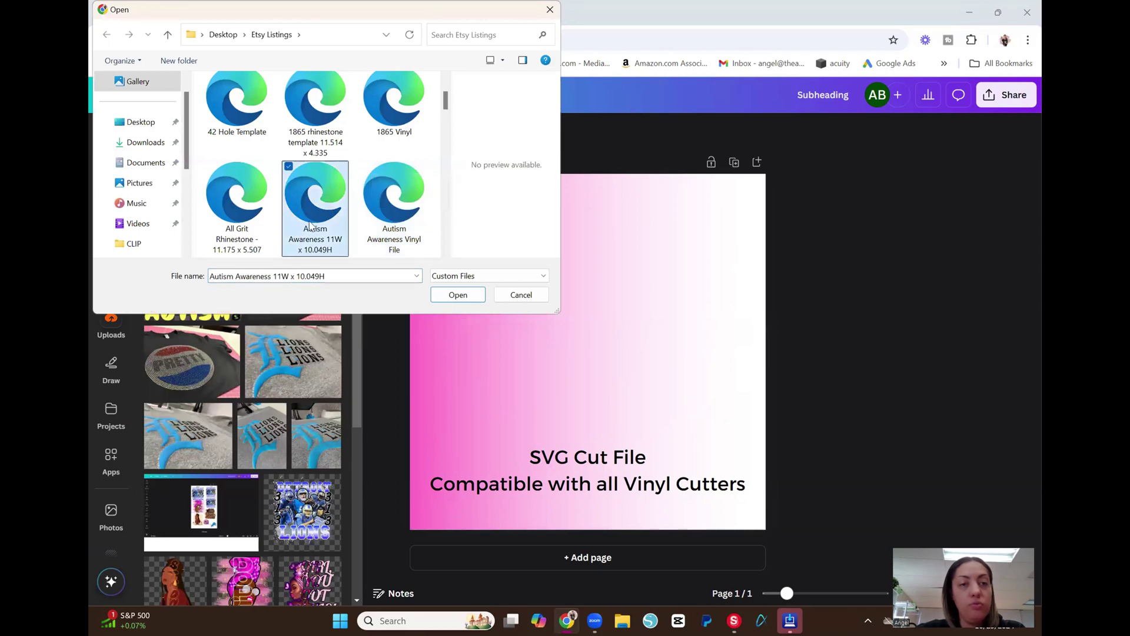
click(458, 295)
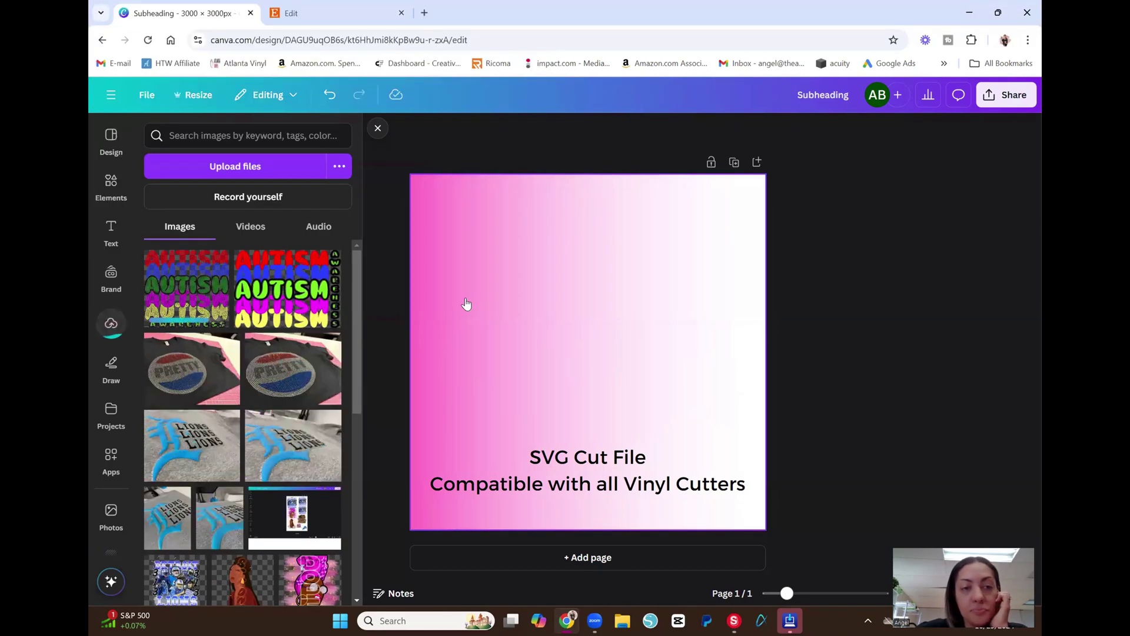
click(189, 283)
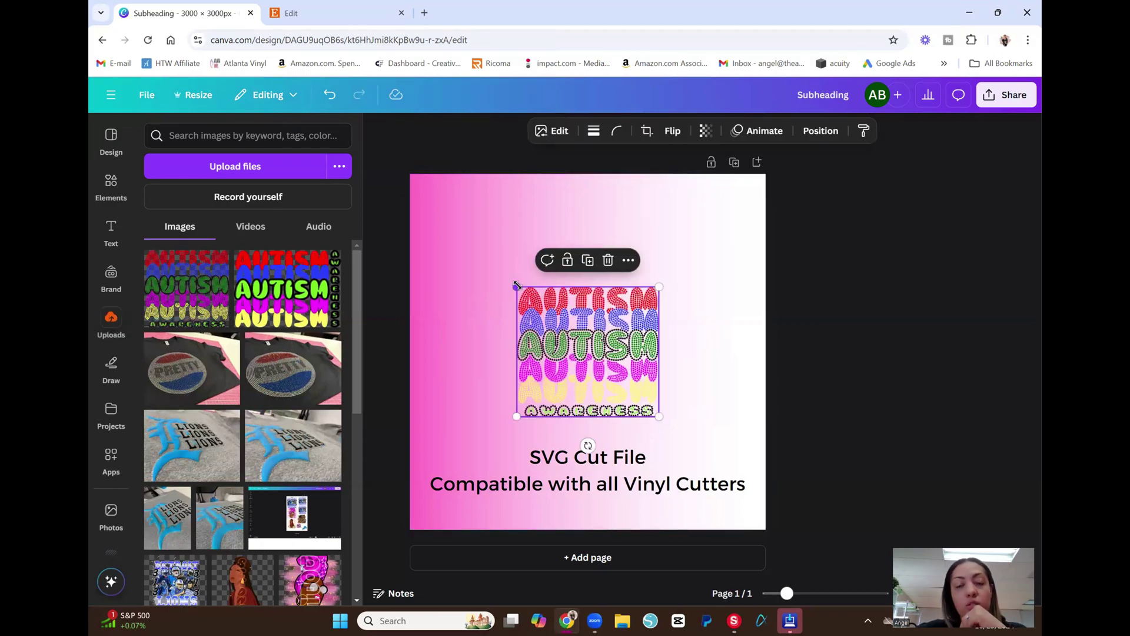
Enlarge the rhinestone Autism artwork to about 2,170 × 1,980 px and centre it horizontally on the canvas above the caption.
drag(517, 286, 437, 212)
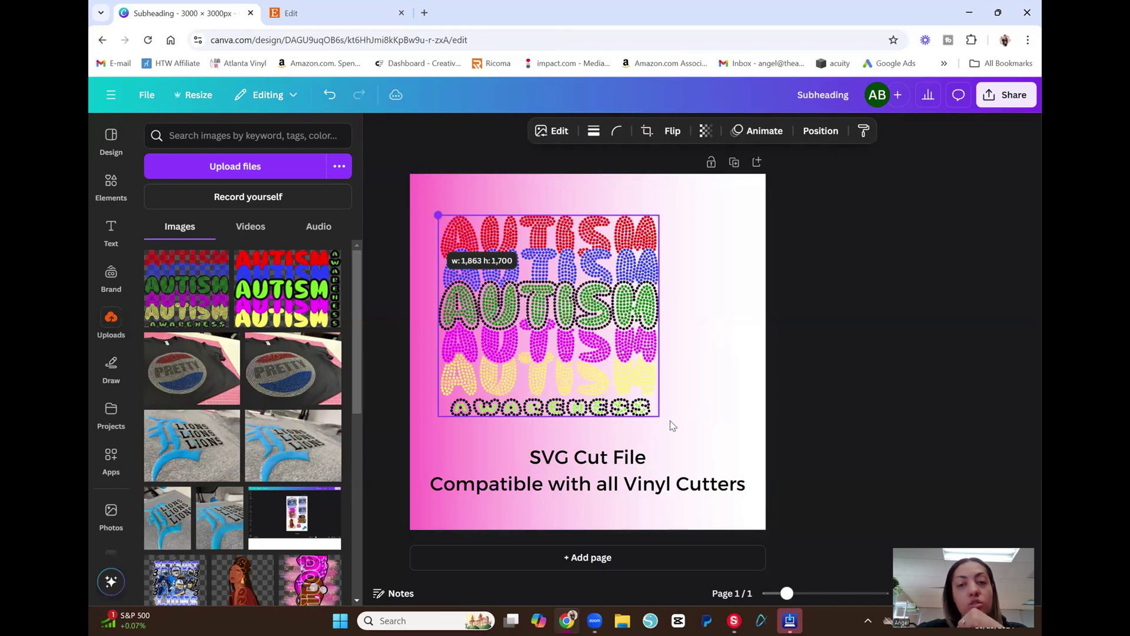
drag(661, 418, 733, 469)
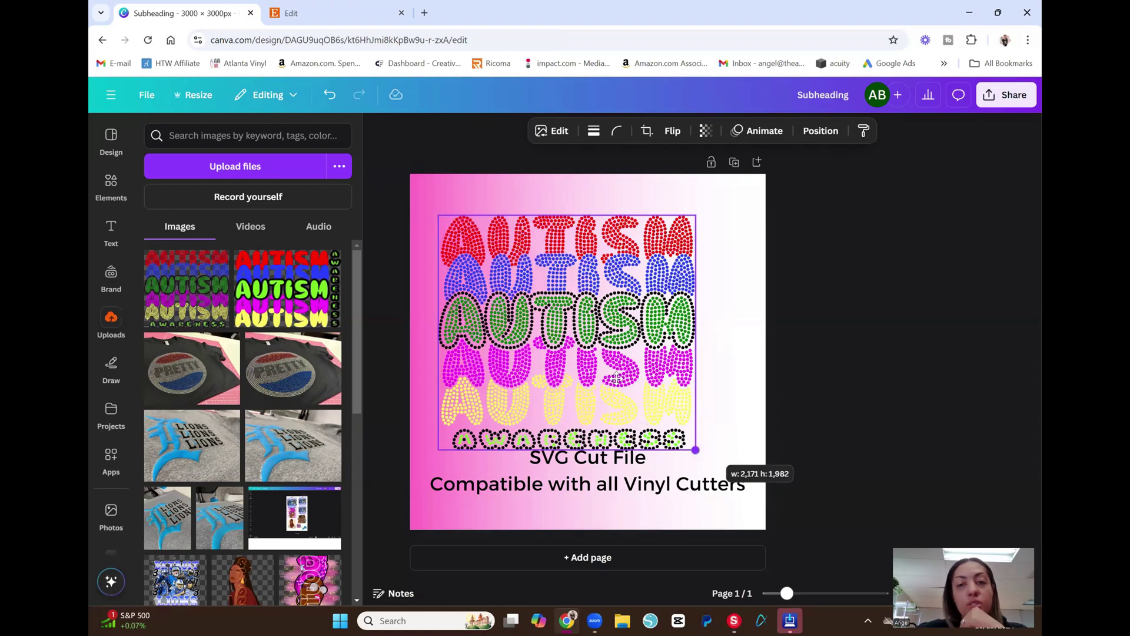
drag(616, 377, 623, 378)
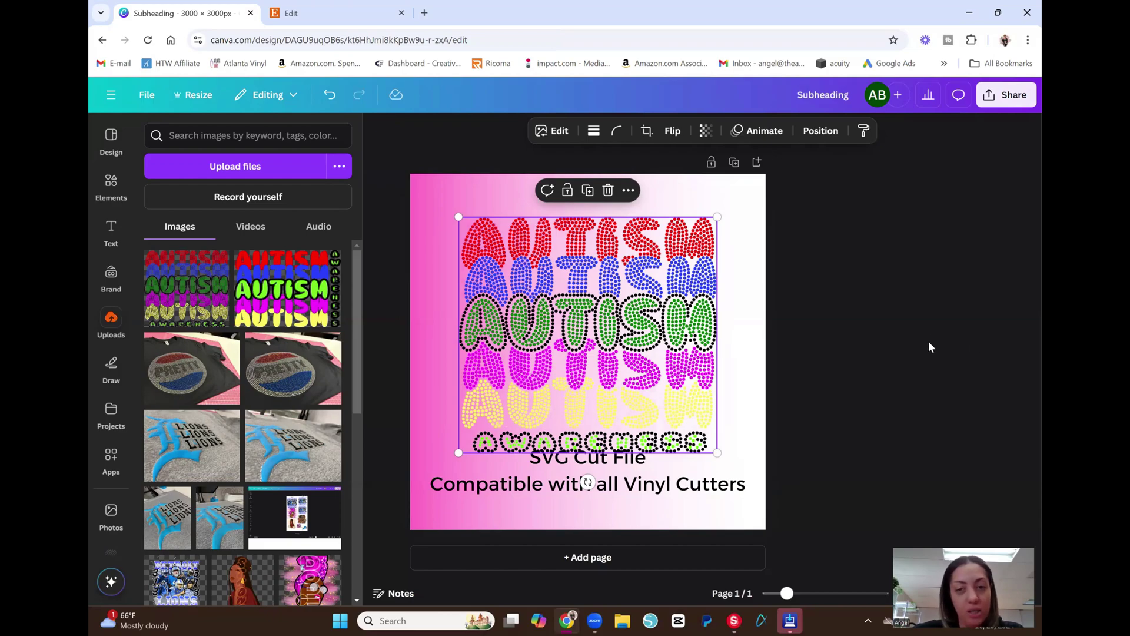
Move the caption down below the rhinestone artwork and delete its first line, "SVG Cut File".
drag(711, 489, 714, 492)
click(716, 484)
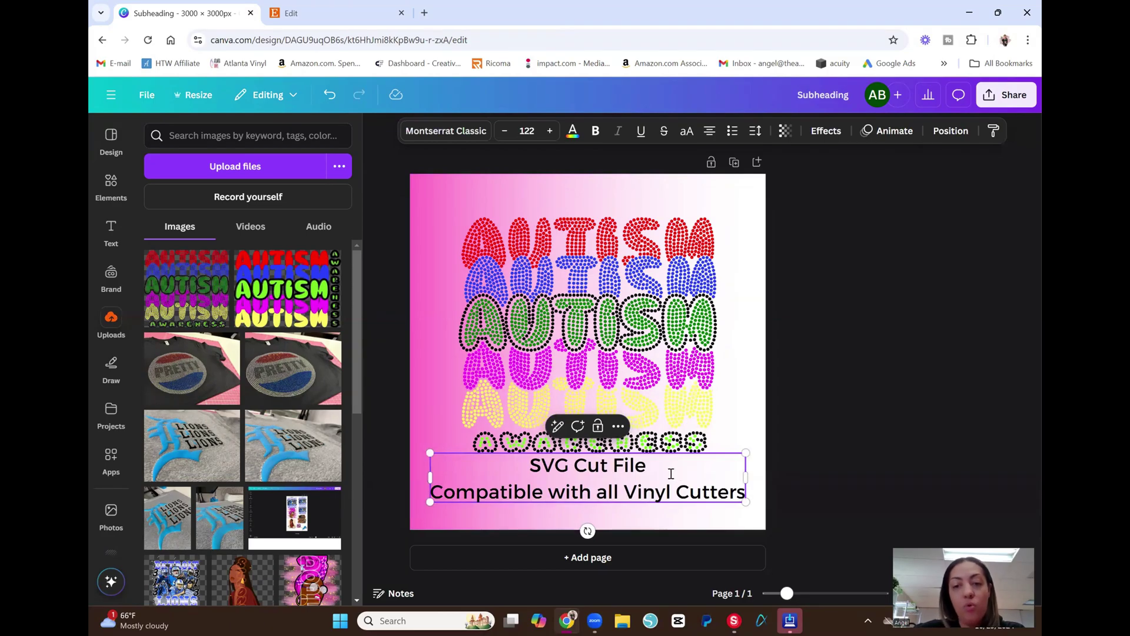
key(BackSpace)
key(BackSpace)
key(BackSpace)
key(BackSpace)
key(BackSpace)
key(BackSpace)
key(BackSpace)
key(BackSpace)
key(BackSpace)
key(BackSpace)
key(BackSpace)
key(BackSpace)
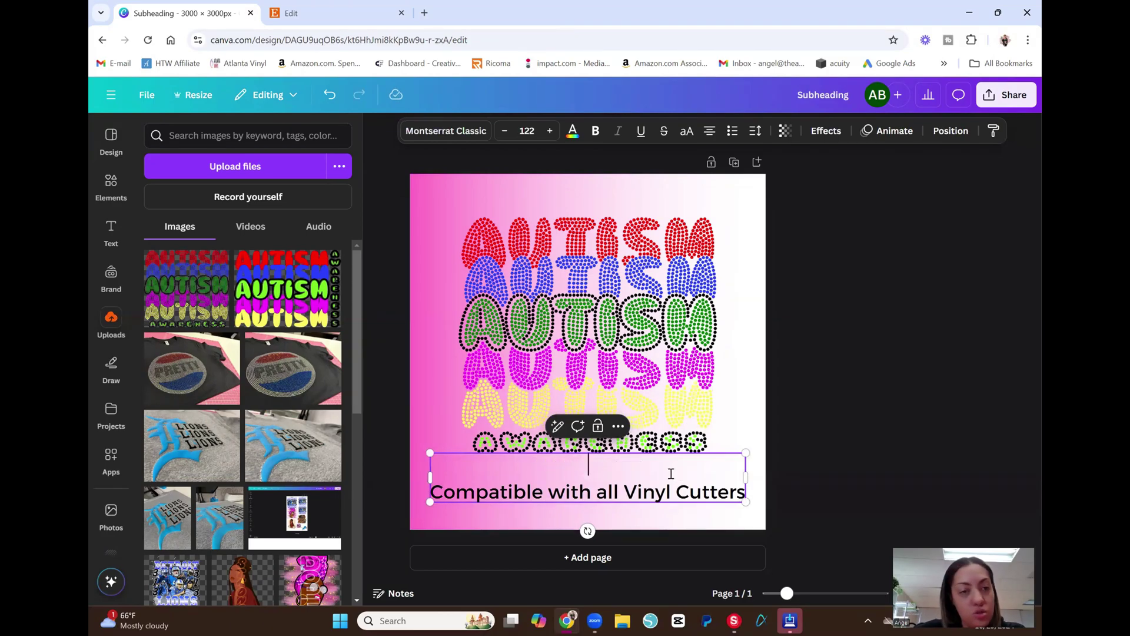
Check the rhinestone template's dimensions in the Etsy Listings folder and enter "11.514w x 4.335h" as the caption's first line.
click(272, 167)
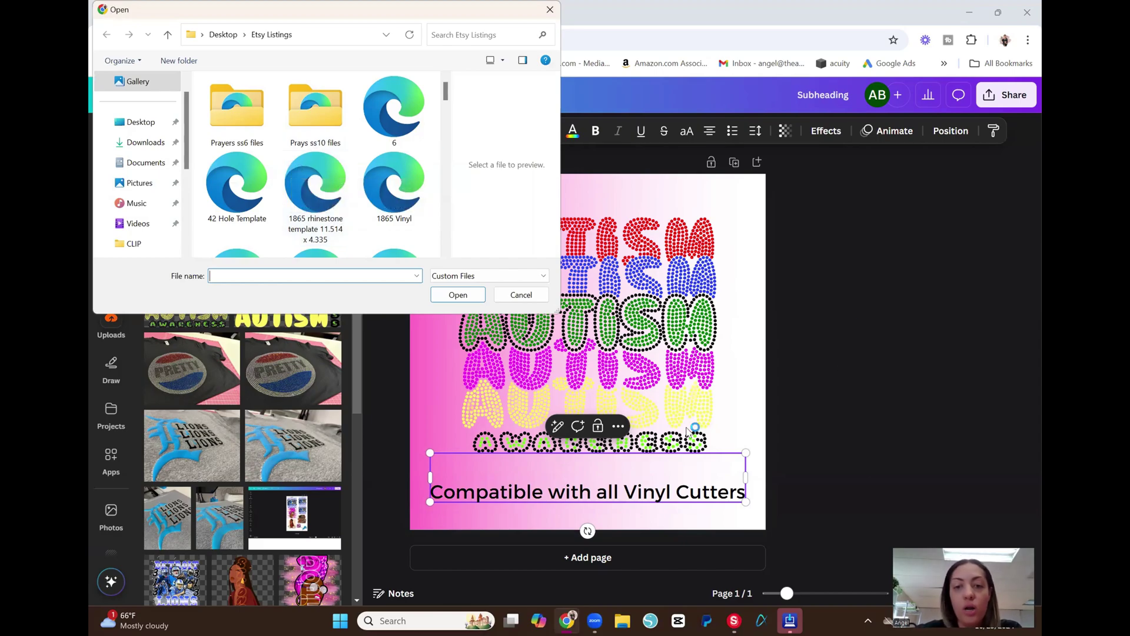
click(548, 10)
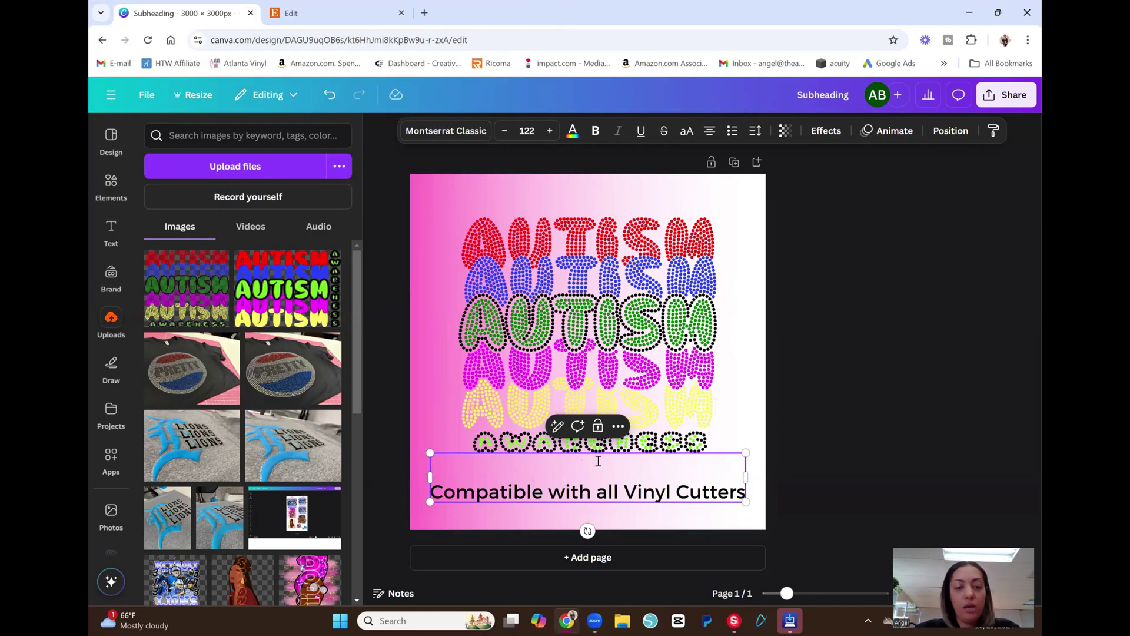
text(11)
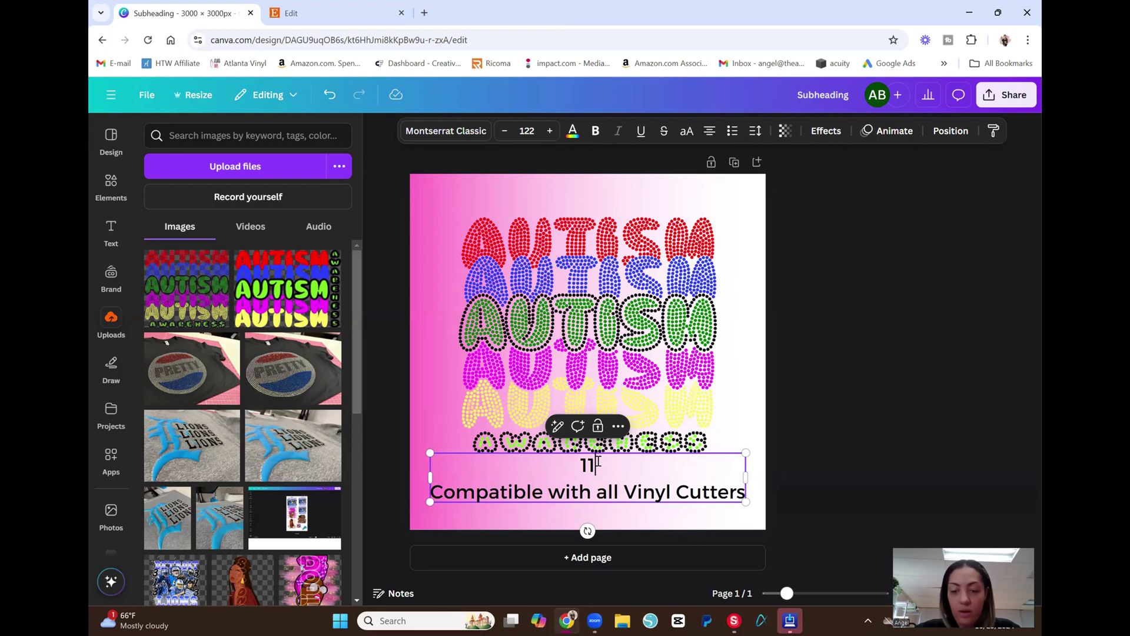
text(.514)
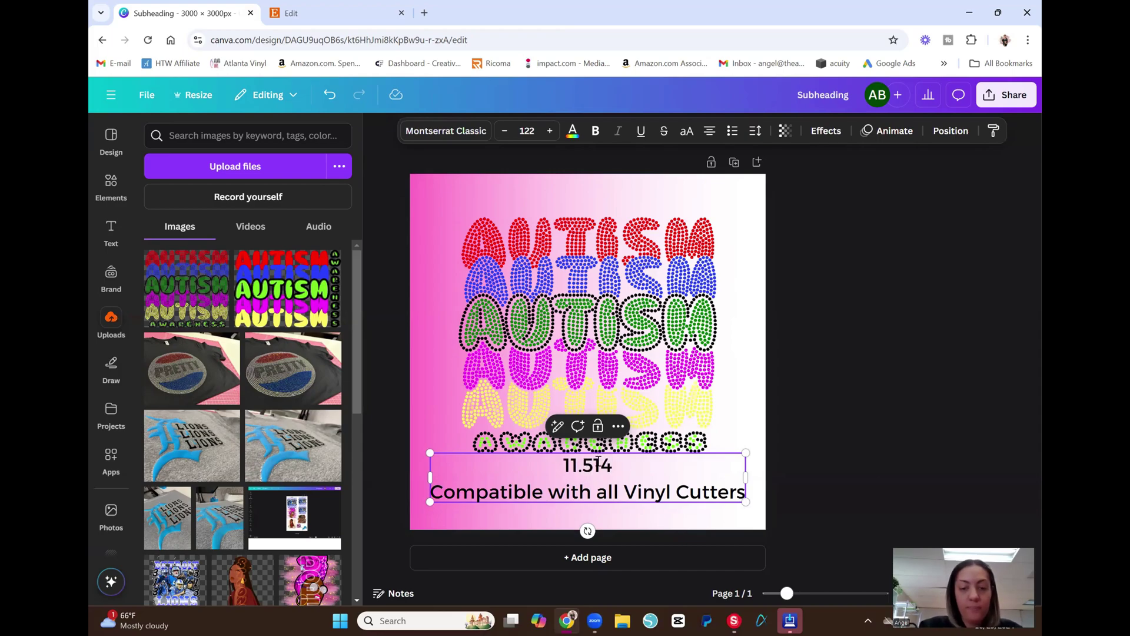
text(w x )
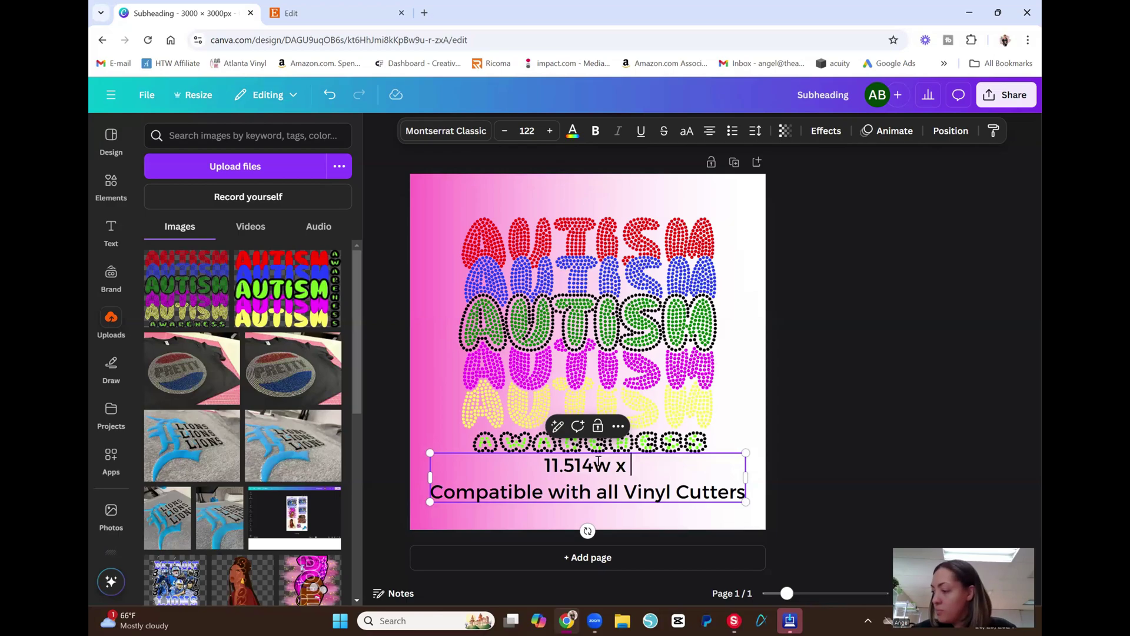
text(4.3)
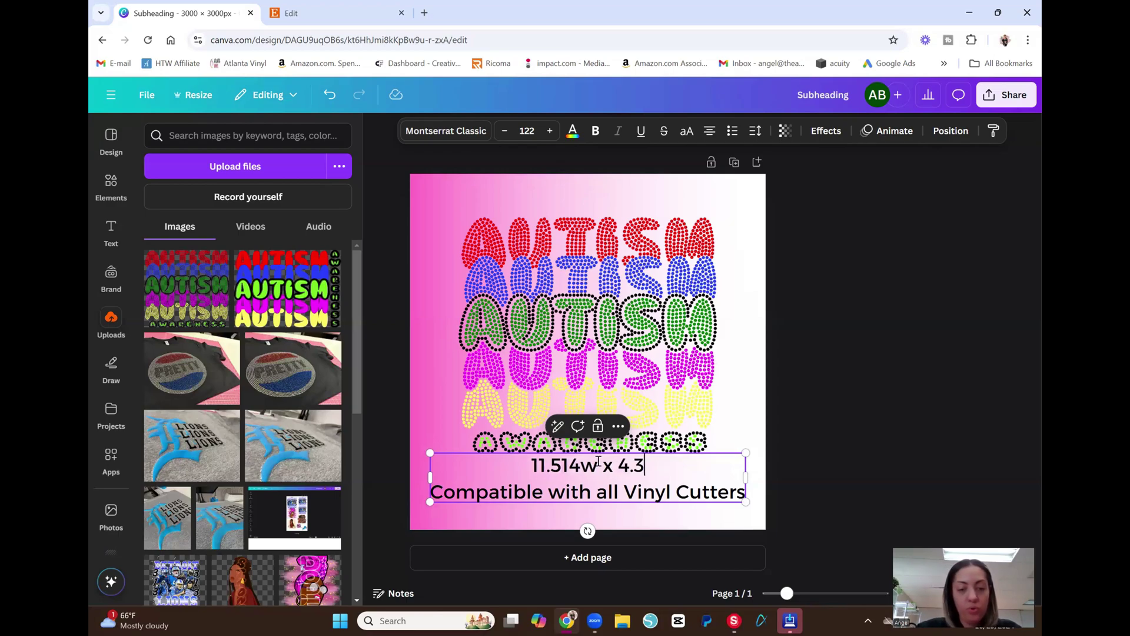
text(35h)
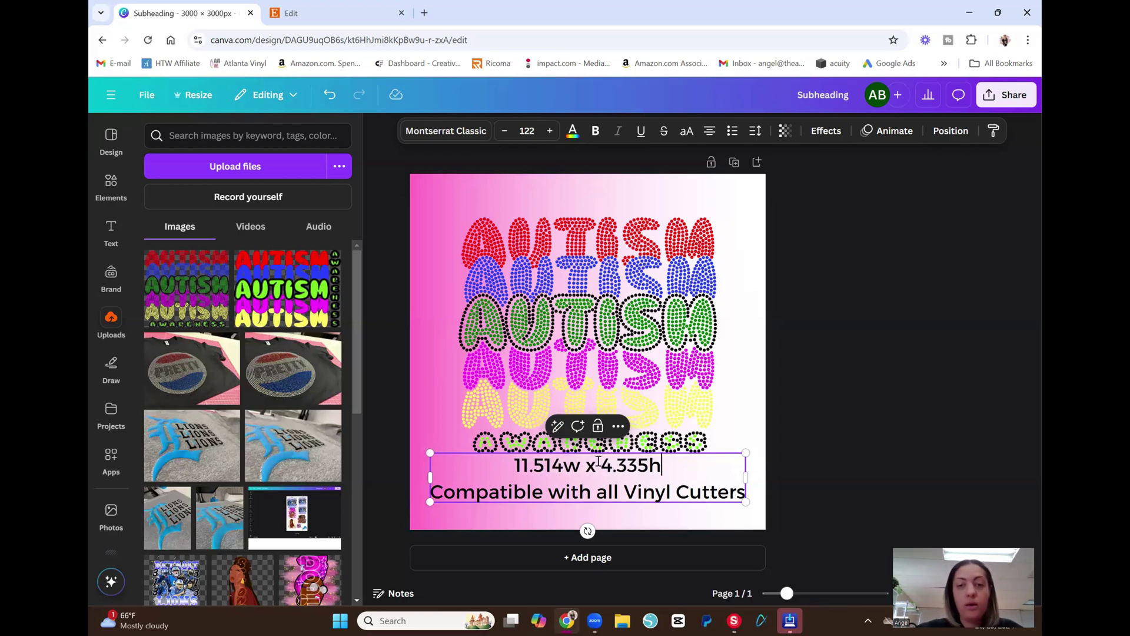
click(816, 386)
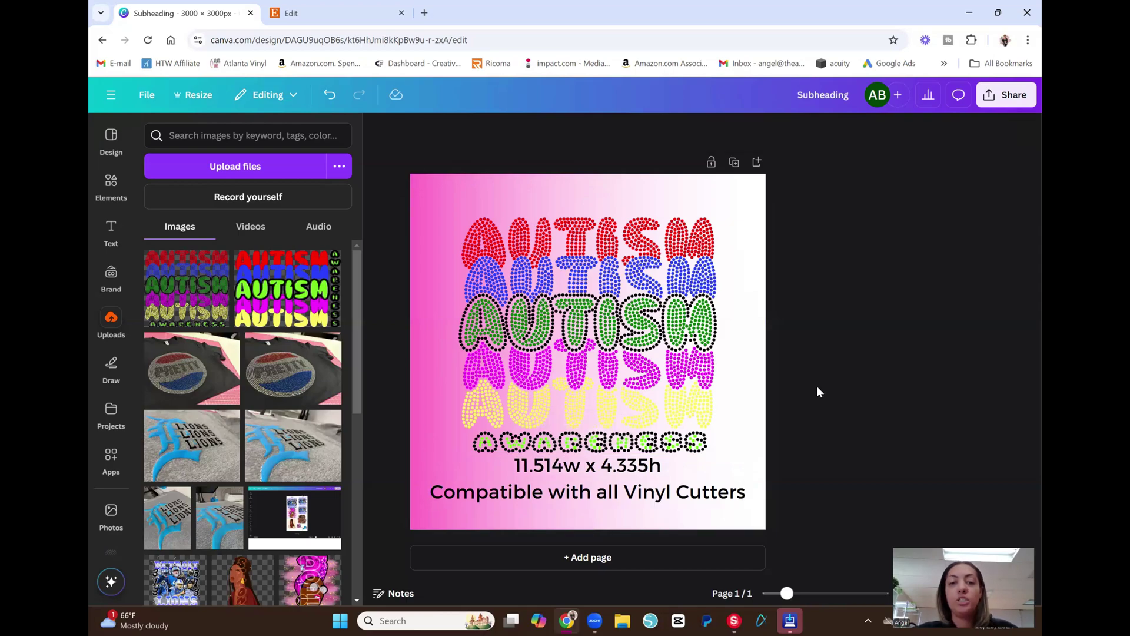
Insert "File size: " in front of the dimensions in the caption's first line.
click(518, 465)
click(517, 465)
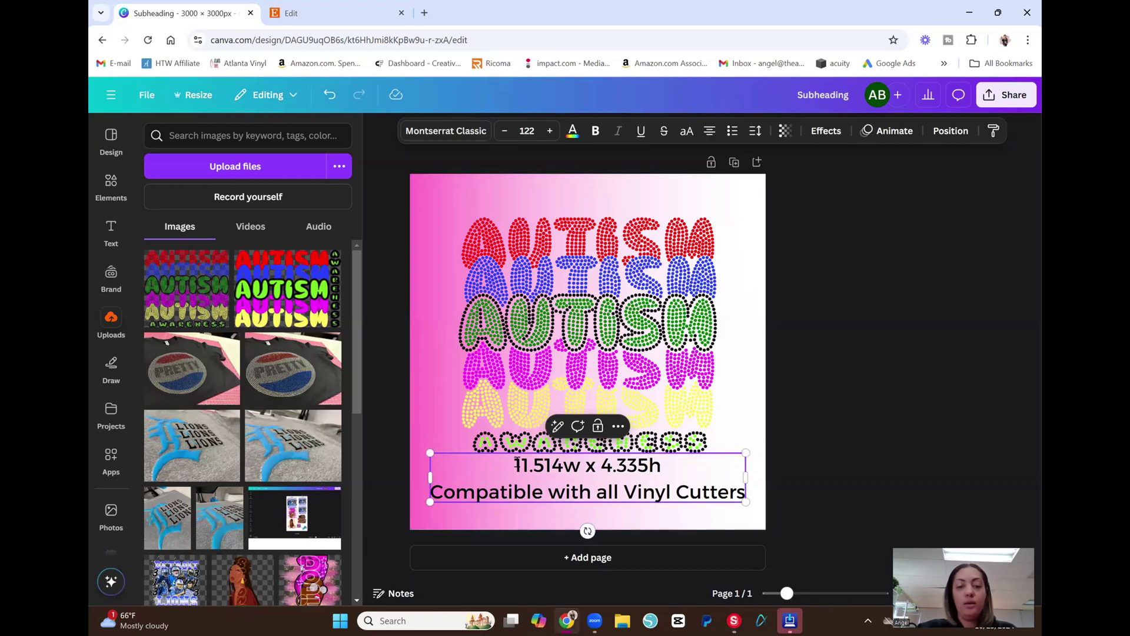
text(File si)
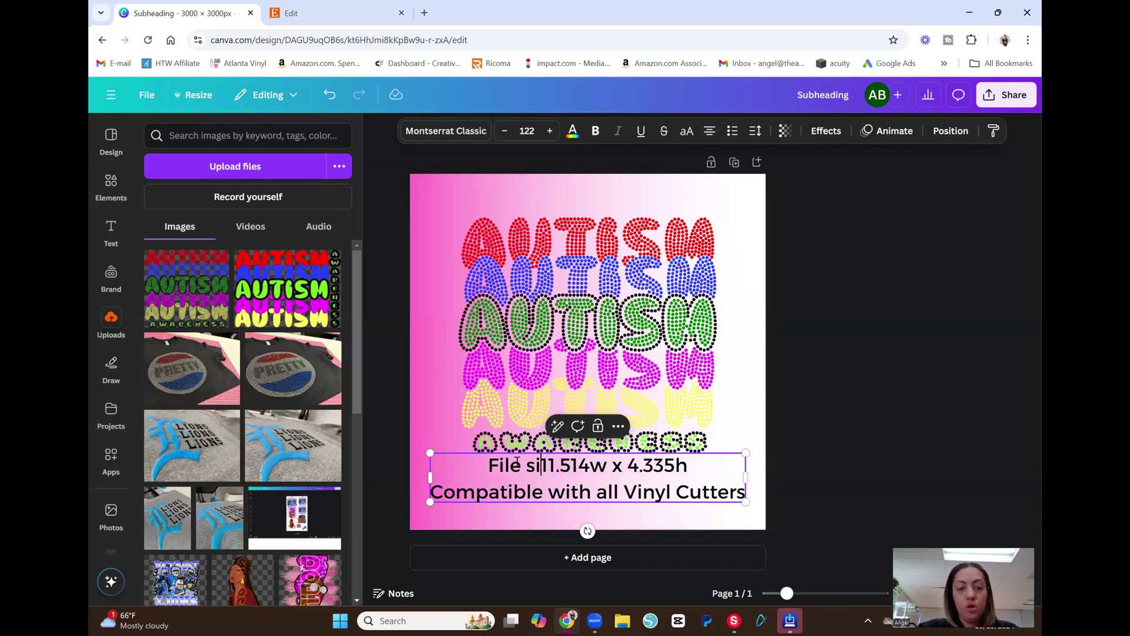
text(ze)
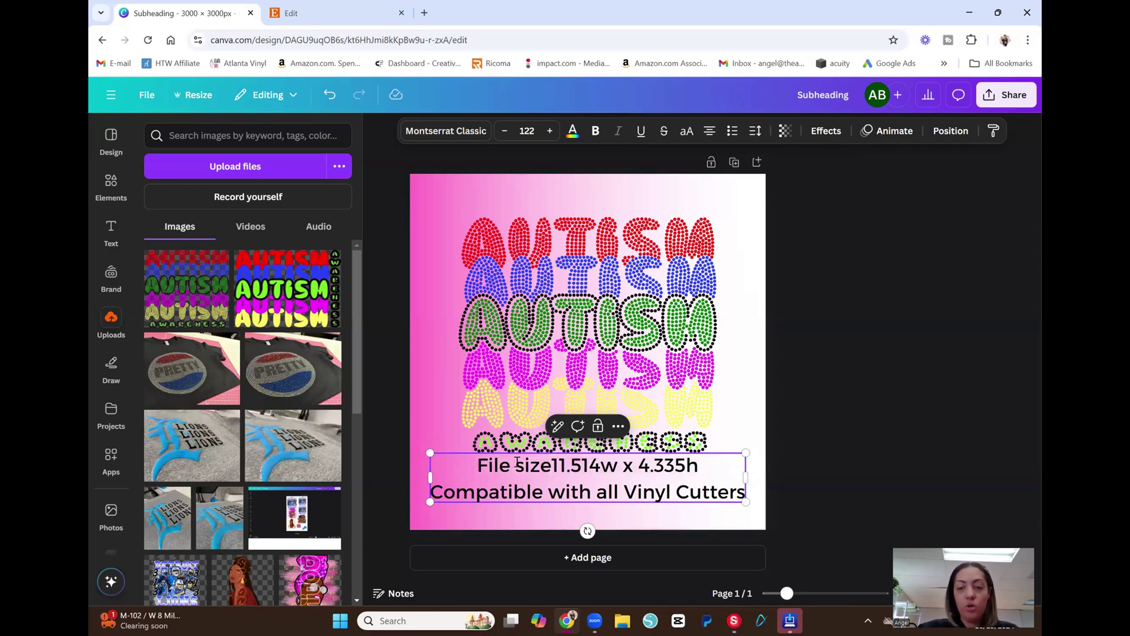
text(:)
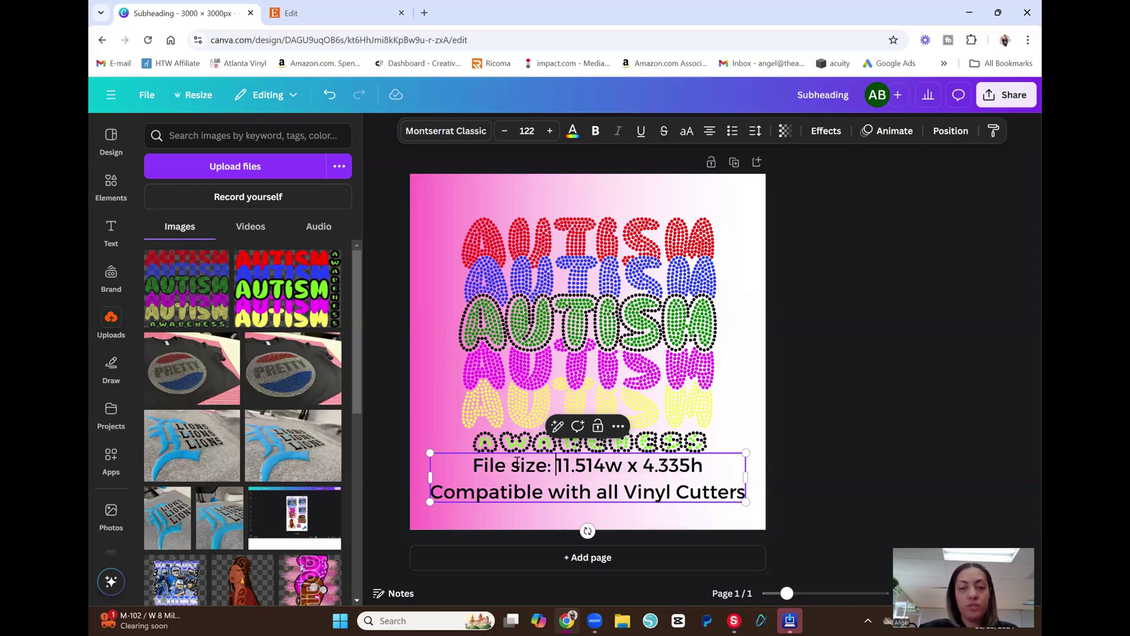
click(800, 414)
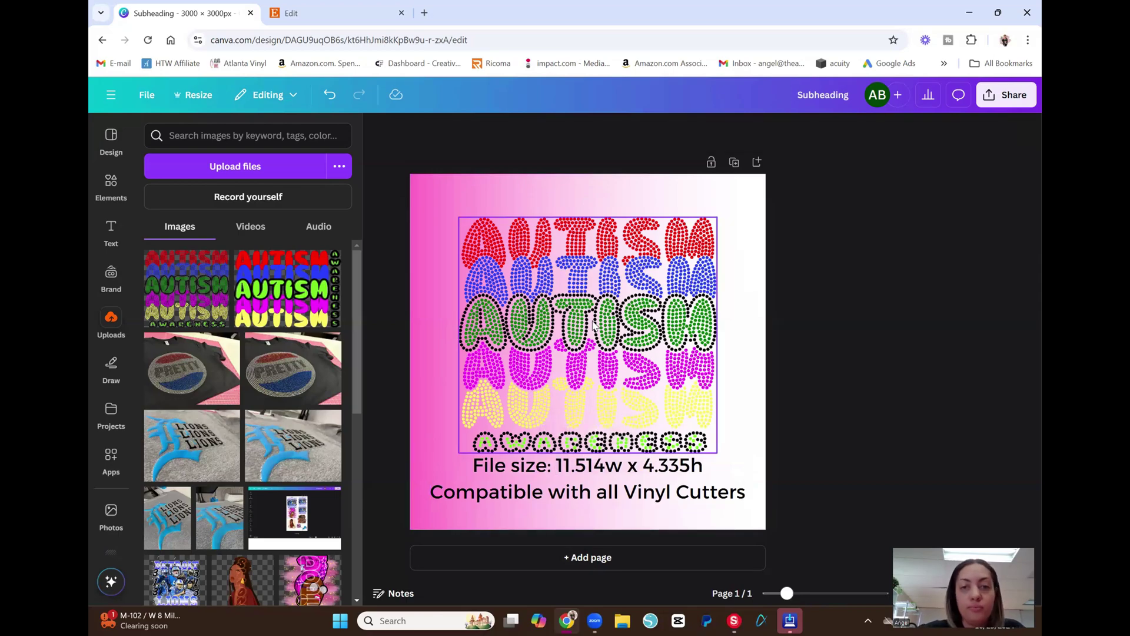
Move the rhinestone Autism artwork up, enlarge it slightly and centre it horizontally above the caption.
drag(605, 326, 591, 305)
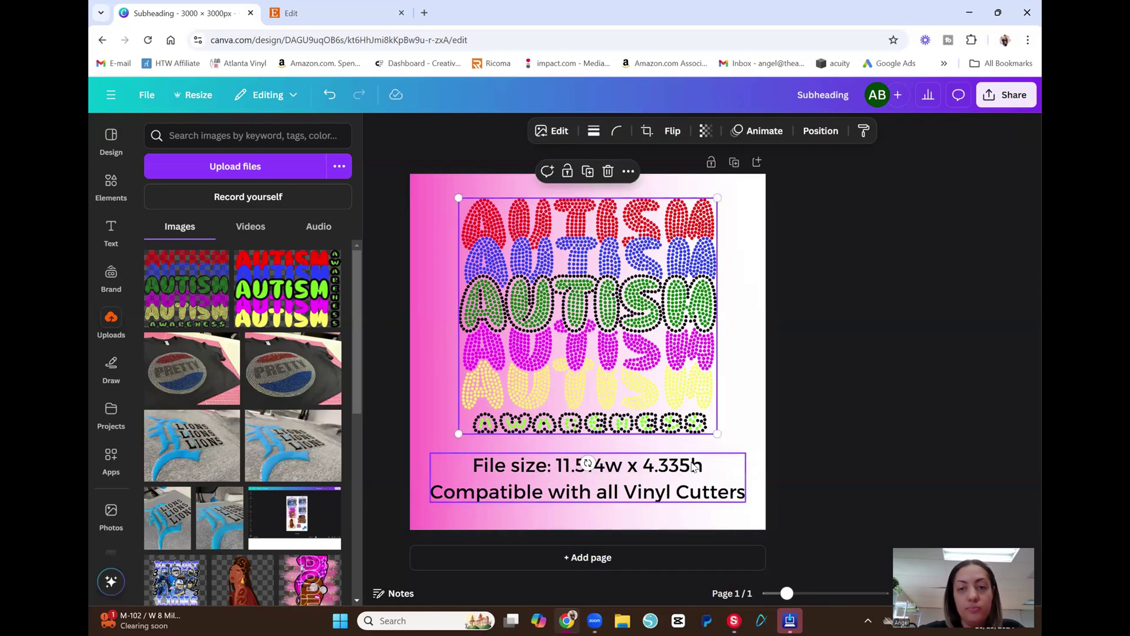
drag(717, 438, 730, 446)
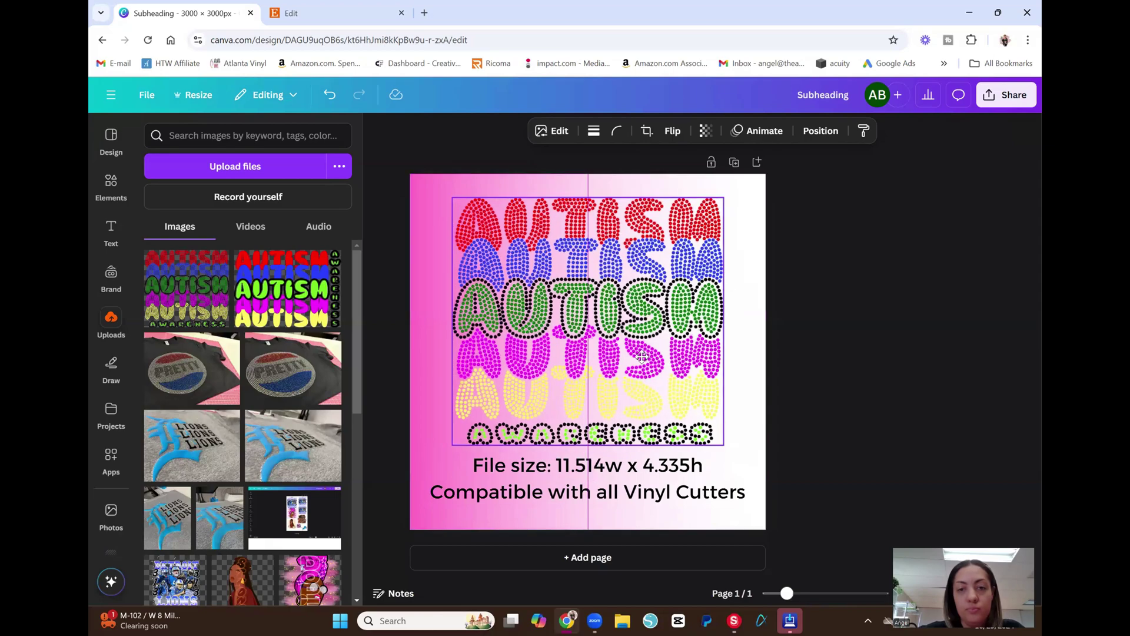
click(863, 389)
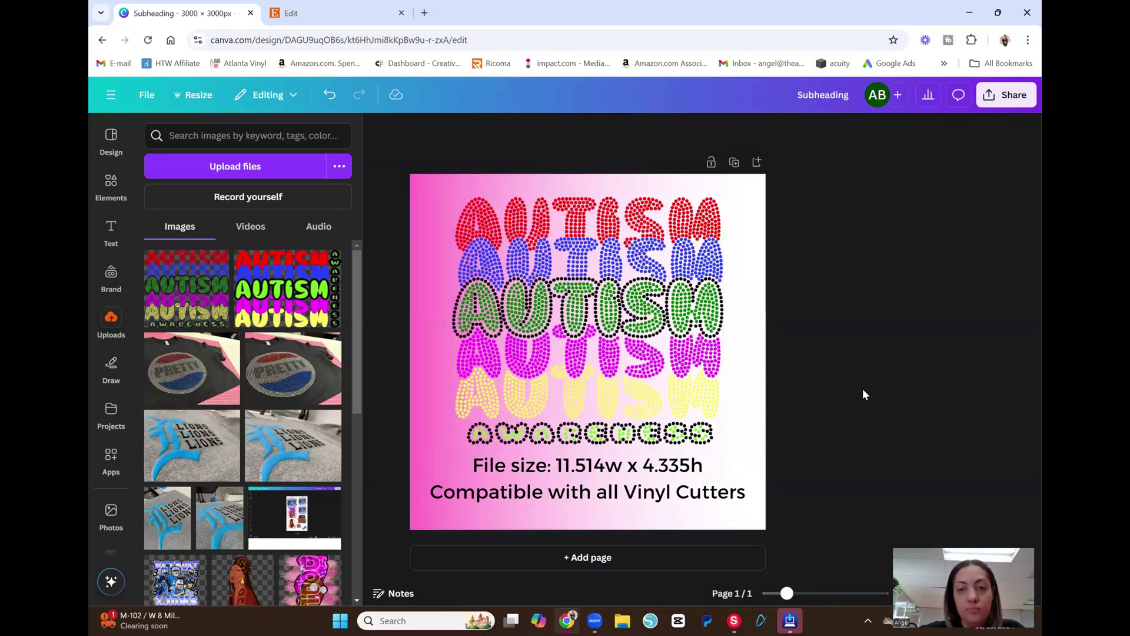
Change the gradient background's pink colour to light purple, after trying the violet swatch.
click(428, 187)
click(568, 135)
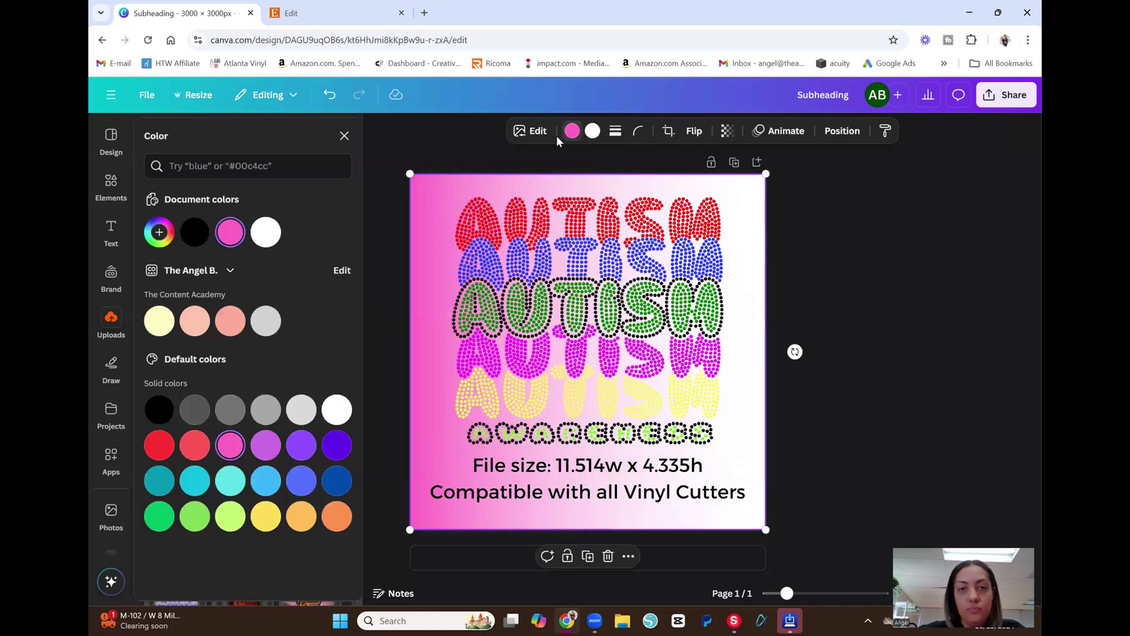
click(293, 448)
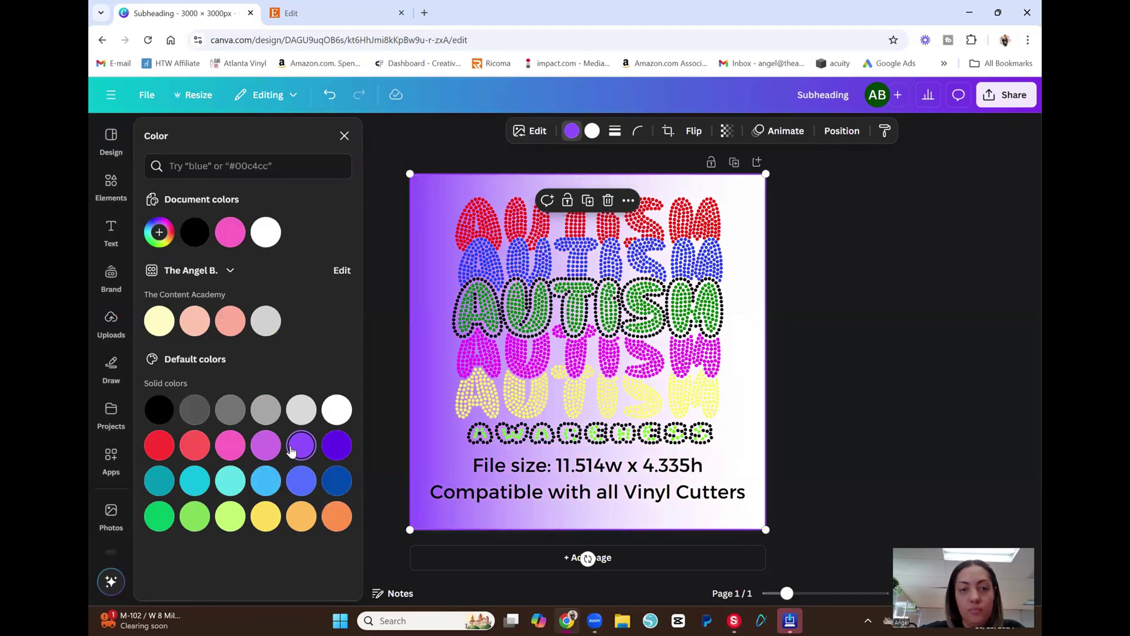
click(267, 450)
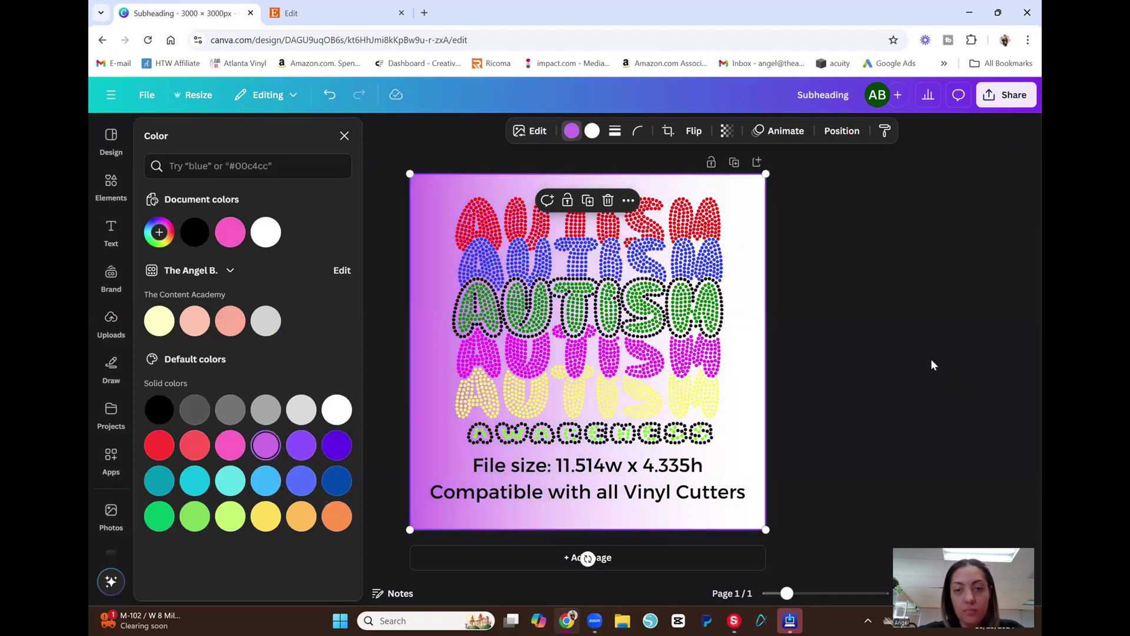
click(836, 386)
Shift the caption slightly down, keeping it centred, and close the uploads list.
drag(729, 494, 729, 497)
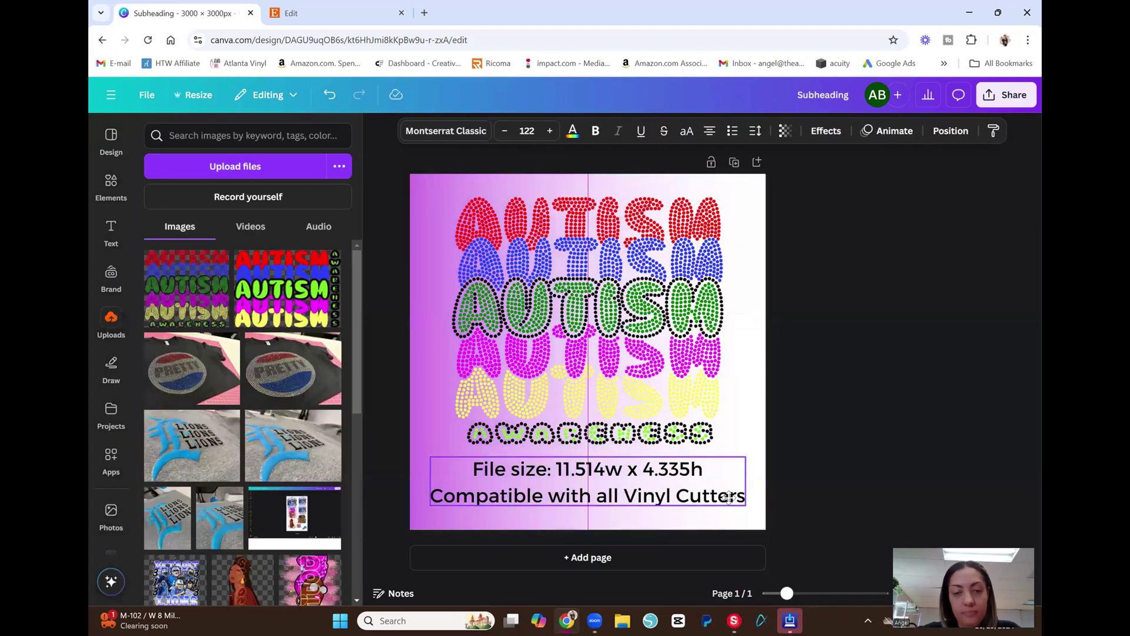
click(935, 415)
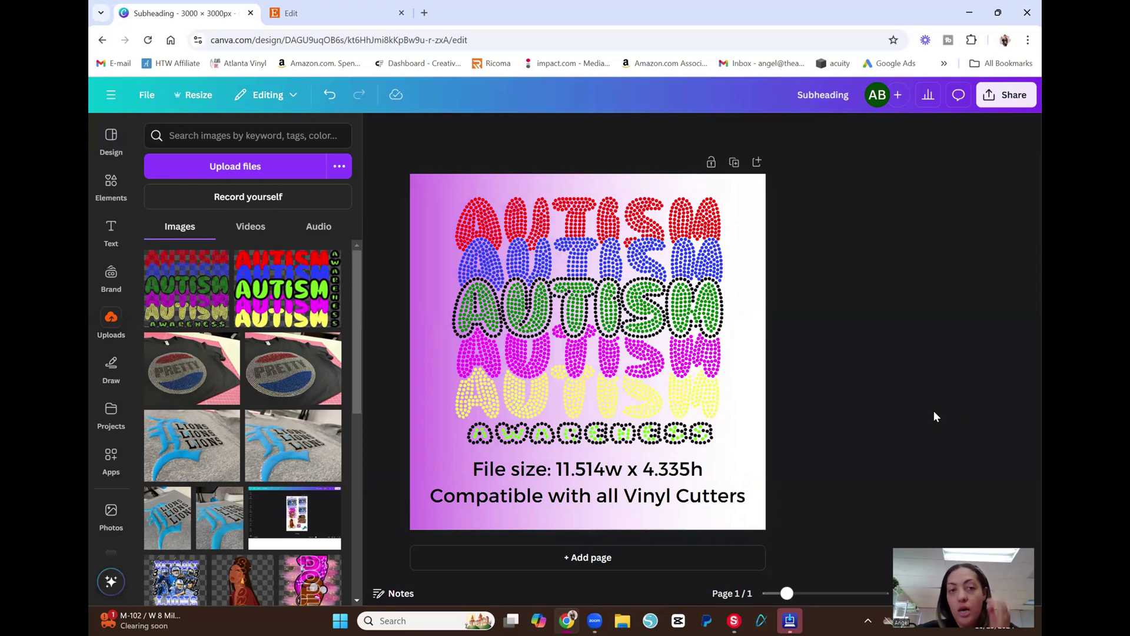
click(377, 130)
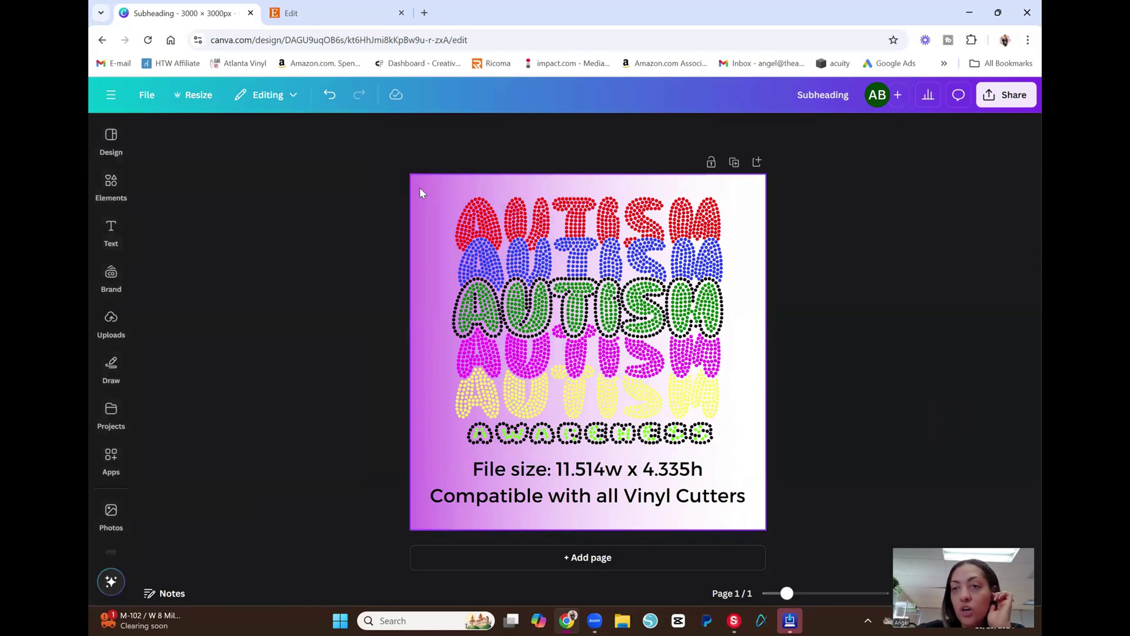
Download the design as a 3,000 × 3,000 px PNG.
click(1014, 100)
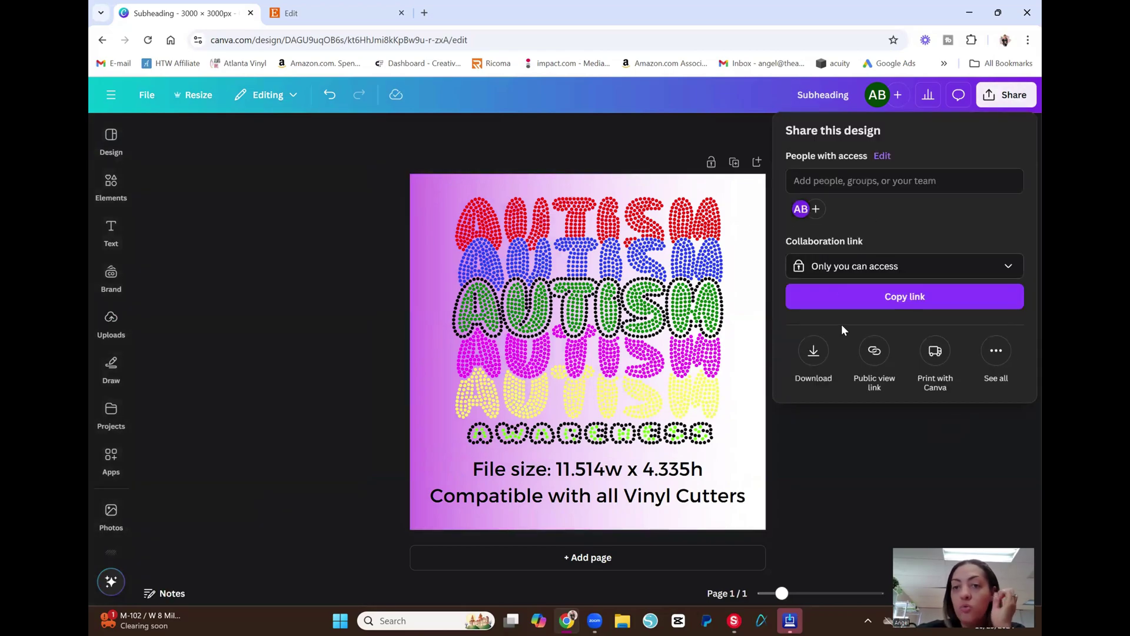
click(824, 361)
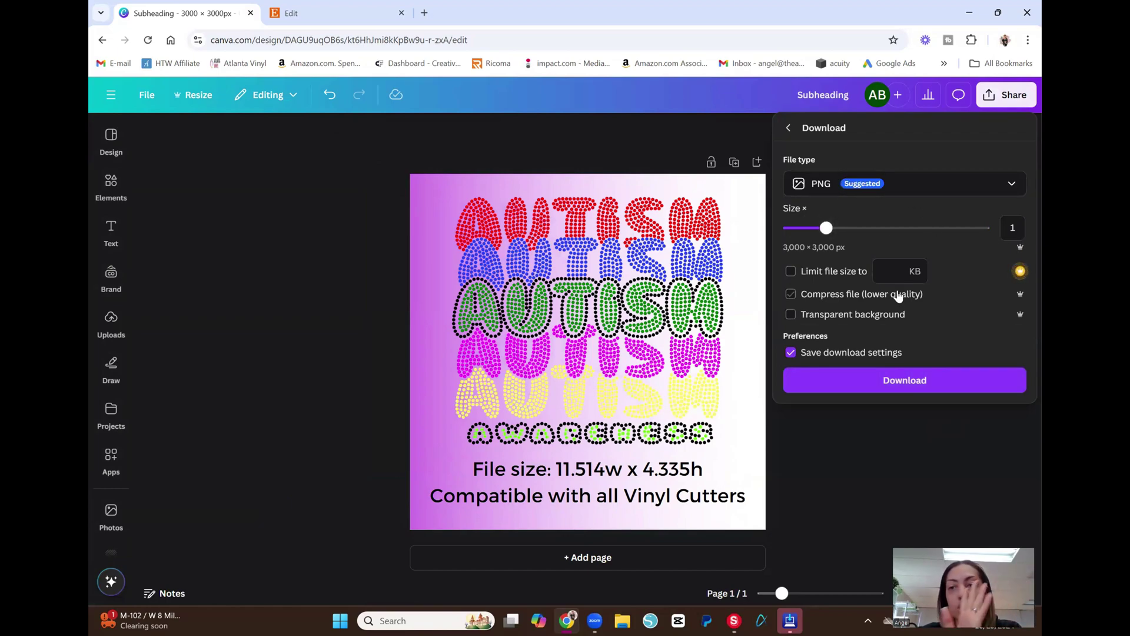
click(929, 386)
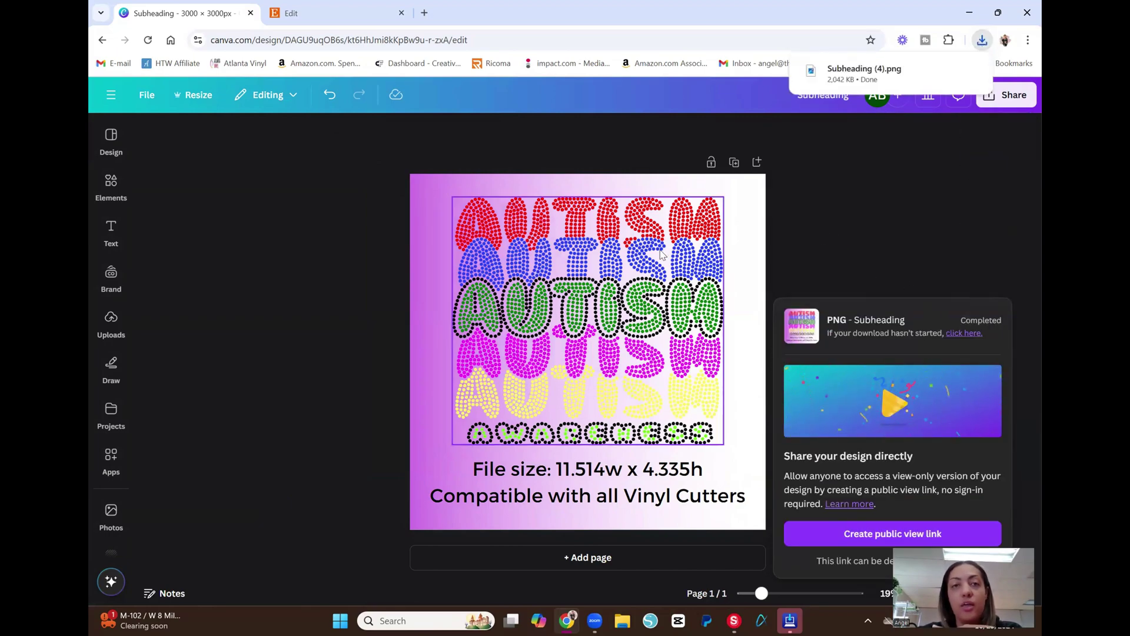
Switch to the Etsy listing editor, add the downloaded "Subheading (4).png" to the listing's photos and open it for a larger view.
click(291, 13)
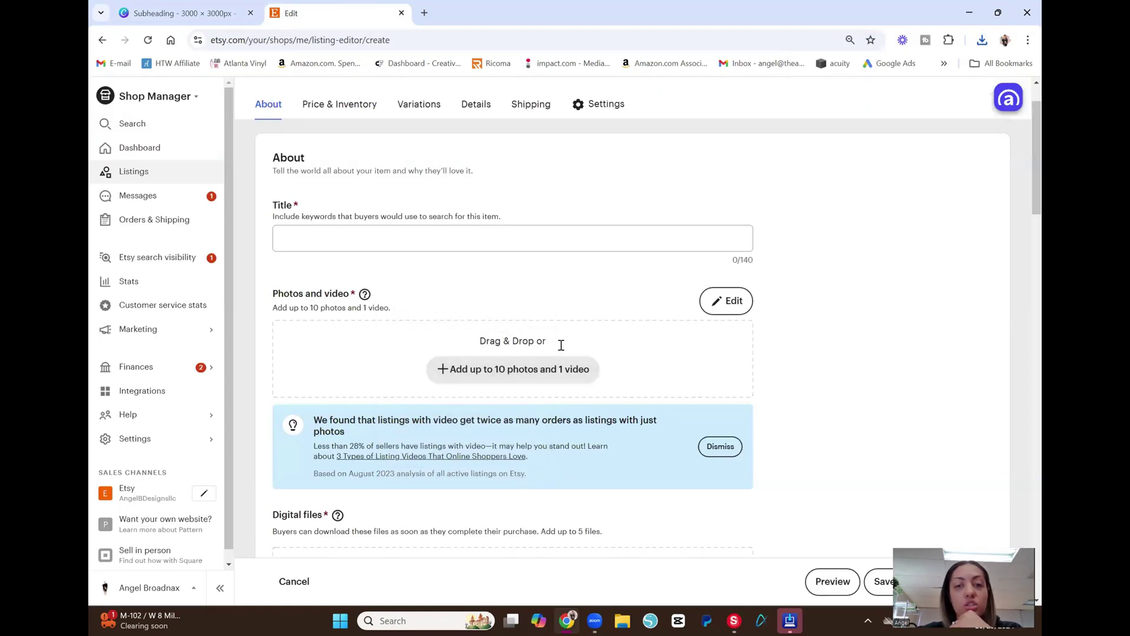
click(982, 39)
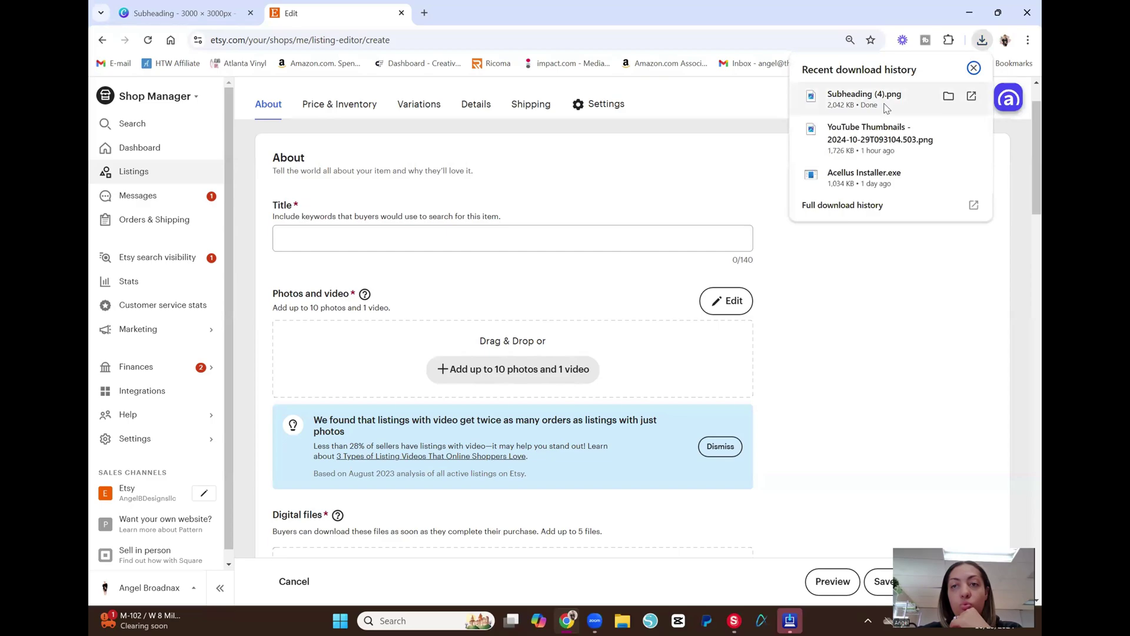
drag(887, 105, 640, 352)
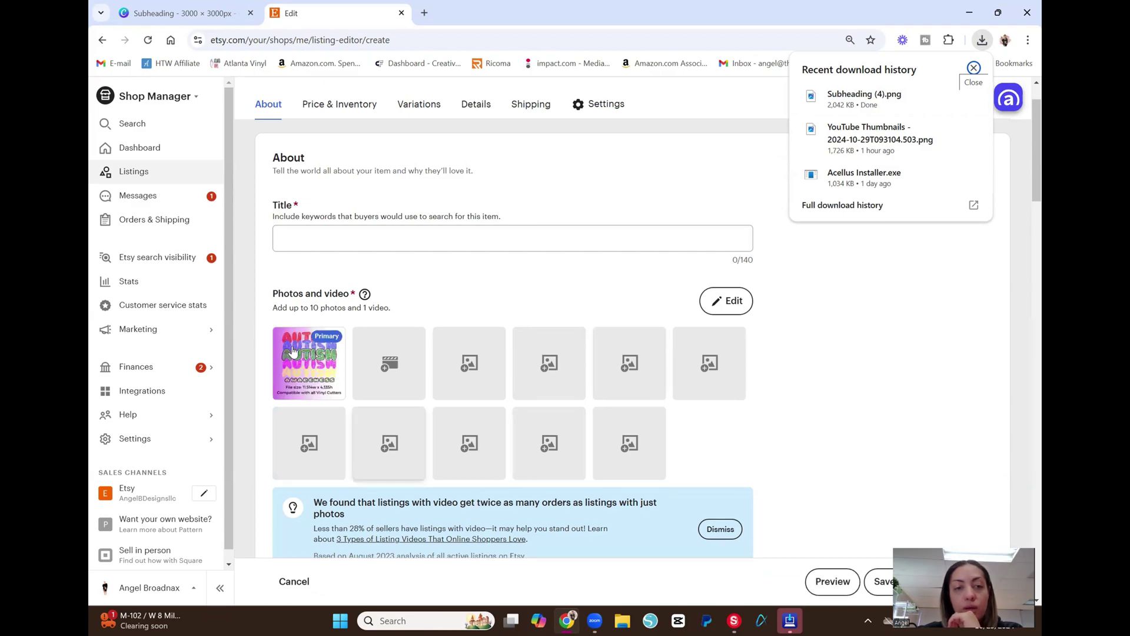
mouse_move(312, 378)
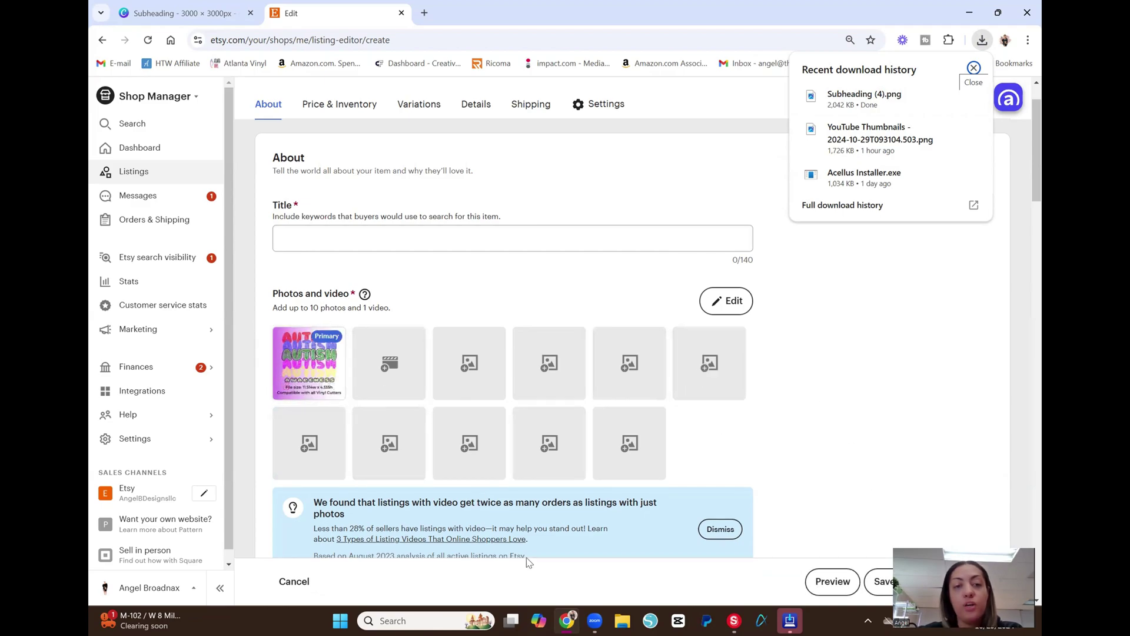
click(330, 363)
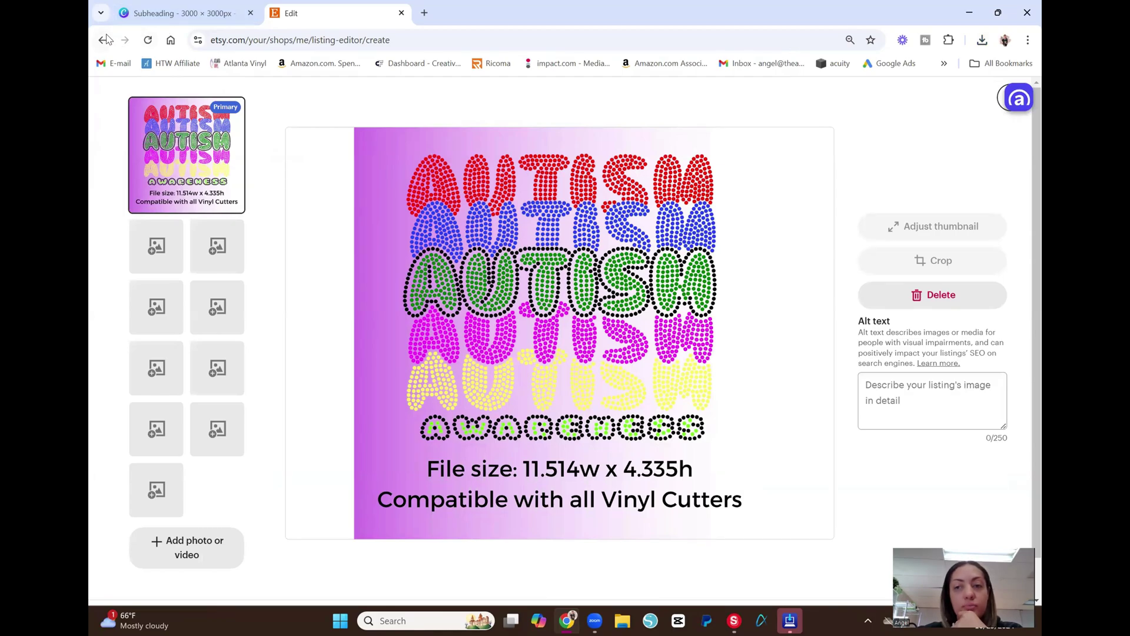
Switch back to Canva and add a blank second page to the design.
key(ctrl+shift+Tab)
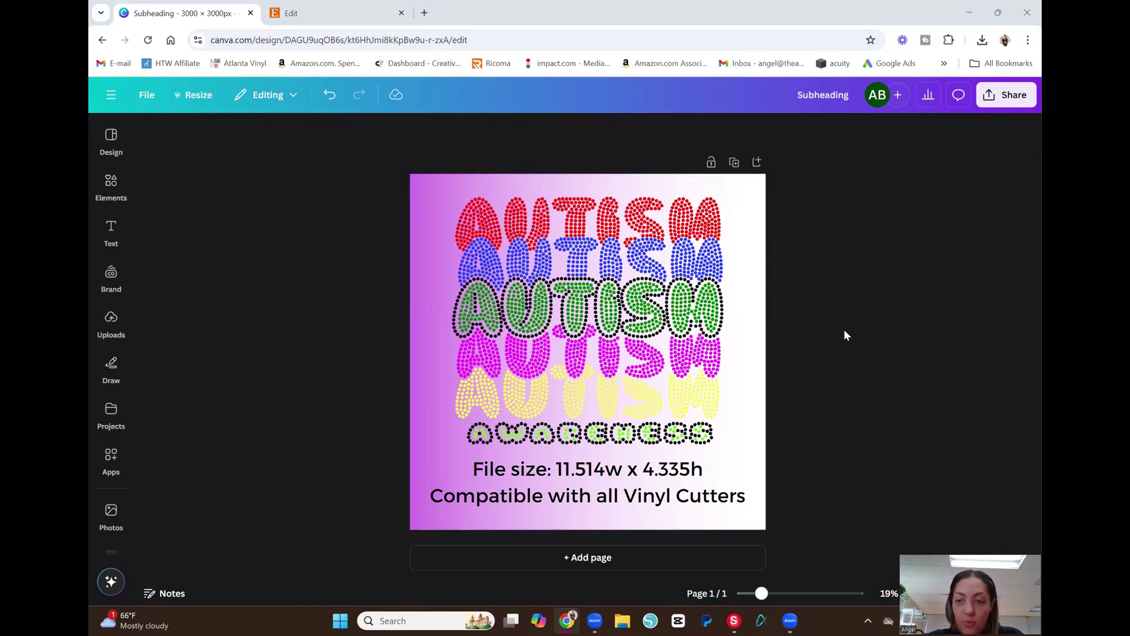
click(760, 557)
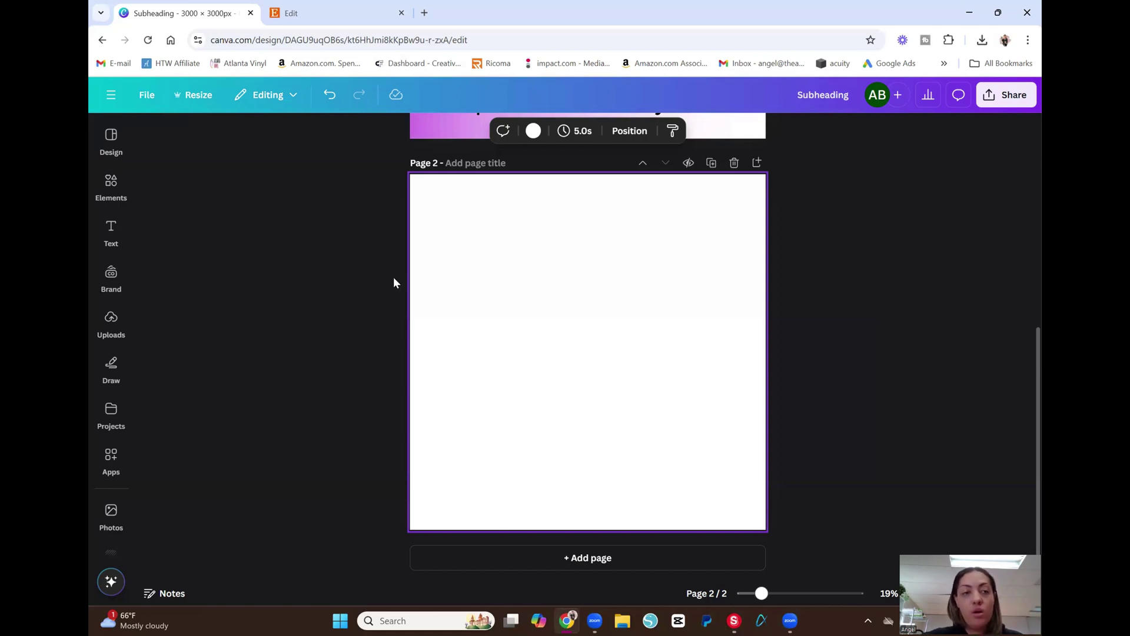
Add the uploaded photo of the hand-held "World's Best DAD" sign to page 2 and set it as the page background.
click(116, 321)
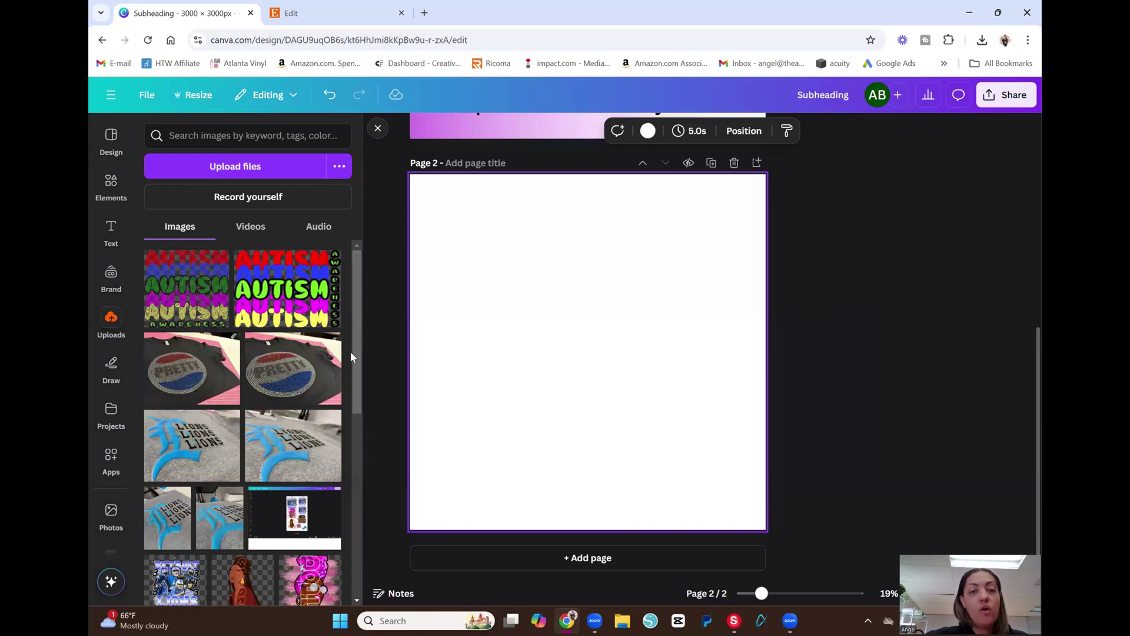
scroll(351, 357, down, 15)
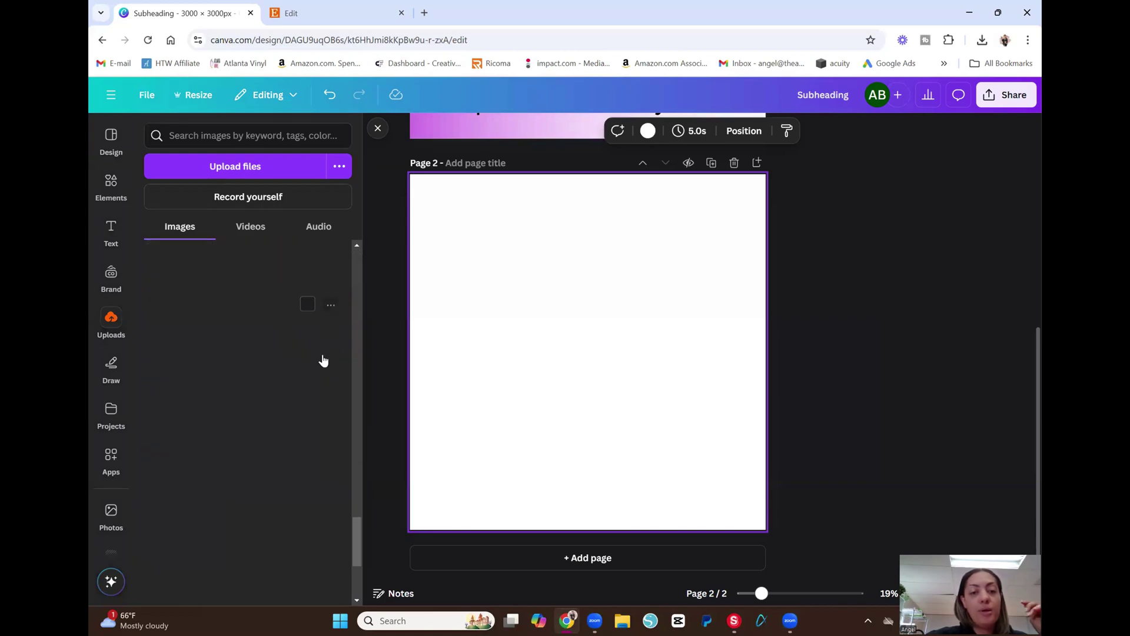
scroll(323, 360, down, 10)
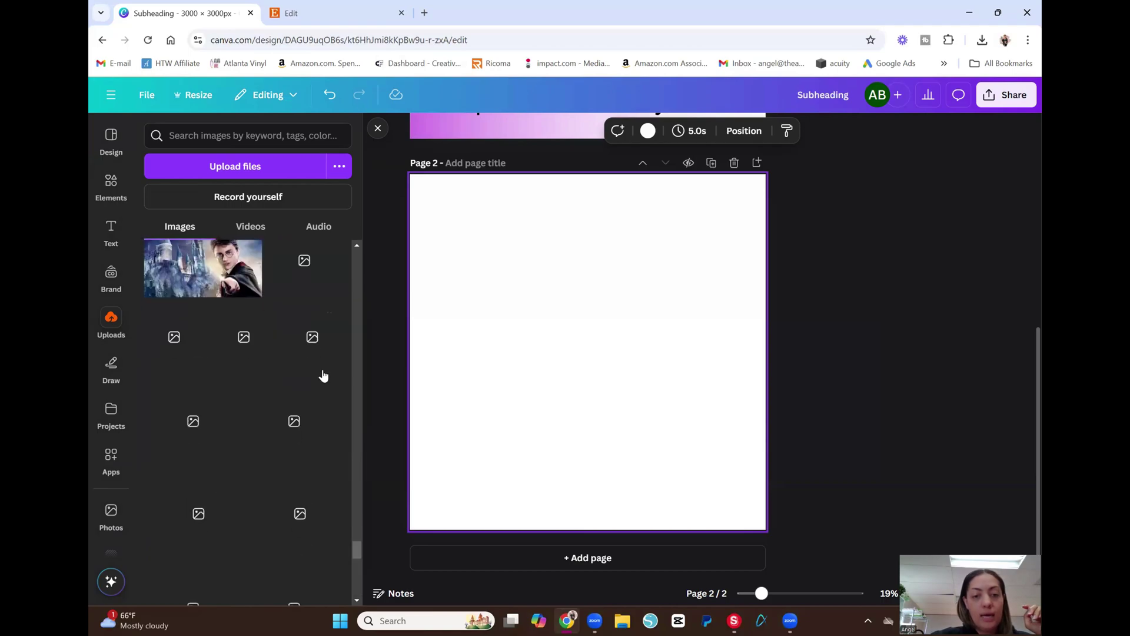
scroll(322, 376, down, 10)
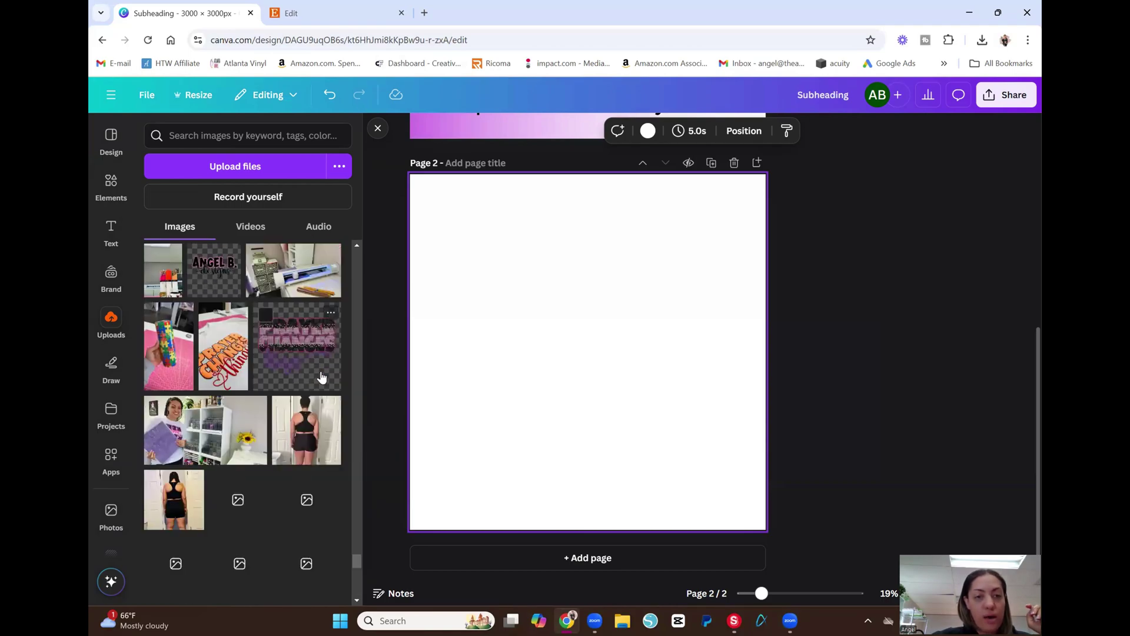
scroll(321, 377, down, 10)
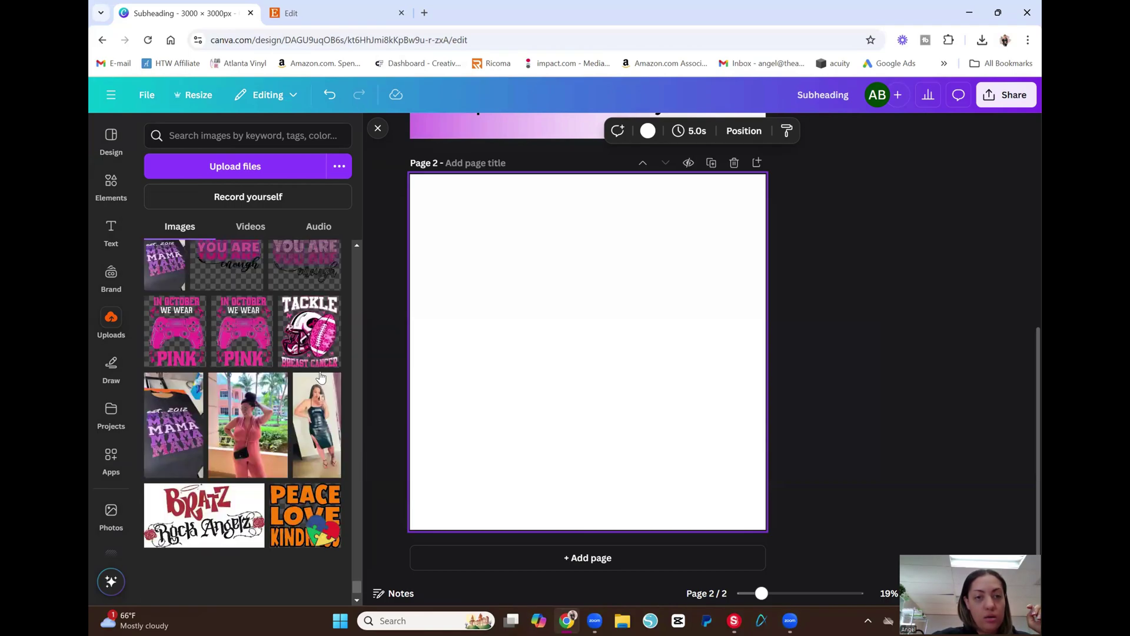
scroll(321, 377, down, 10)
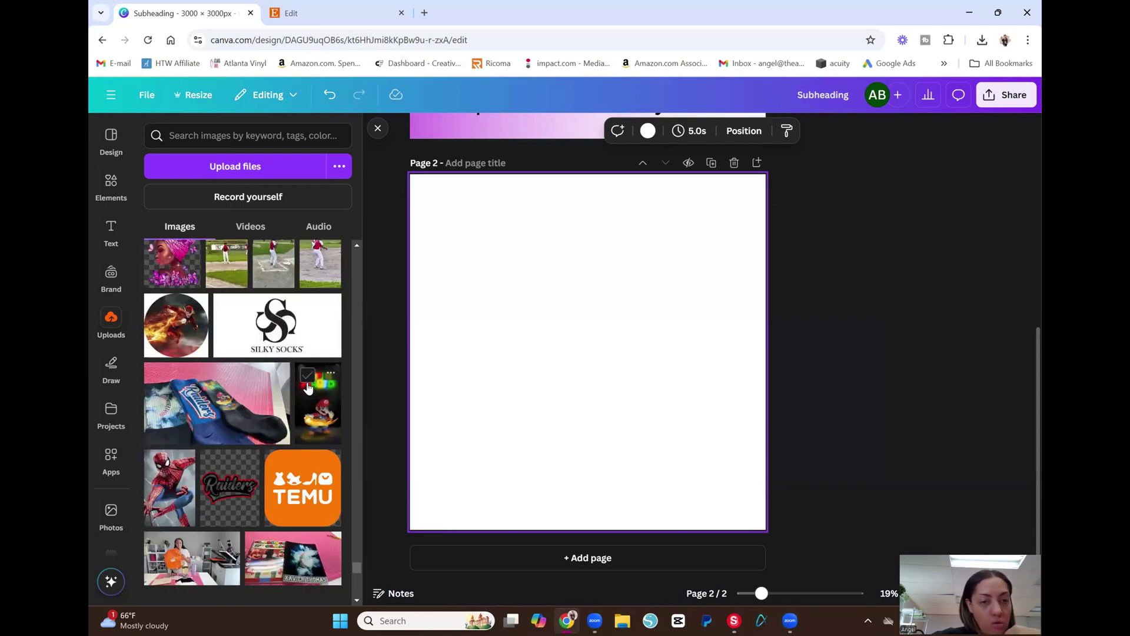
scroll(307, 387, down, 10)
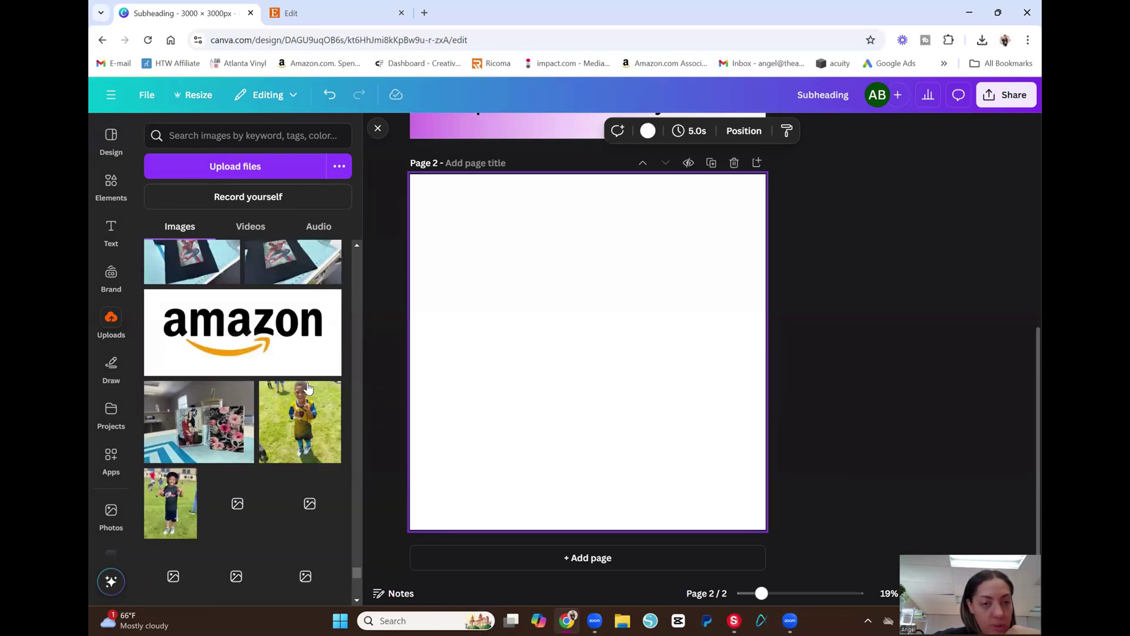
scroll(307, 387, down, 10)
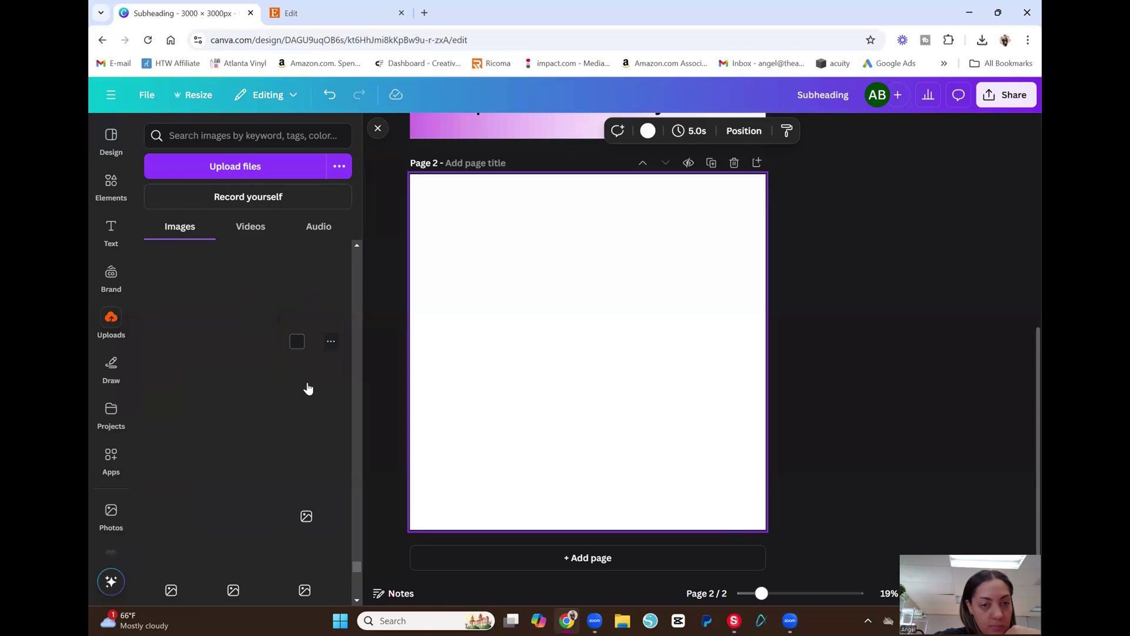
scroll(307, 386, down, 10)
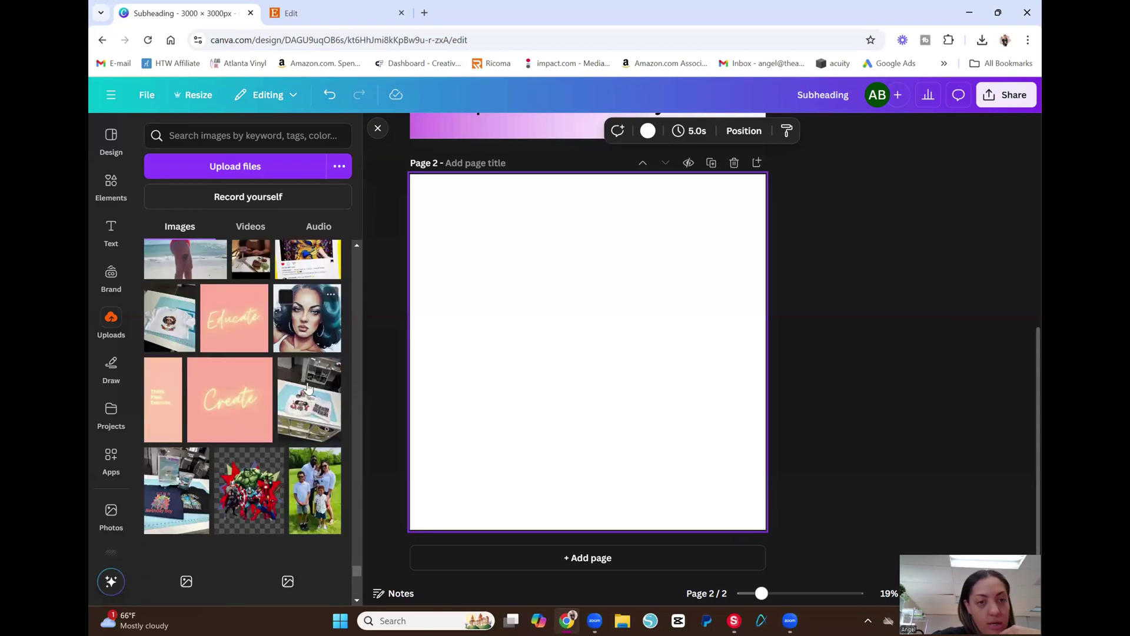
scroll(307, 387, down, 10)
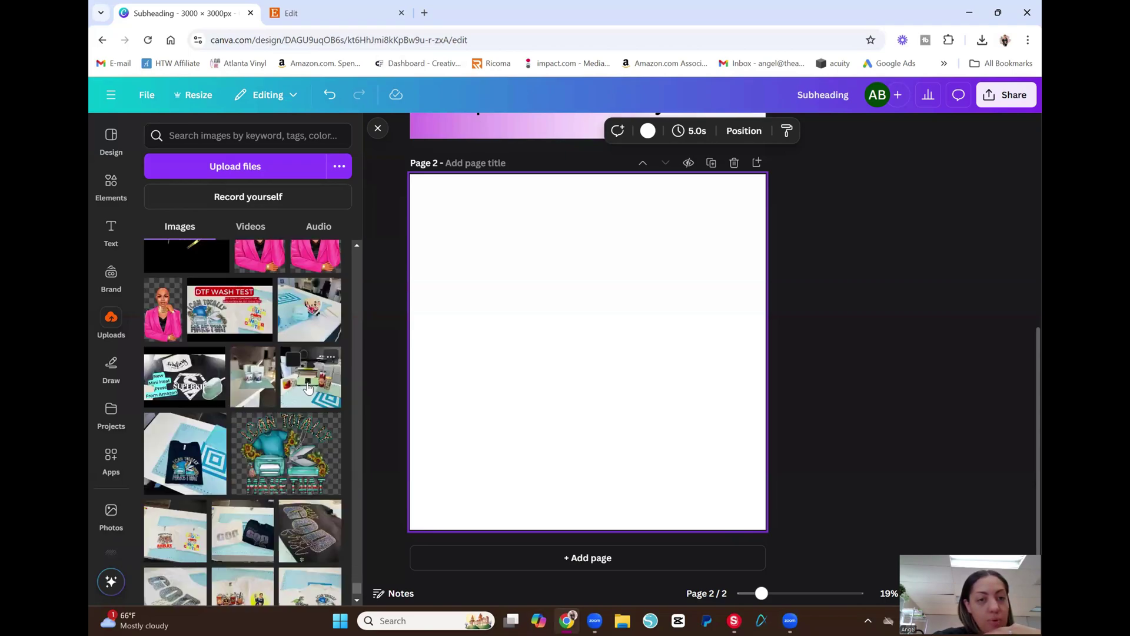
scroll(307, 387, down, 10)
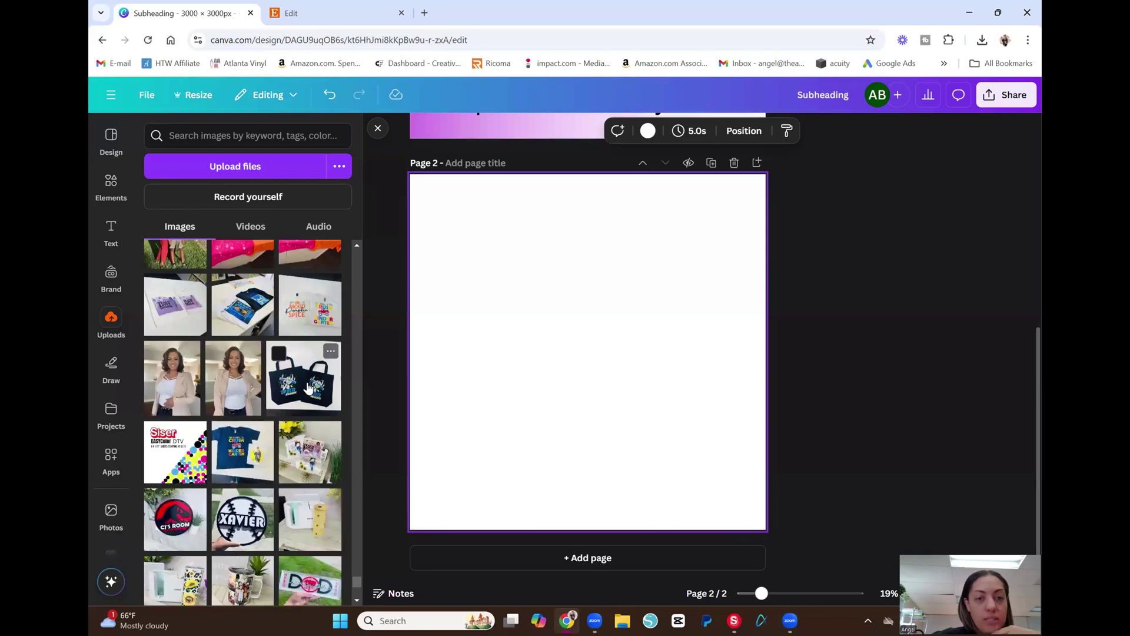
scroll(306, 387, down, 5)
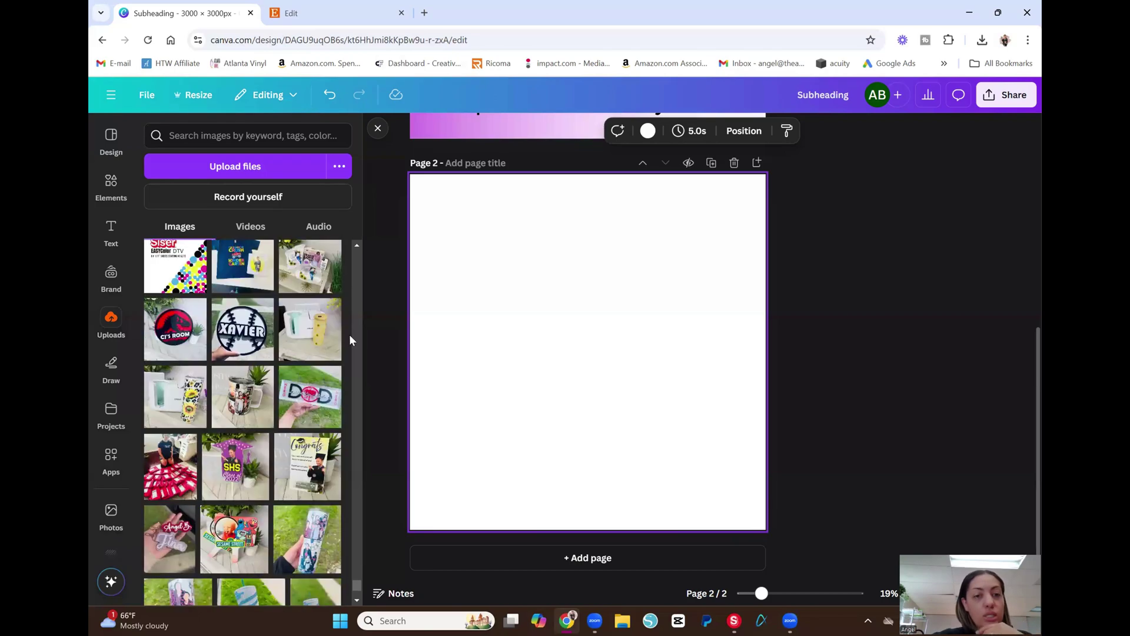
click(295, 409)
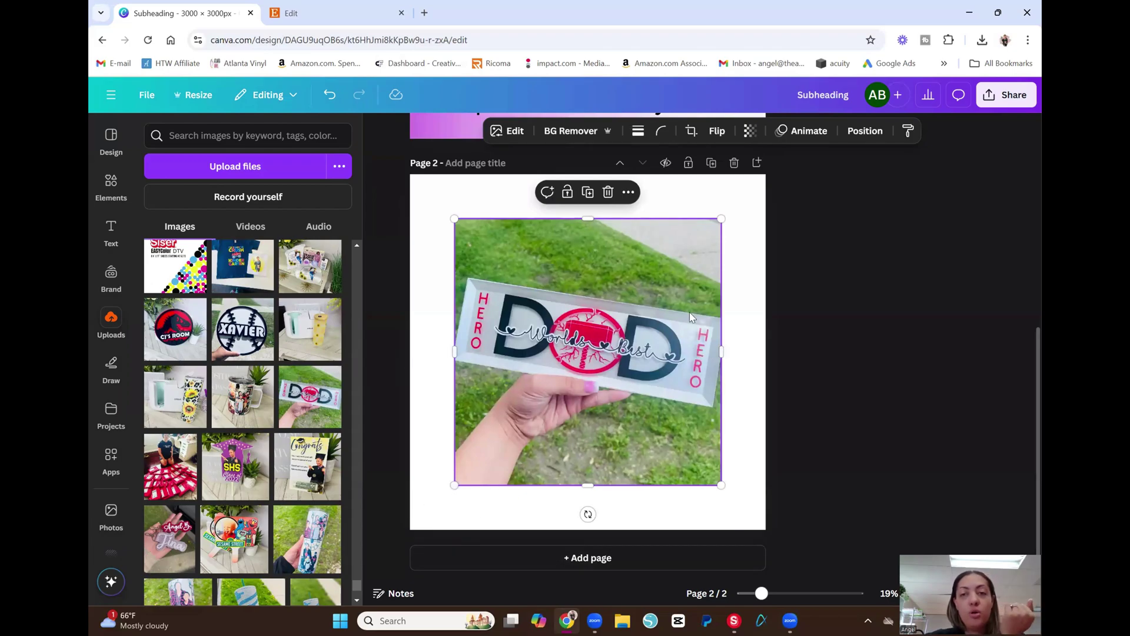
right_click(691, 287)
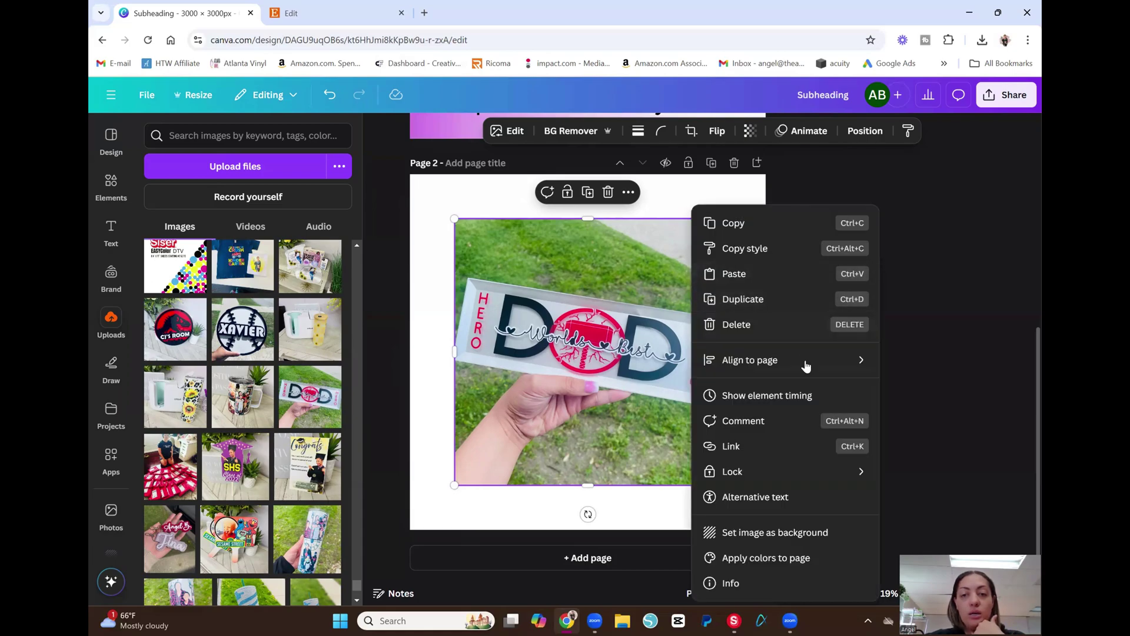
click(823, 534)
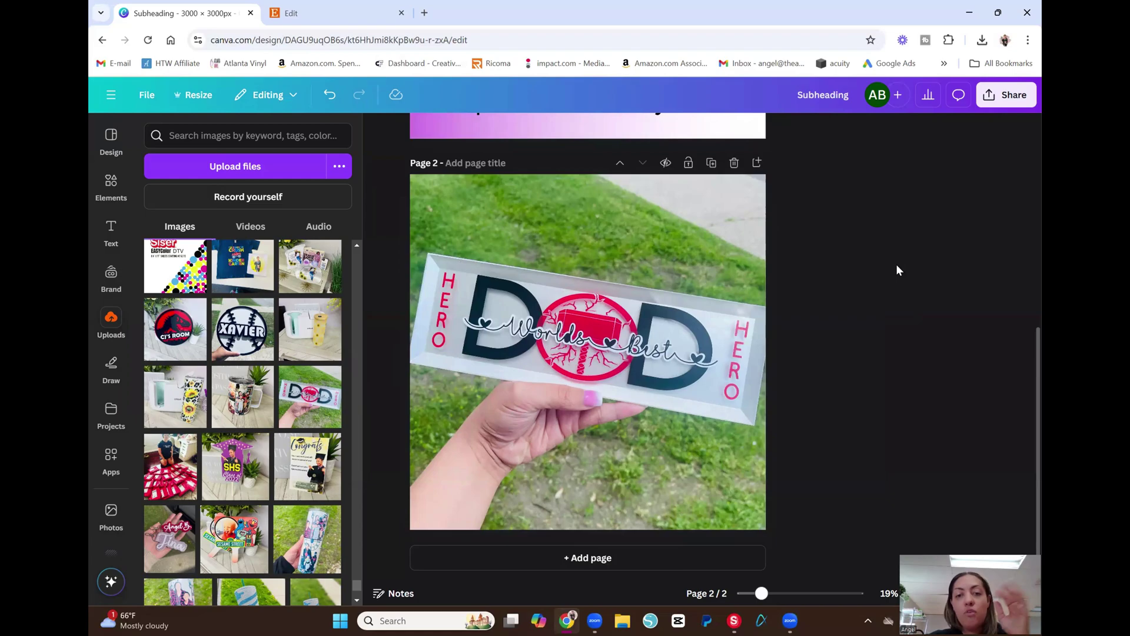
Apply Auto-adjust to the whole background photo on page 2 and close the image adjustments.
click(748, 221)
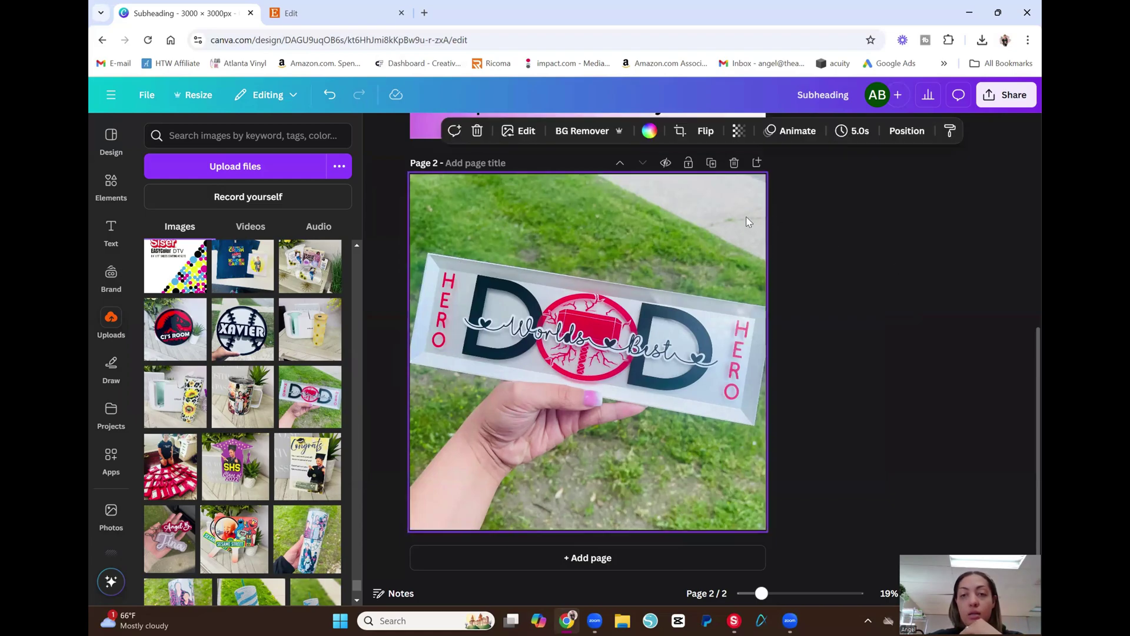
click(528, 131)
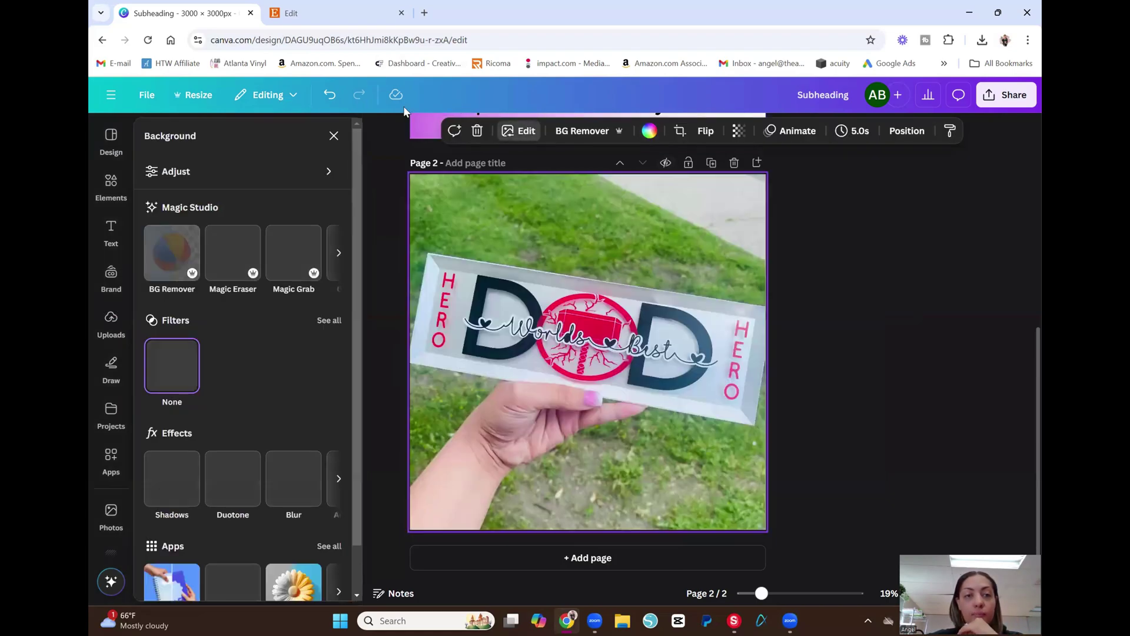
click(176, 173)
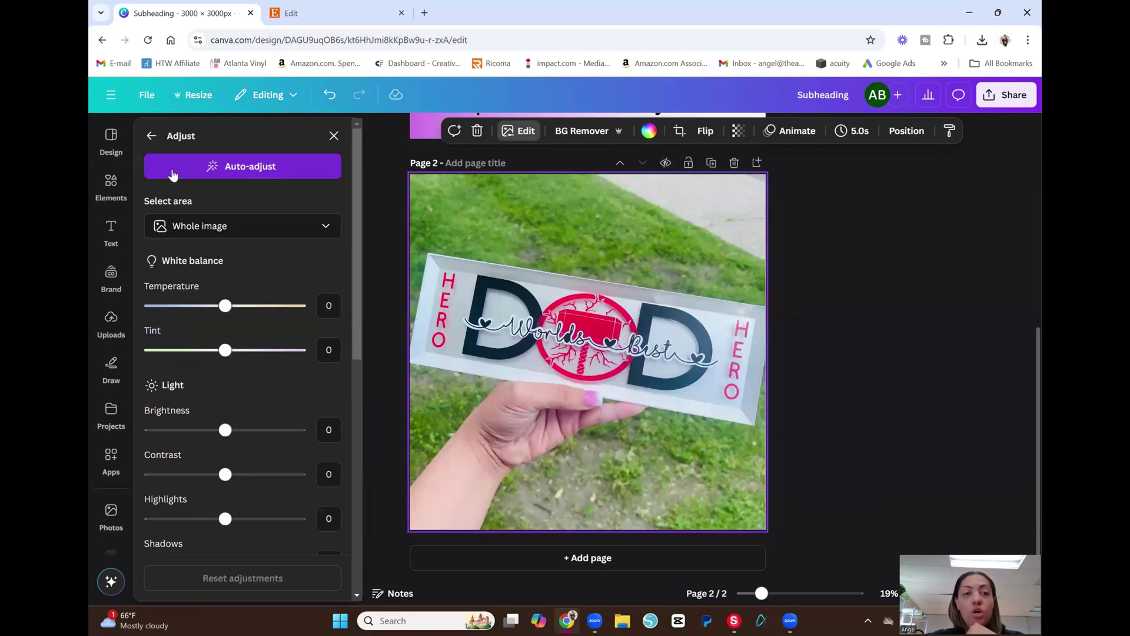
click(172, 174)
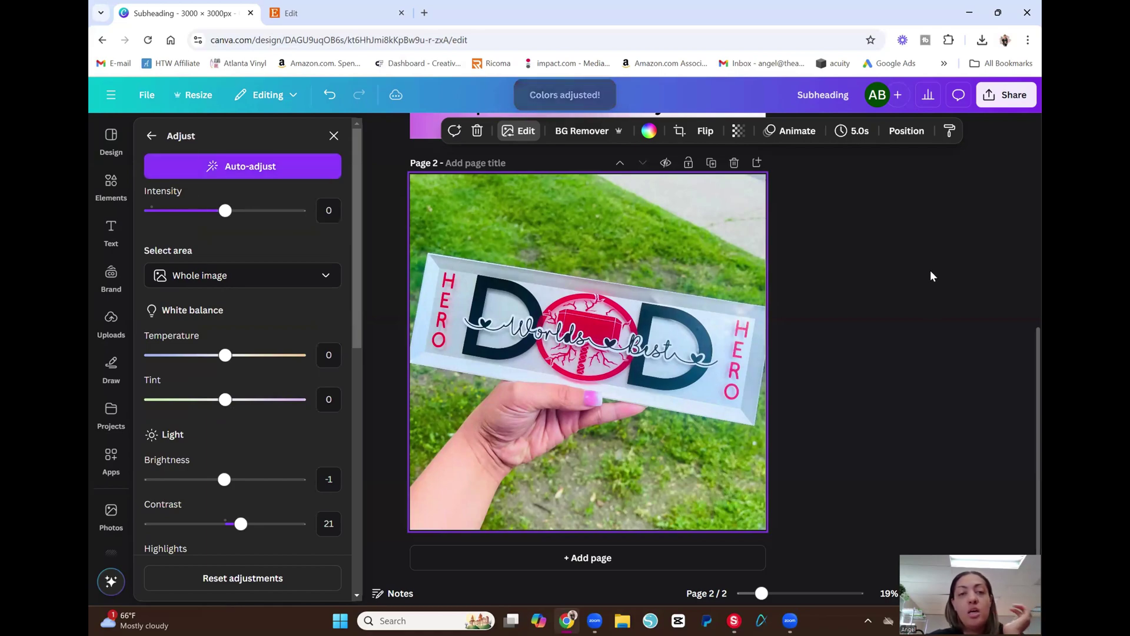
key(Escape)
click(908, 256)
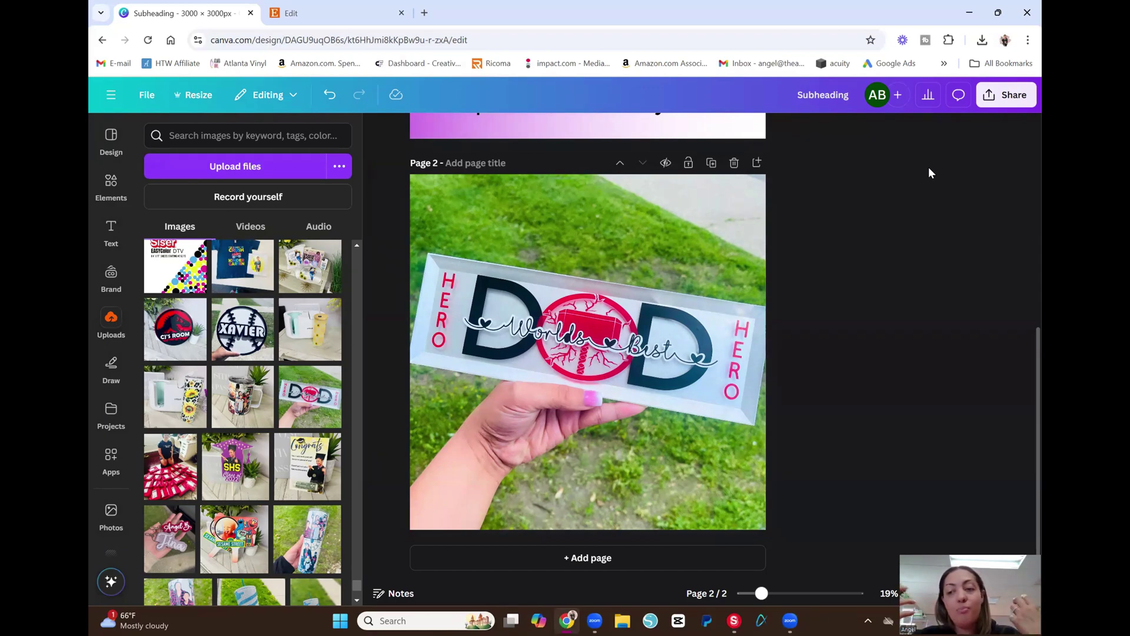
Download only page 2 of the design as a 3,000 × 3,000 px PNG.
click(1012, 104)
click(814, 353)
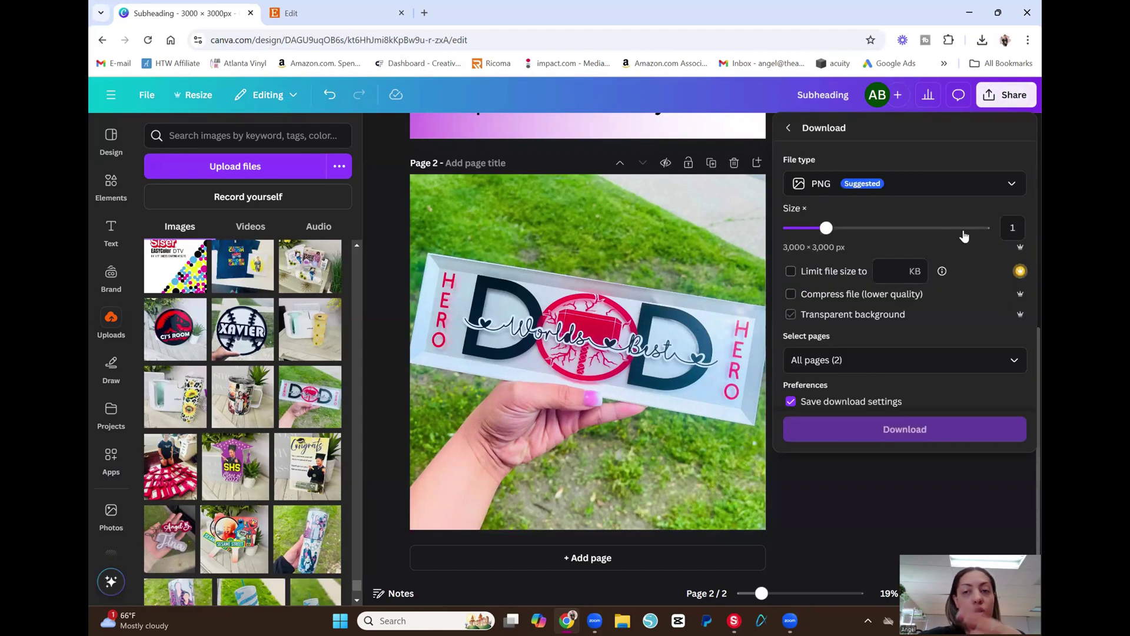
click(1020, 363)
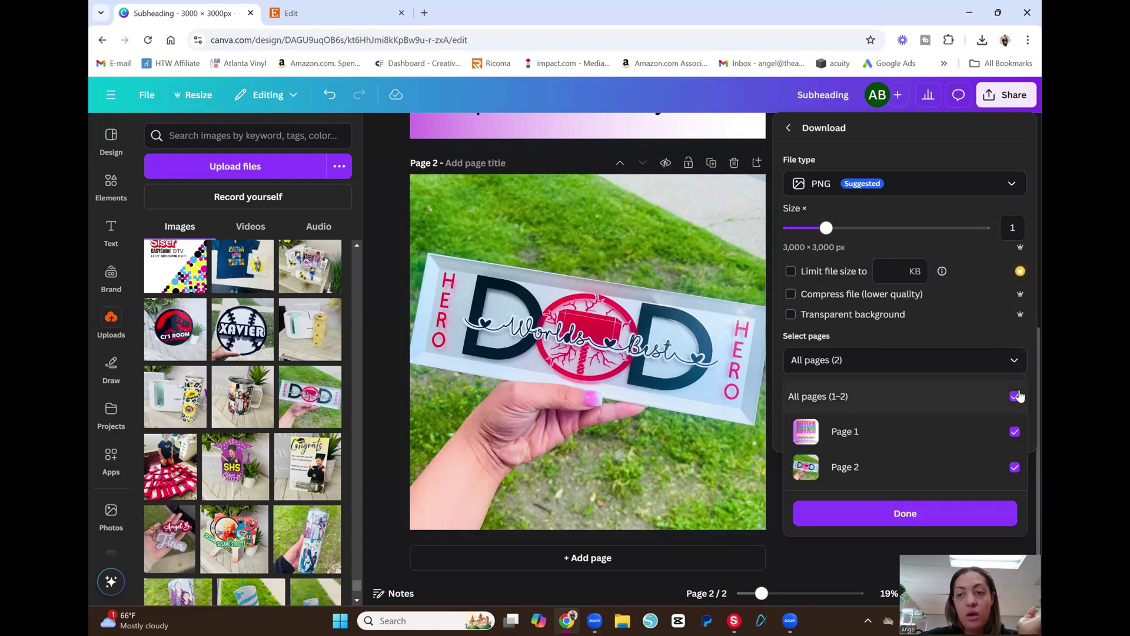
click(1014, 467)
click(1003, 517)
click(966, 425)
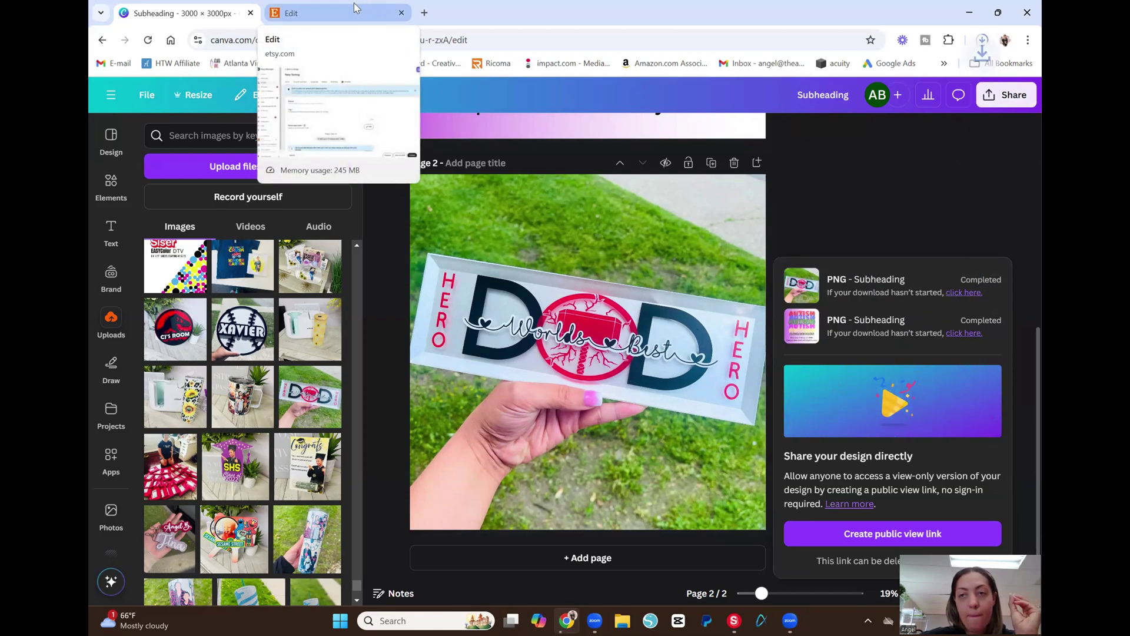
Switch to the Etsy listing editor and add the downloaded "Subheading (5).png" to the listing's photos.
click(328, 17)
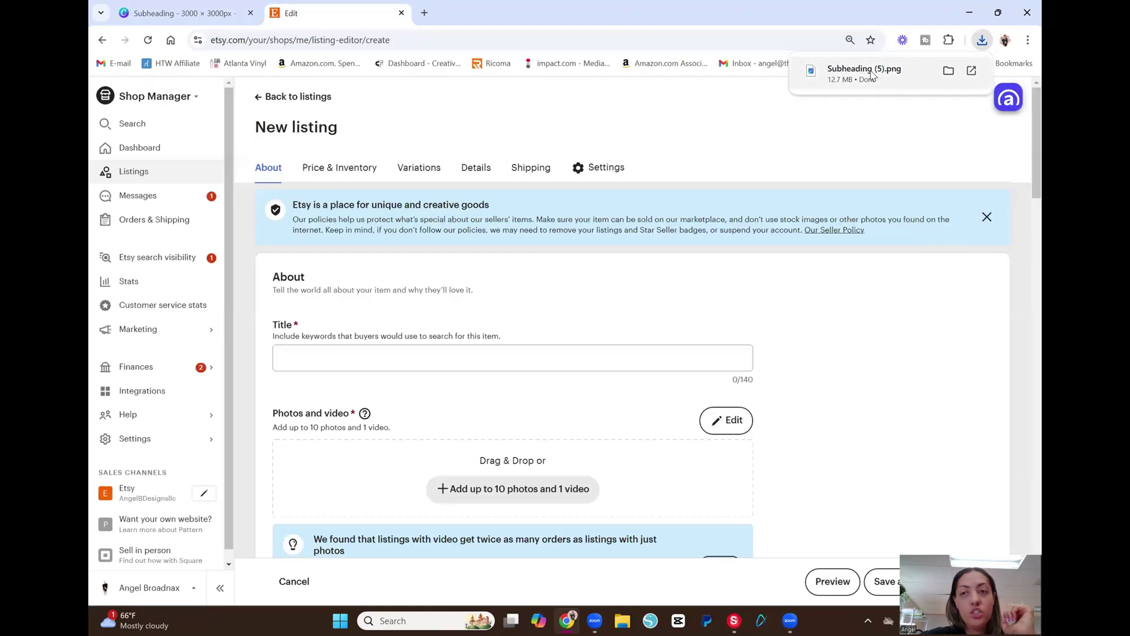
drag(870, 76, 530, 483)
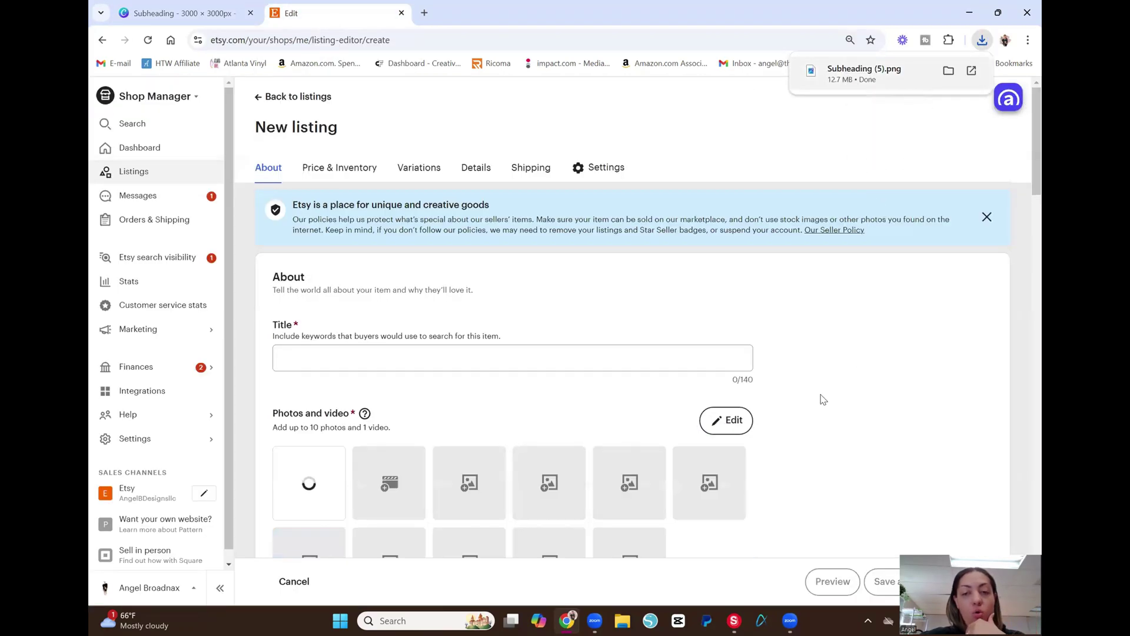
scroll(872, 353, down, 2)
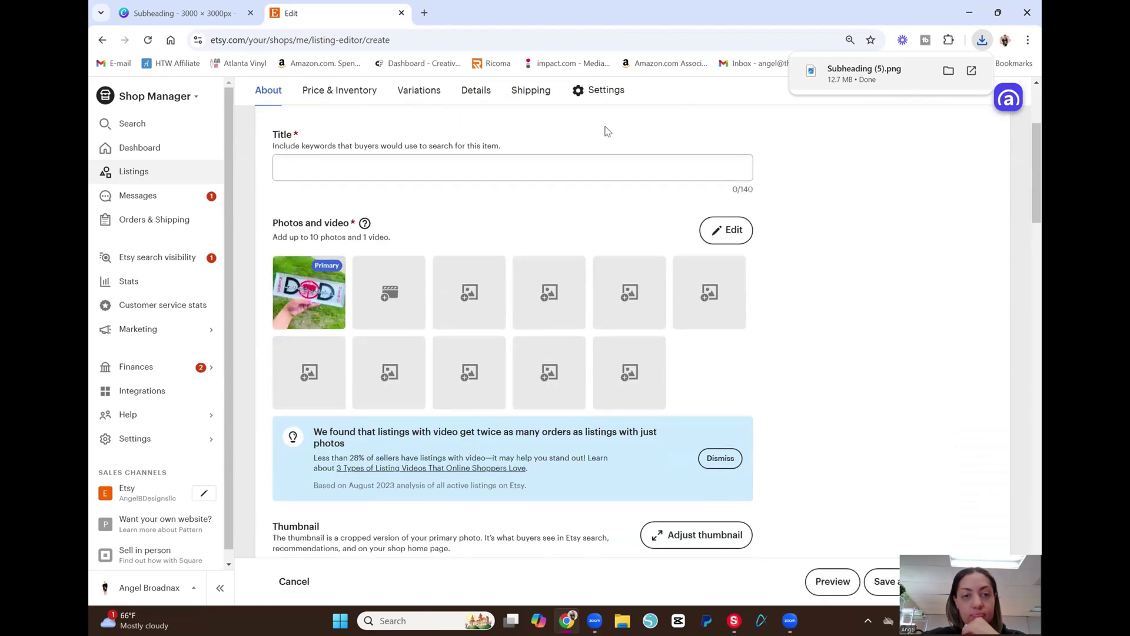
mouse_move(275, 322)
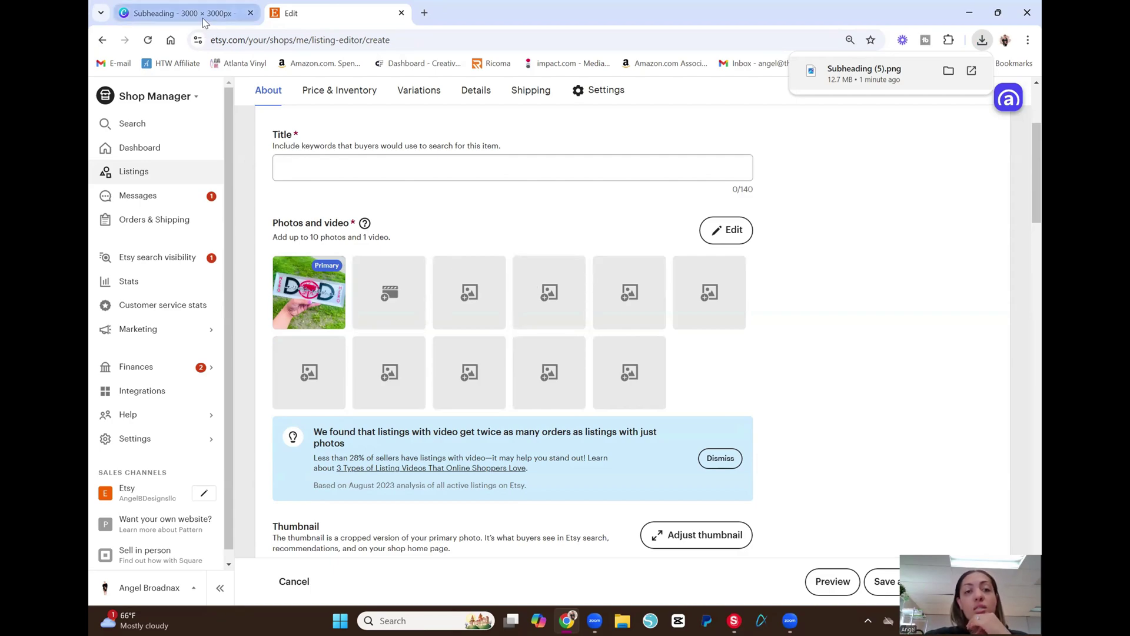
Switch back to Canva, dismiss the download summary and add a blank third page to the design.
click(182, 12)
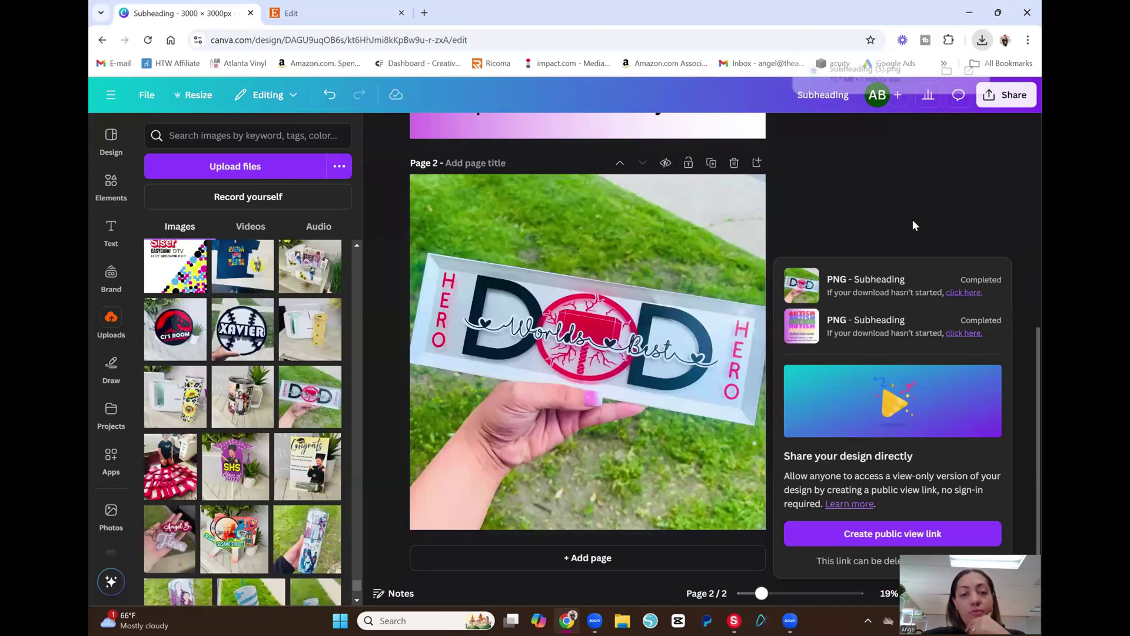
click(771, 447)
click(653, 559)
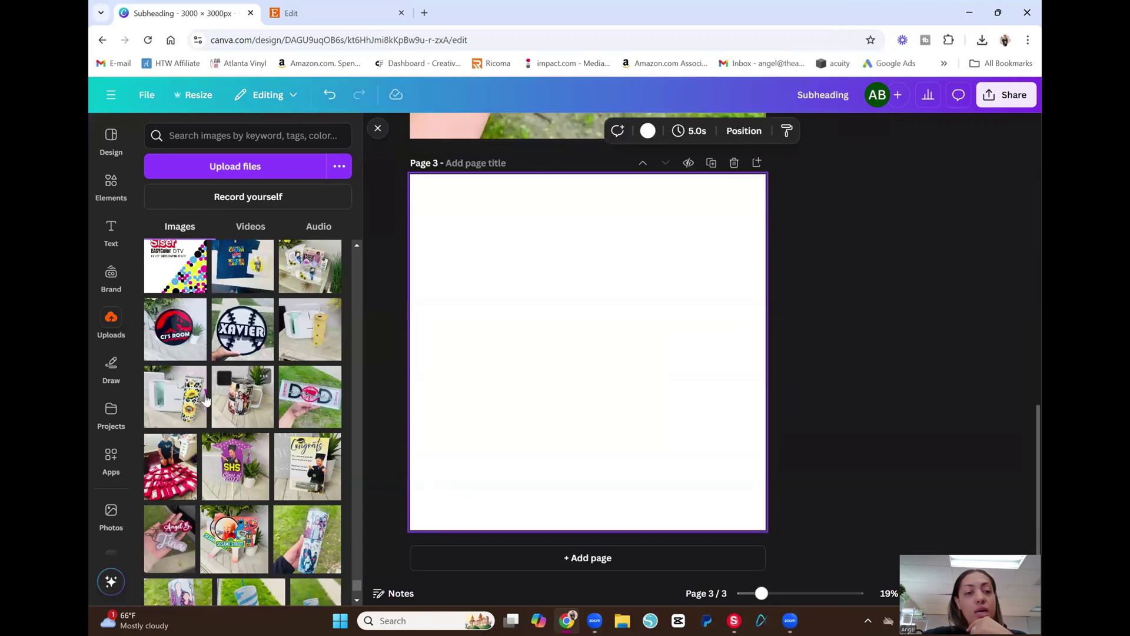
Try the "SHS Class of 2022" photo on page 3, delete it and add the "Congrats" graduation card photo instead.
click(235, 466)
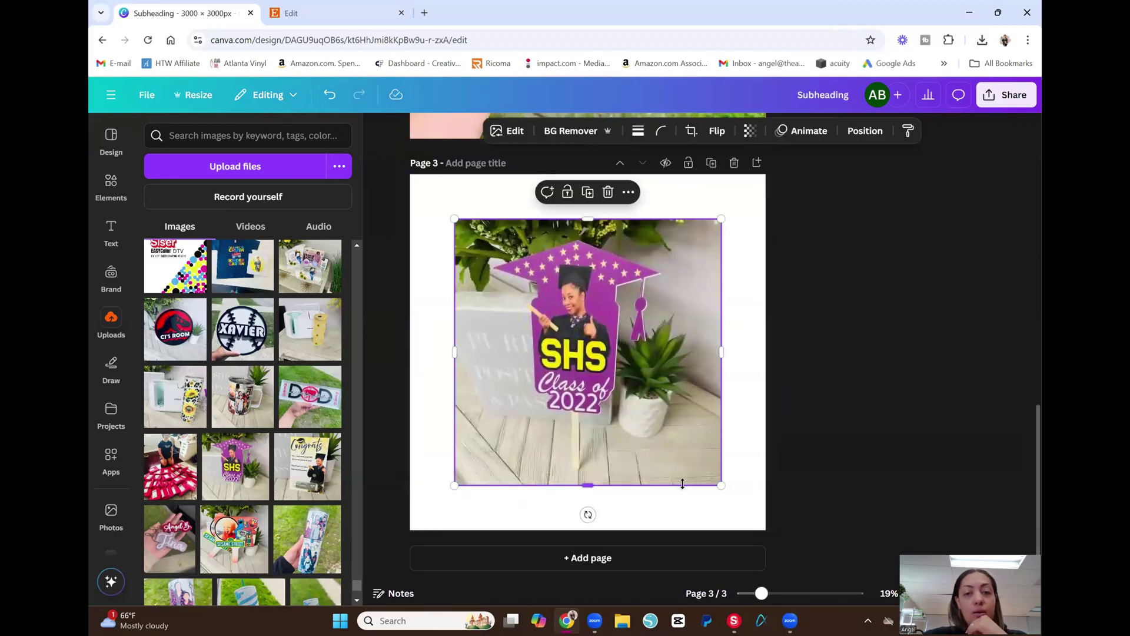
key(Delete)
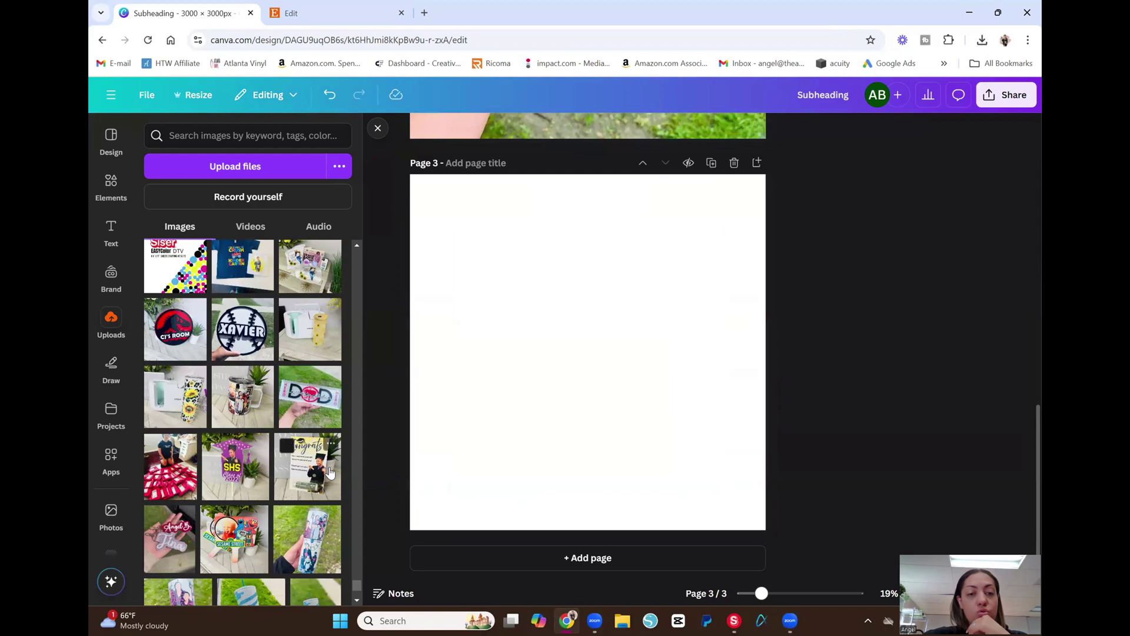
click(308, 465)
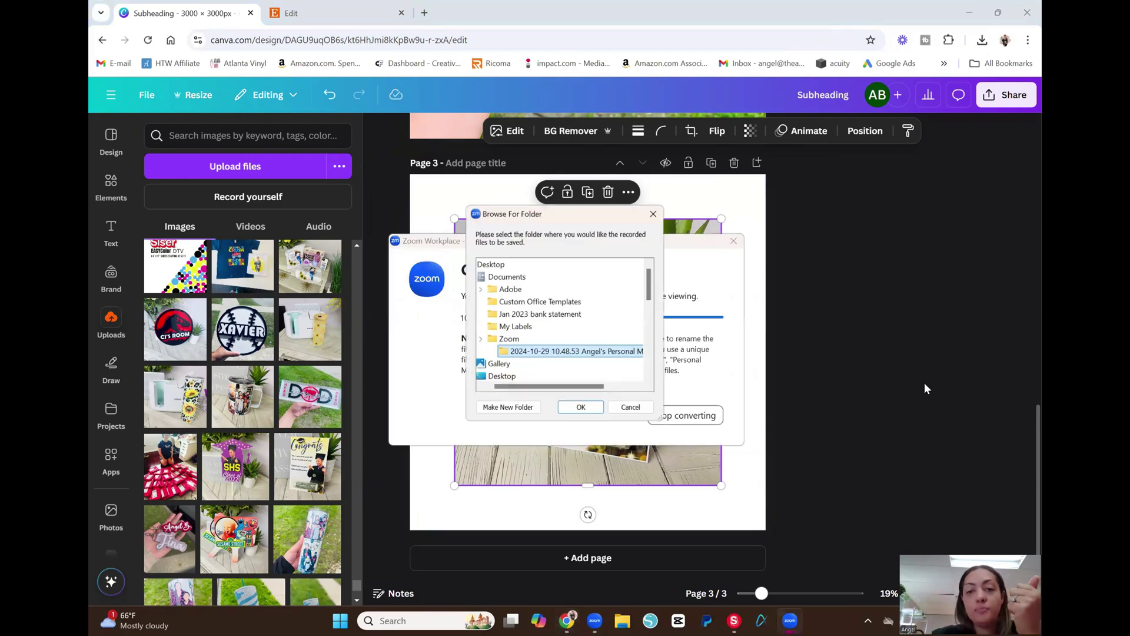
Cancel the Zoom folder selection, minimise the opened folder window and set the "Congrats" card photo as page 3's background.
click(630, 408)
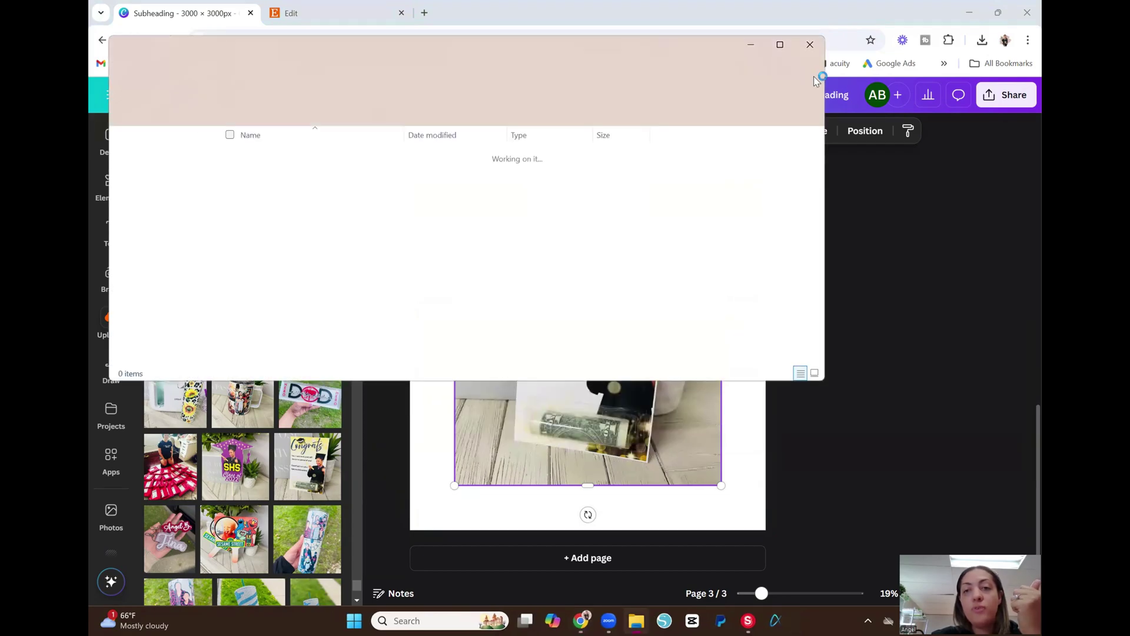
click(751, 46)
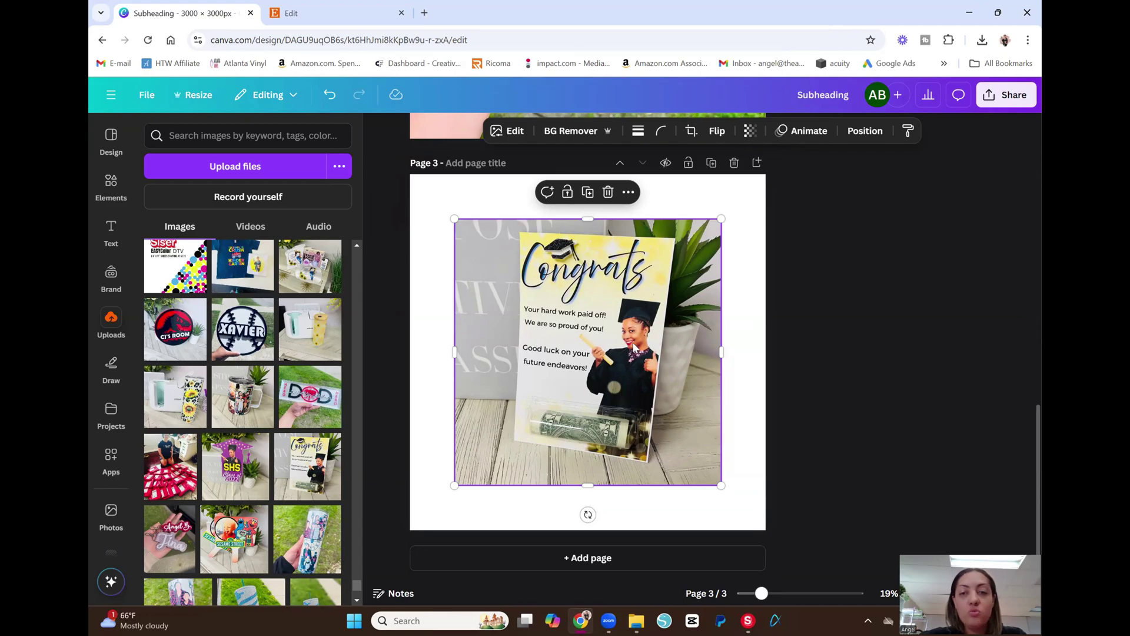
right_click(633, 348)
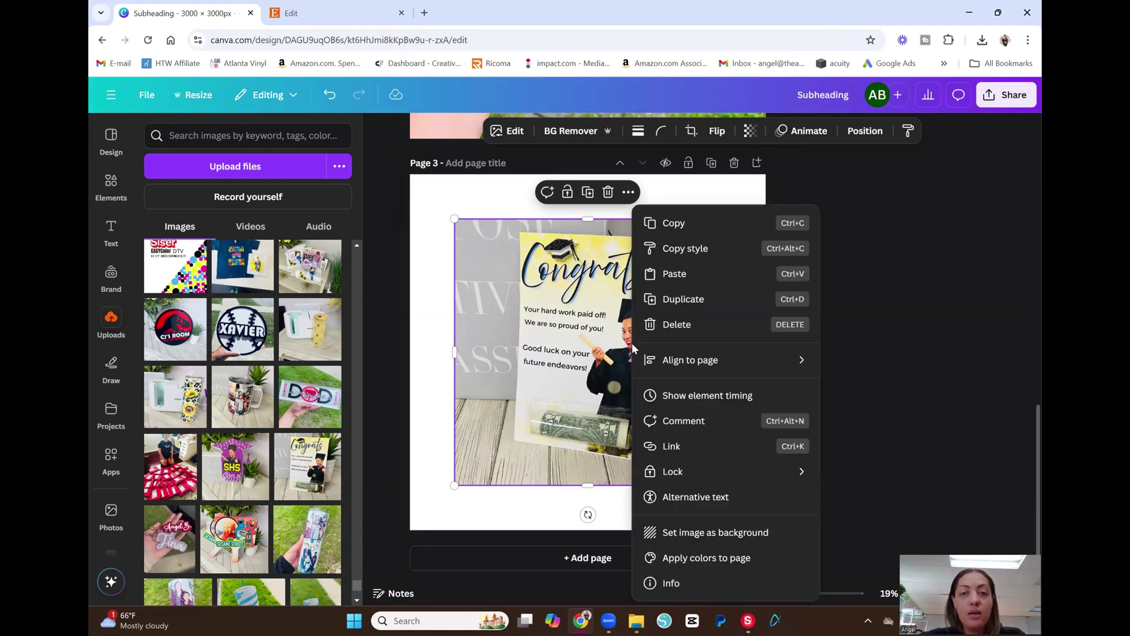
click(743, 537)
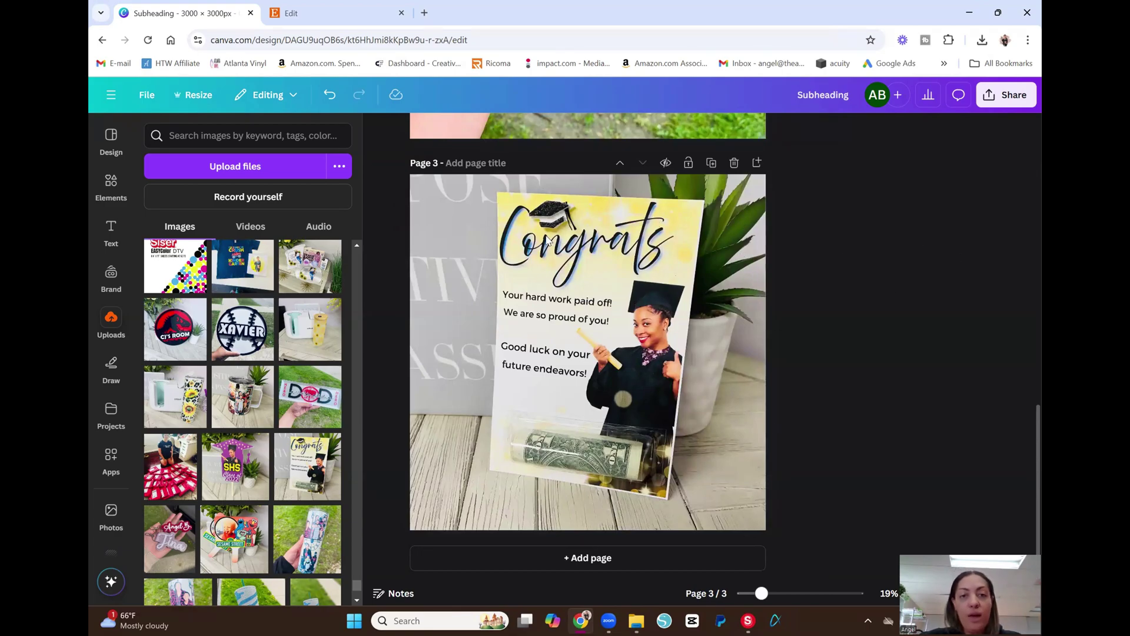
Apply Auto-adjust to the whole "Congrats" background photo on page 3.
click(546, 281)
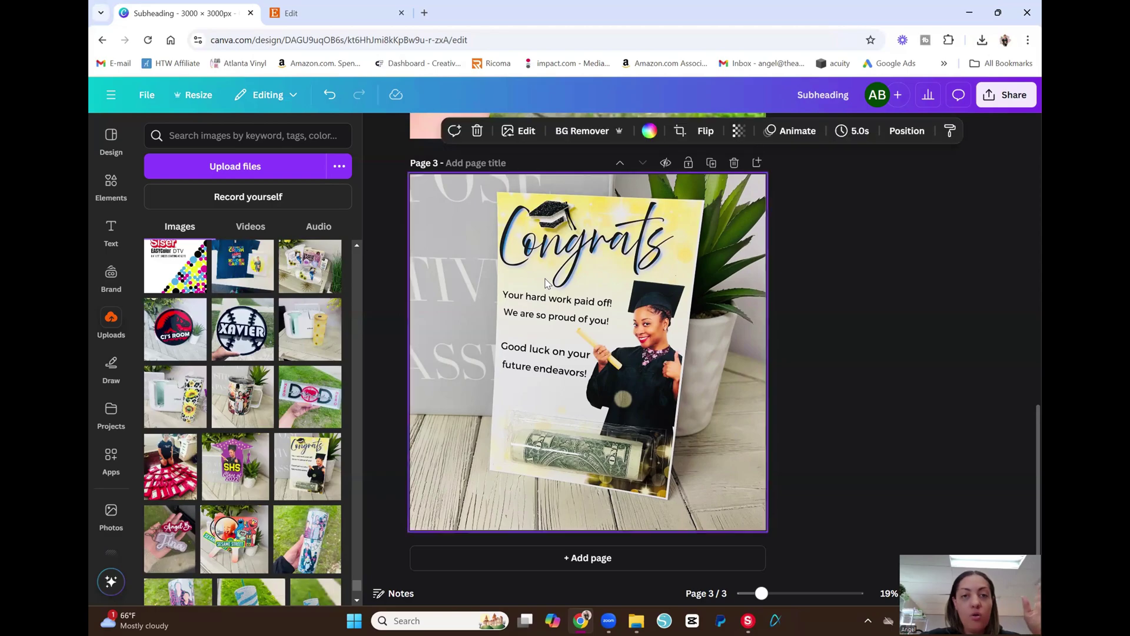
click(519, 131)
click(227, 177)
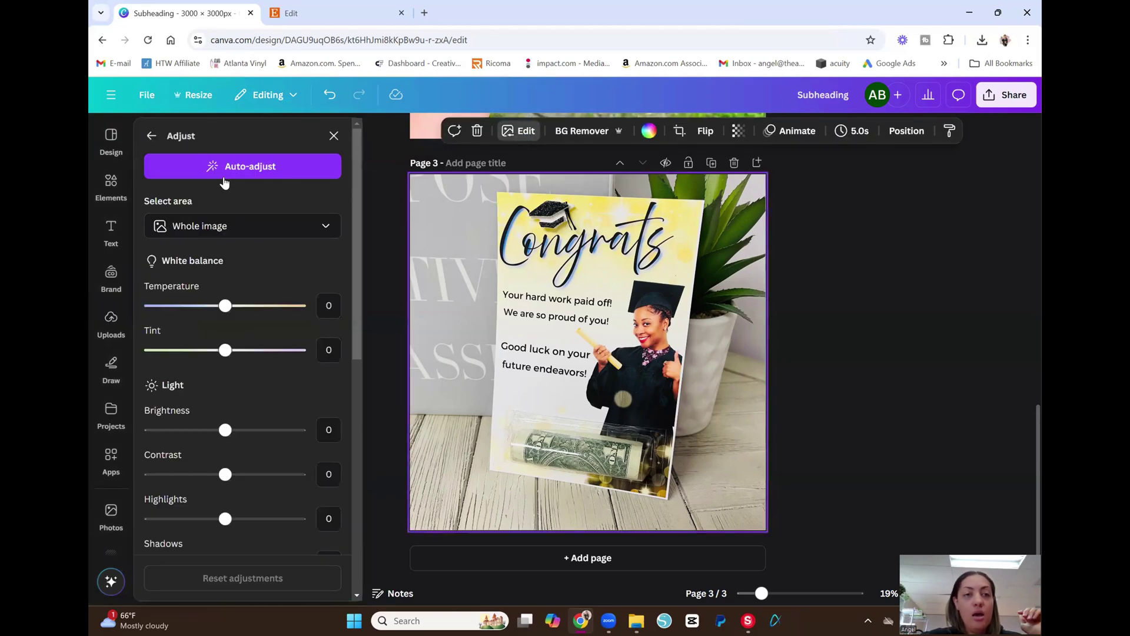
click(230, 173)
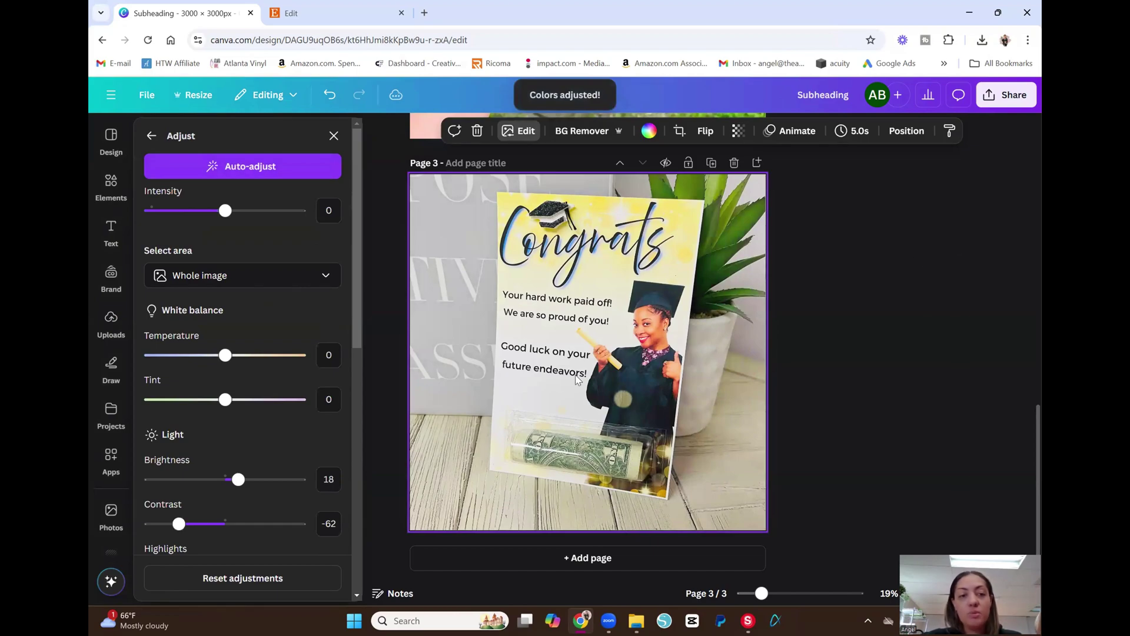
Raise the sharpness of the "Congrats" background photo to its maximum.
scroll(282, 393, down, 8)
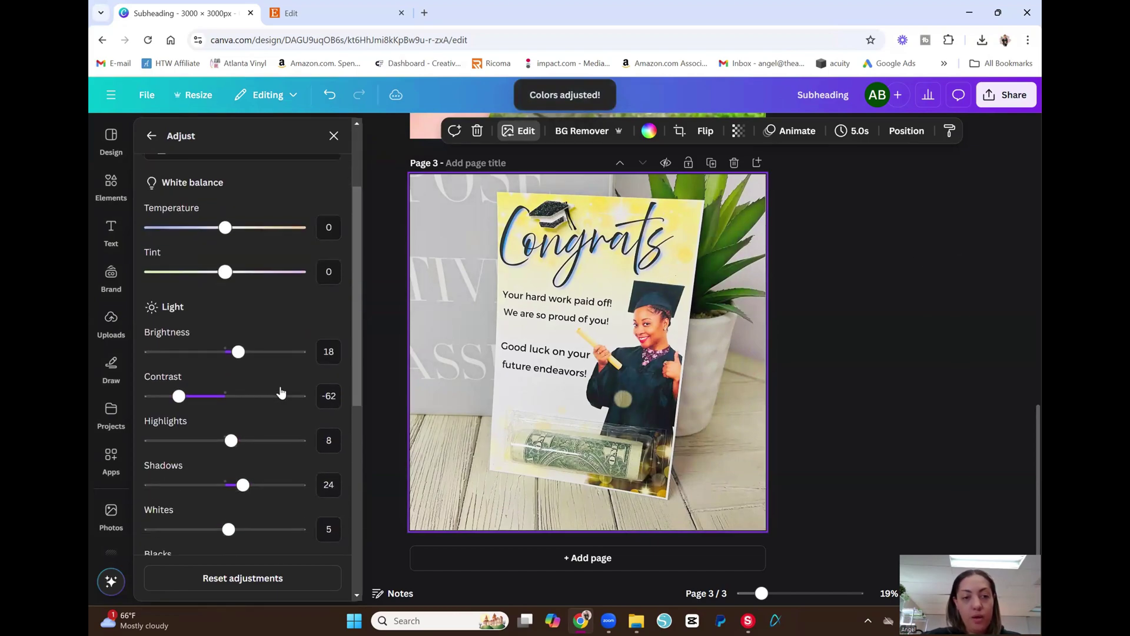
scroll(271, 421, down, 3)
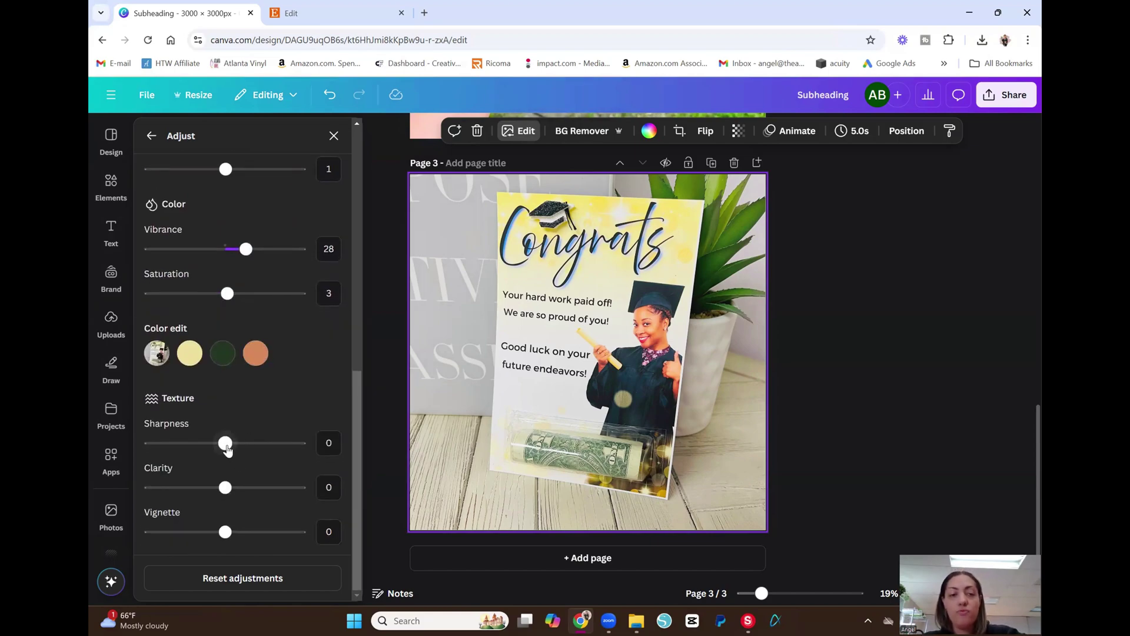
drag(230, 447, 314, 440)
scroll(293, 401, up, 5)
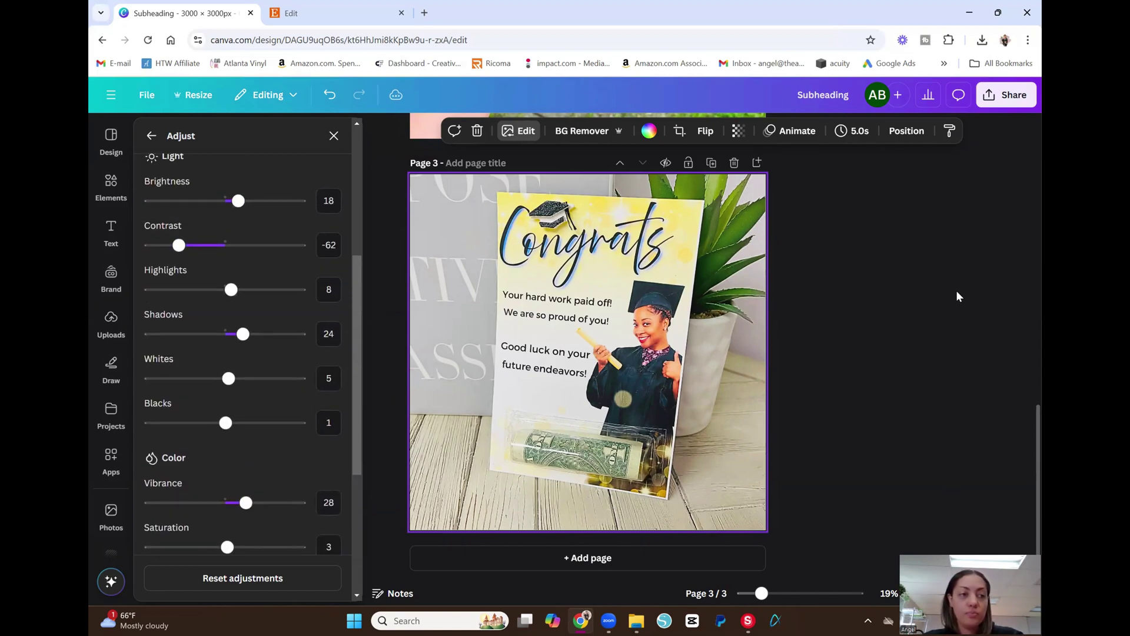
scroll(955, 288, up, 6)
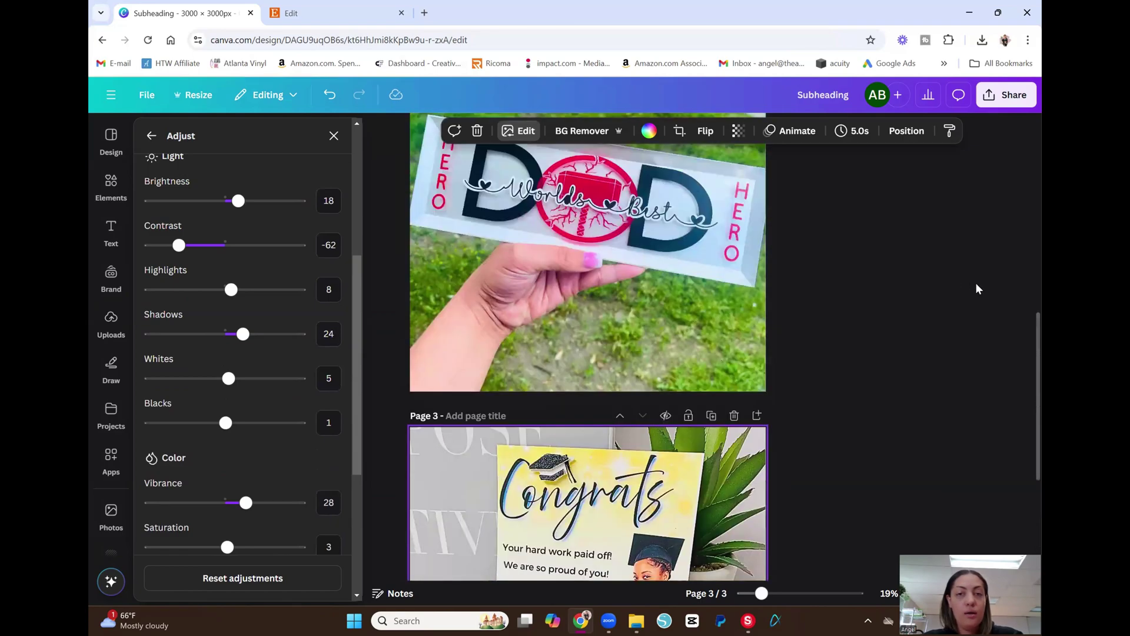
scroll(974, 290, up, 5)
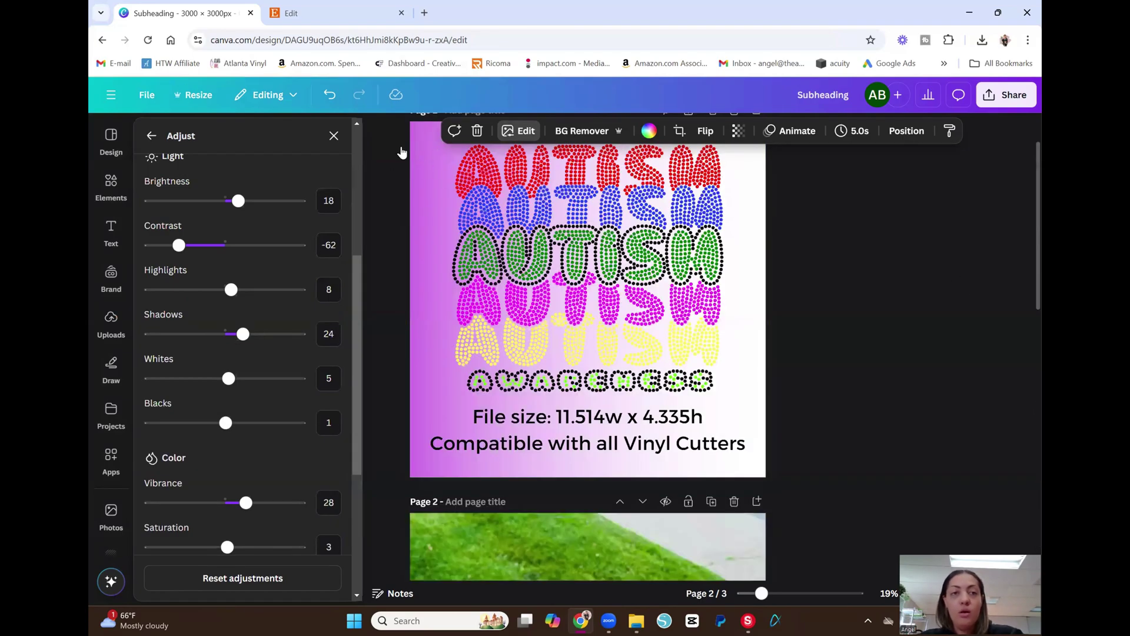
scroll(374, 136, up, 2)
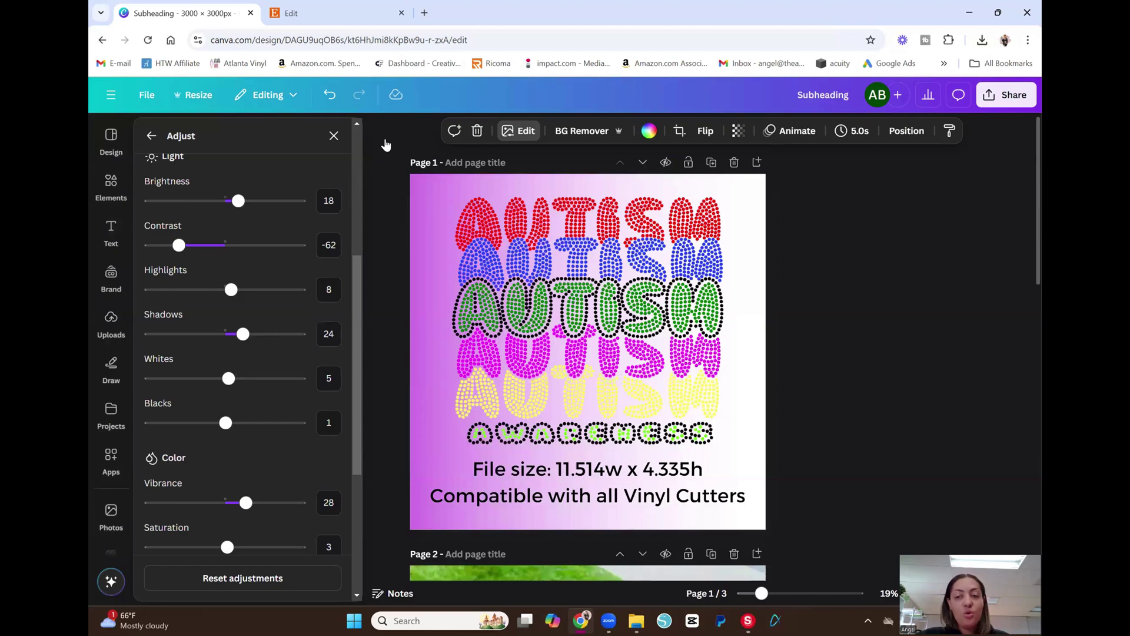